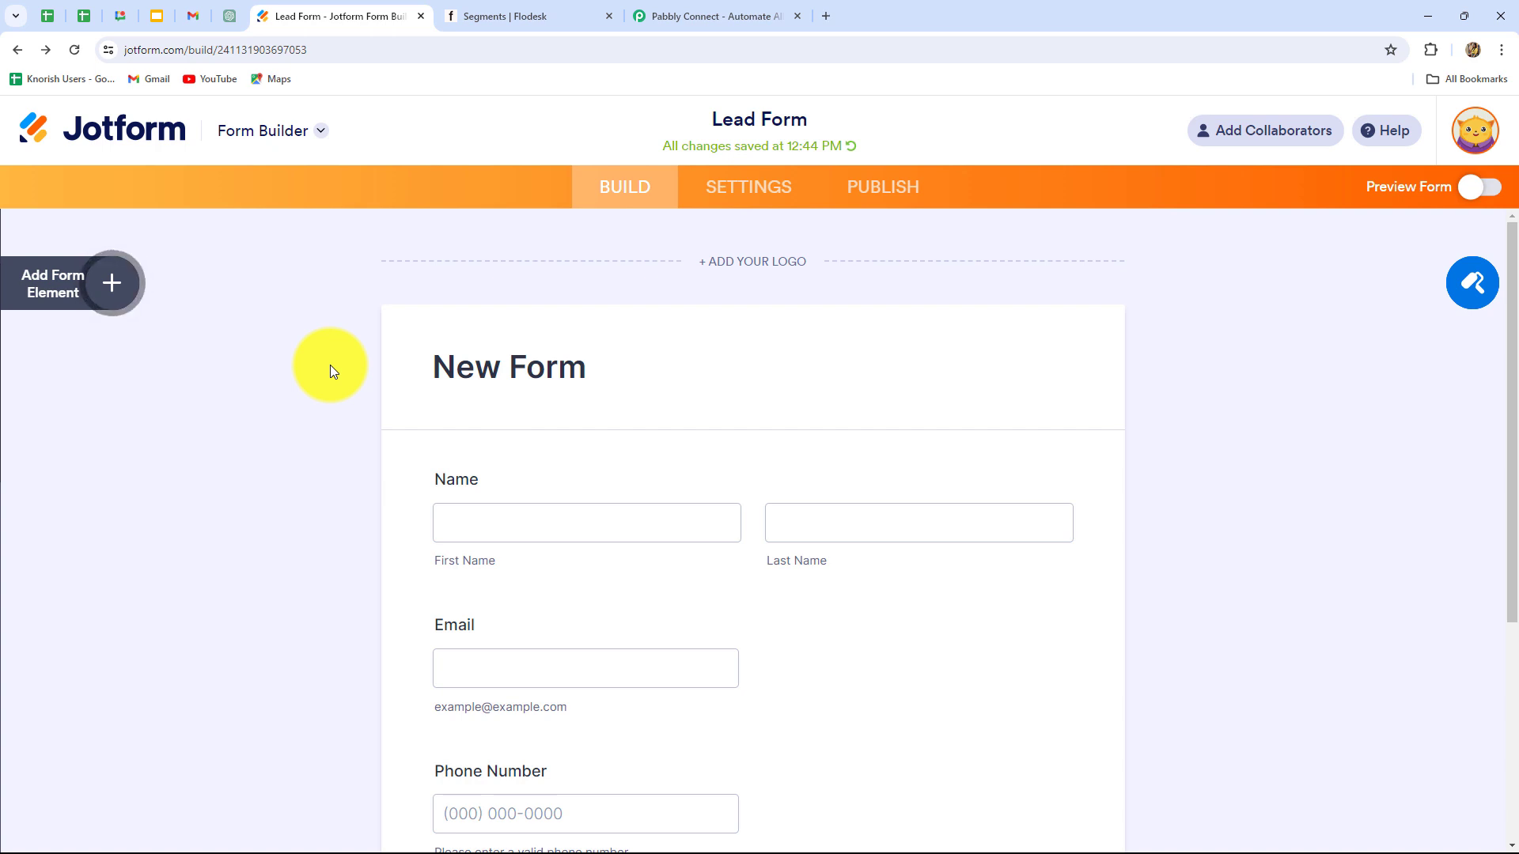
Step: After checking the Lead Form's Name, Email and Phone Number fields, go to the Flodesk segments page
click(541, 15)
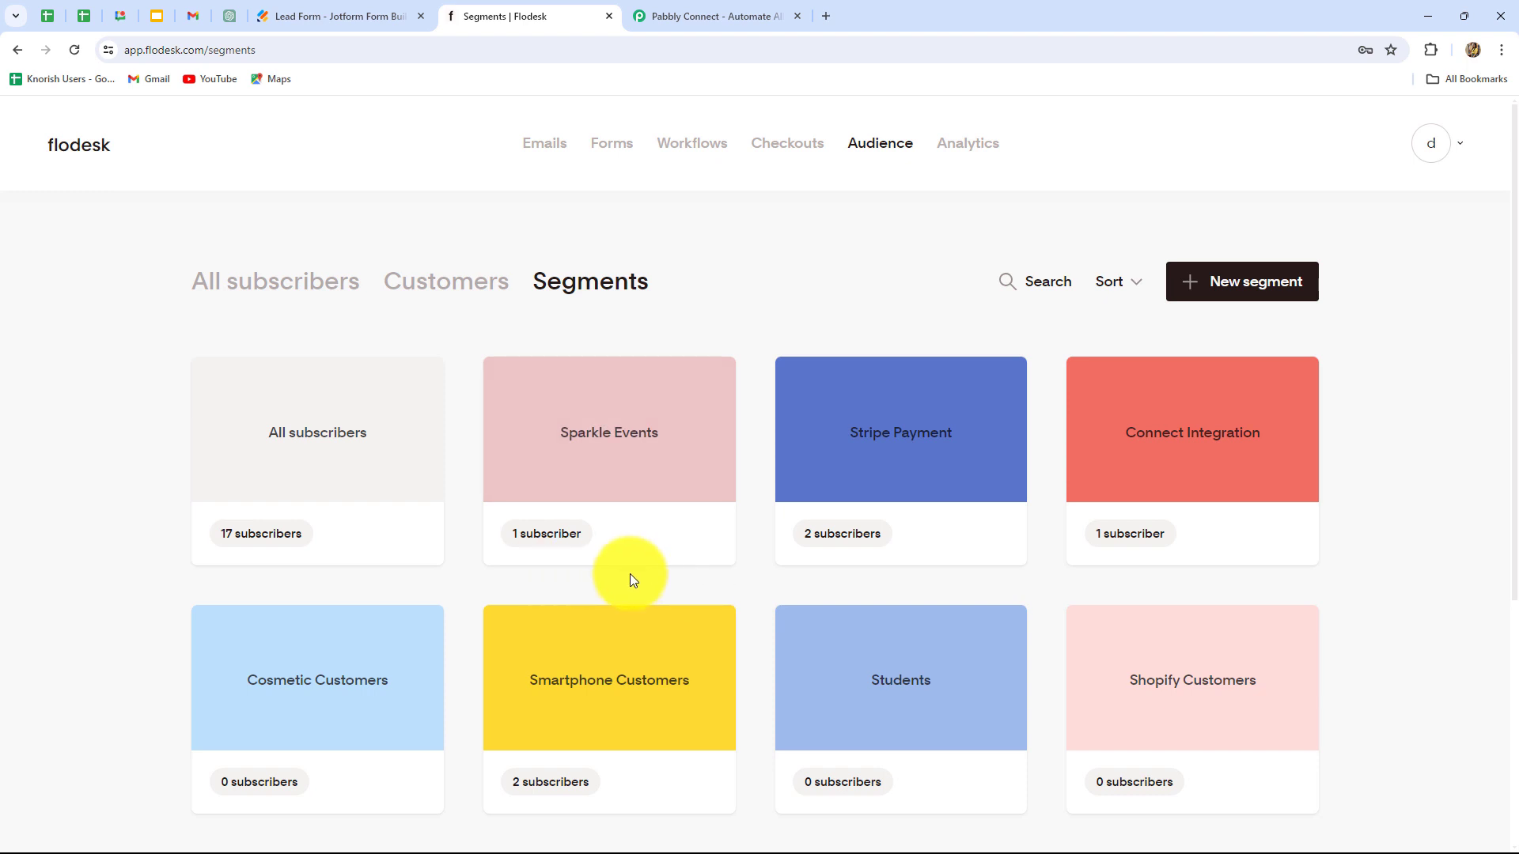
Step: Having noted the Sparkle Events segment in Flodesk, go to the Pabbly Connect website
click(703, 19)
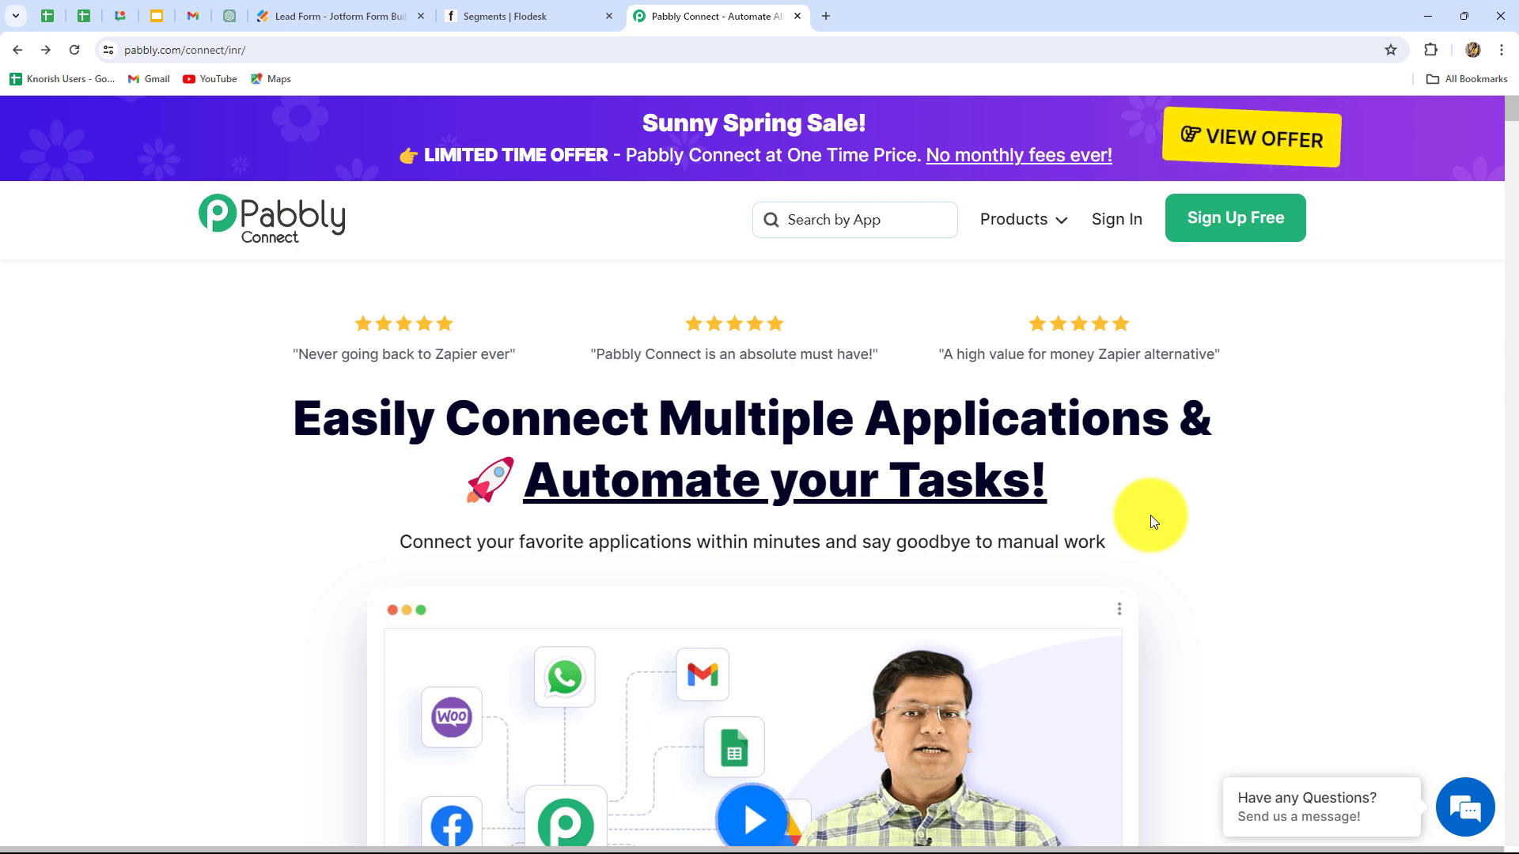
Step: Sign in to the Pabbly account from the Pabbly Connect homepage
drag(296, 422, 1232, 517)
click(1232, 517)
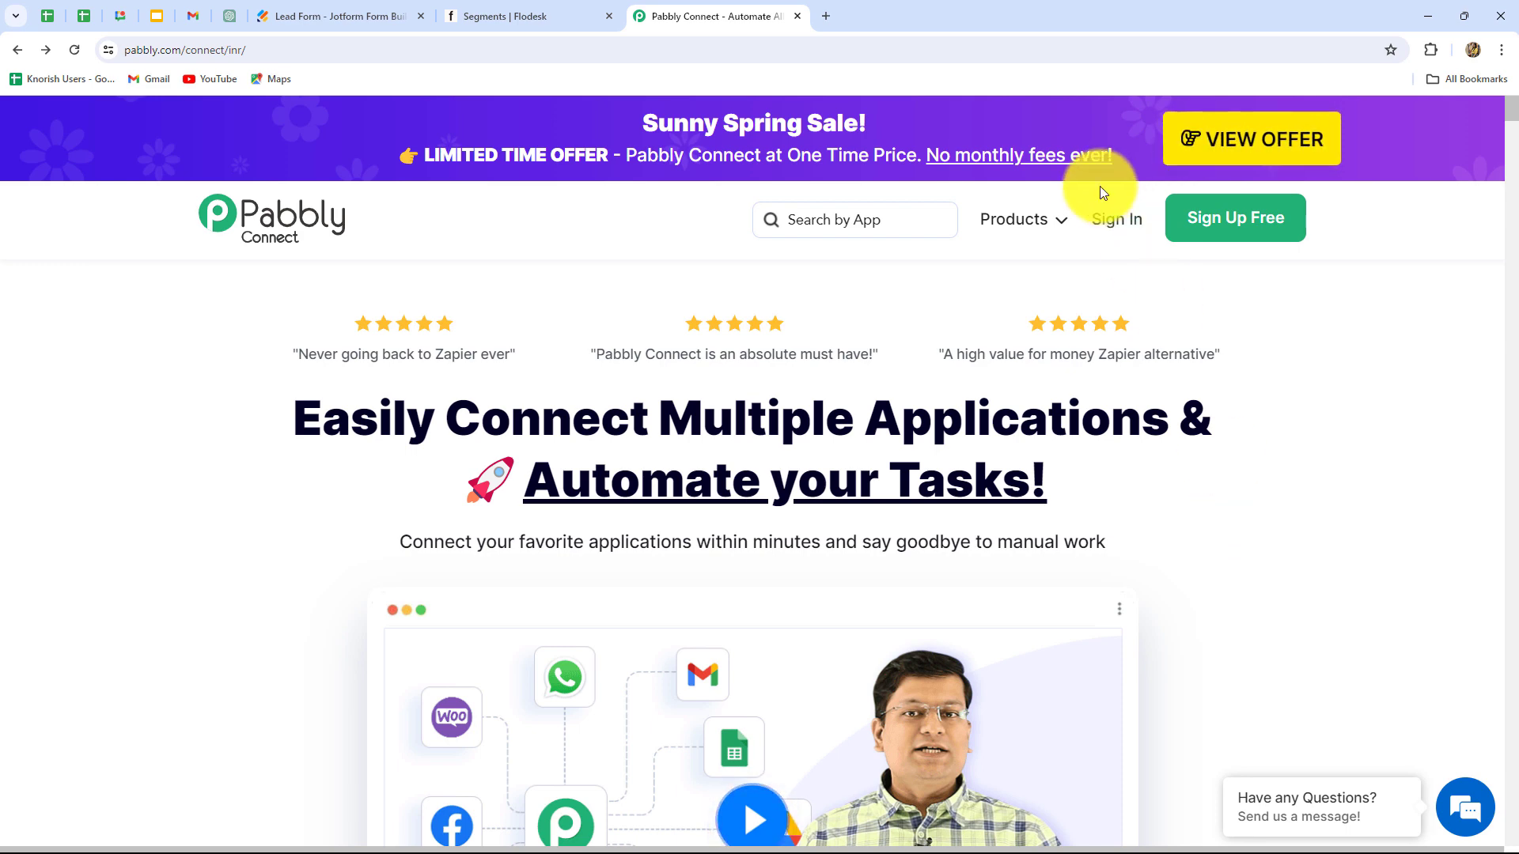
click(1117, 229)
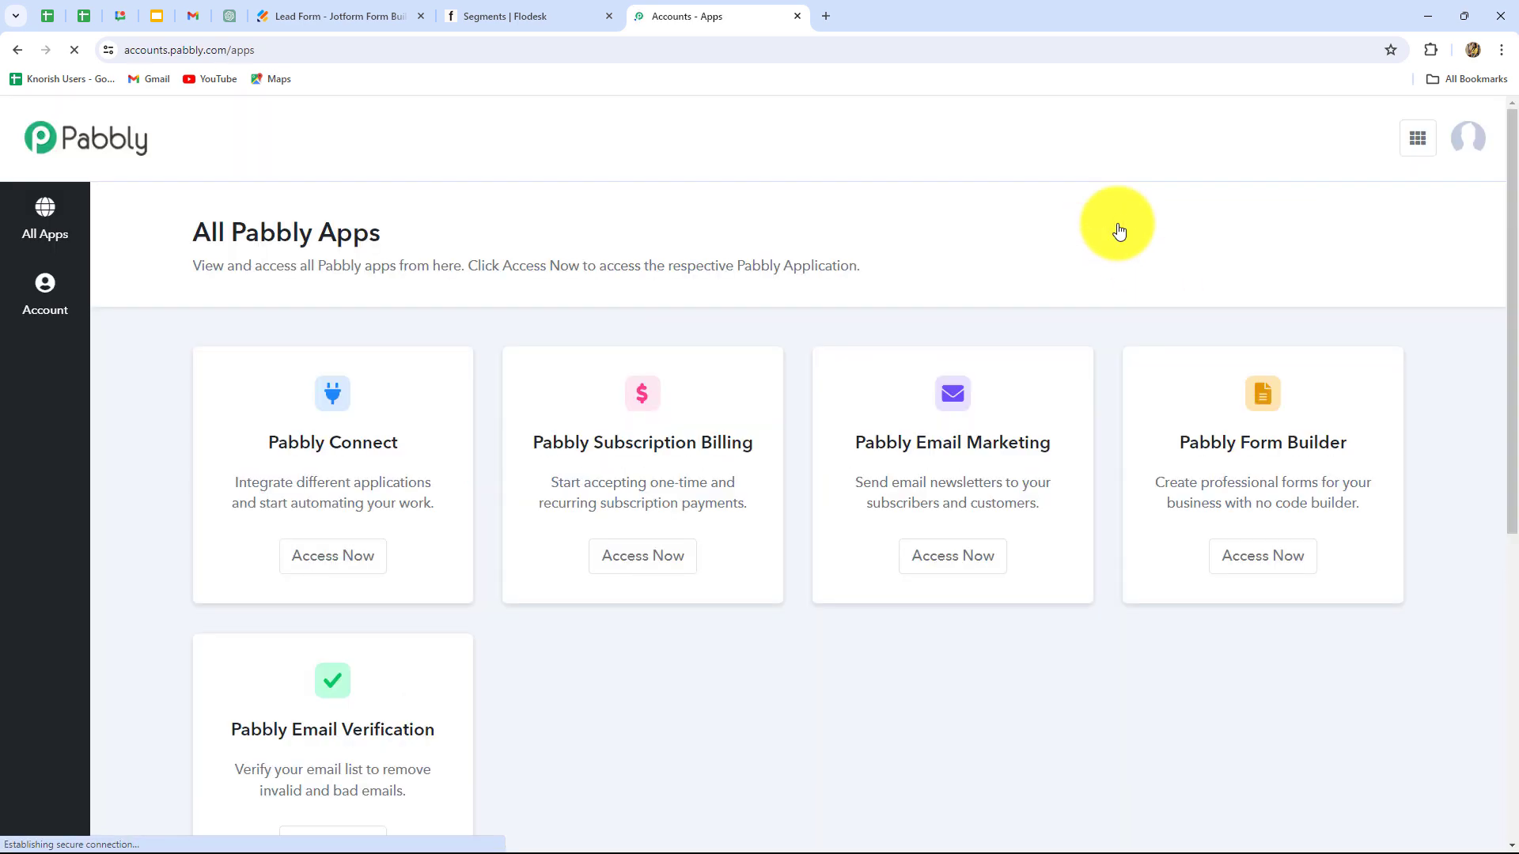
Step: Open the Pabbly Connect app via Access Now to reach its dashboard
scroll(579, 715, down, 3)
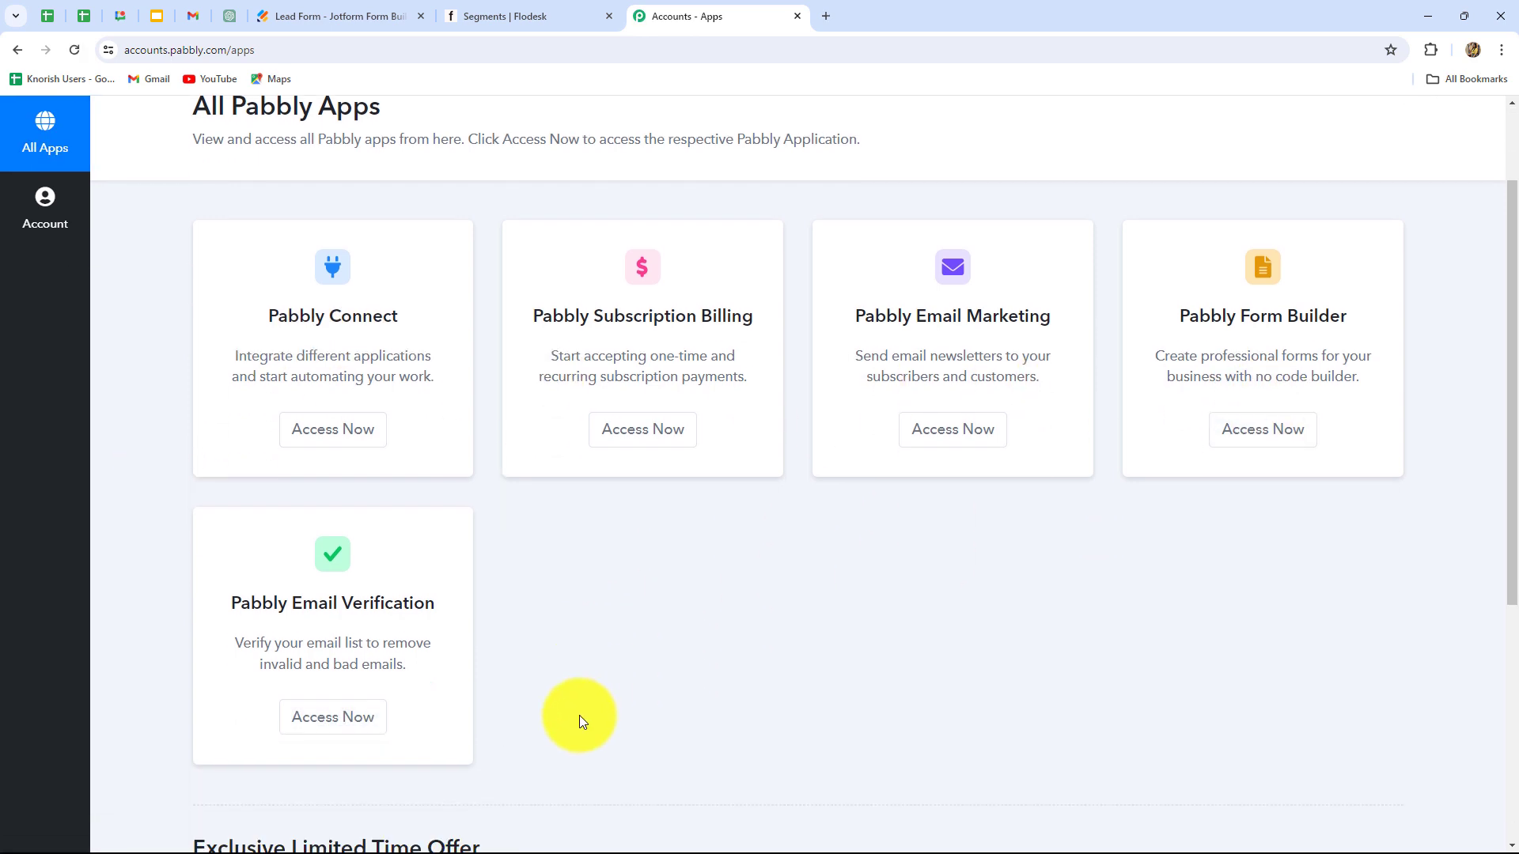
scroll(579, 715, up, 3)
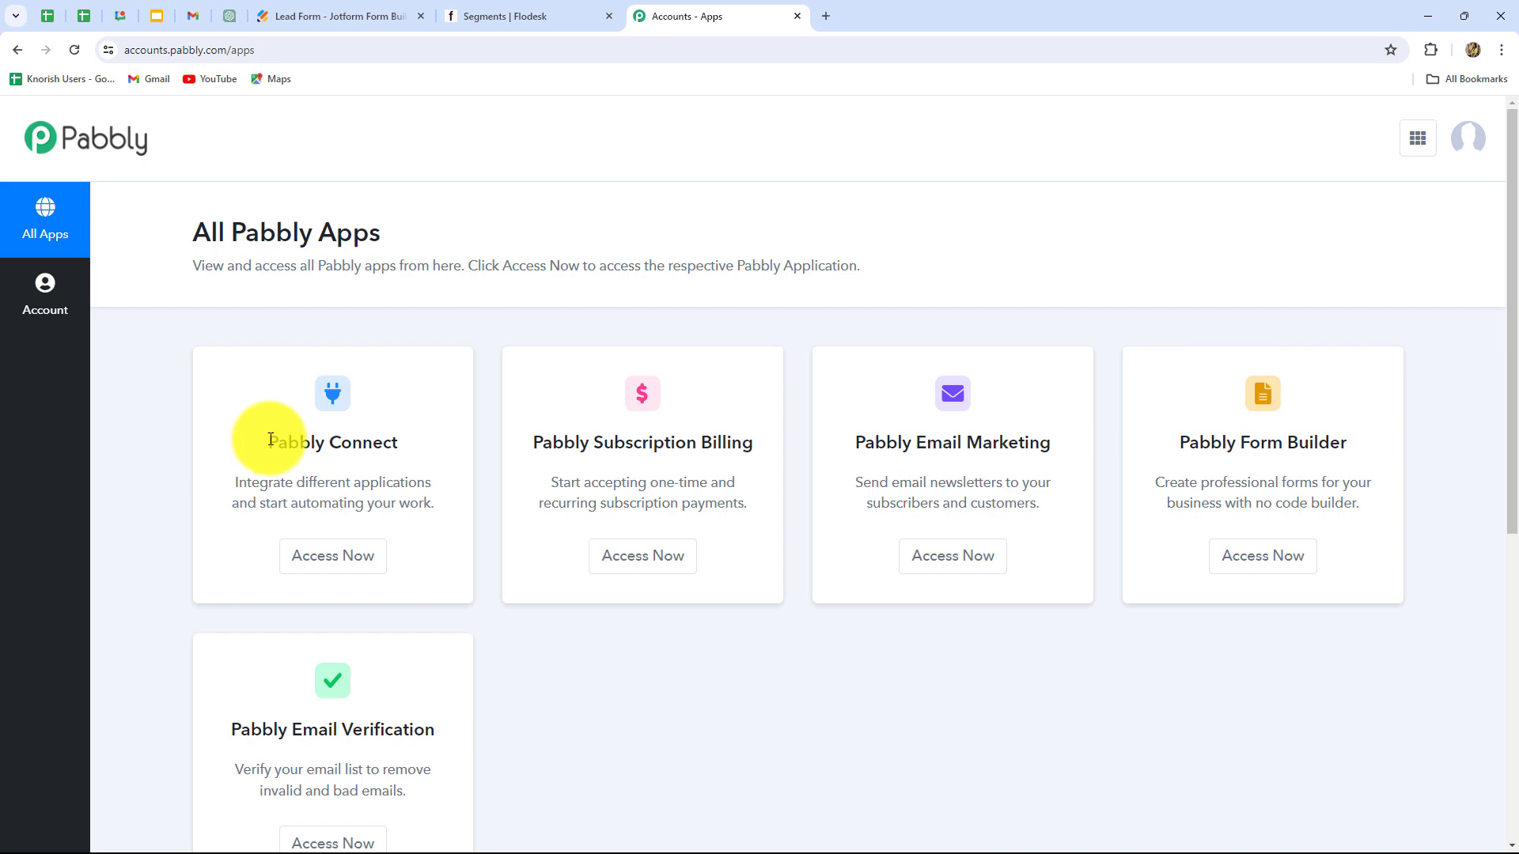
drag(266, 443, 420, 458)
click(341, 554)
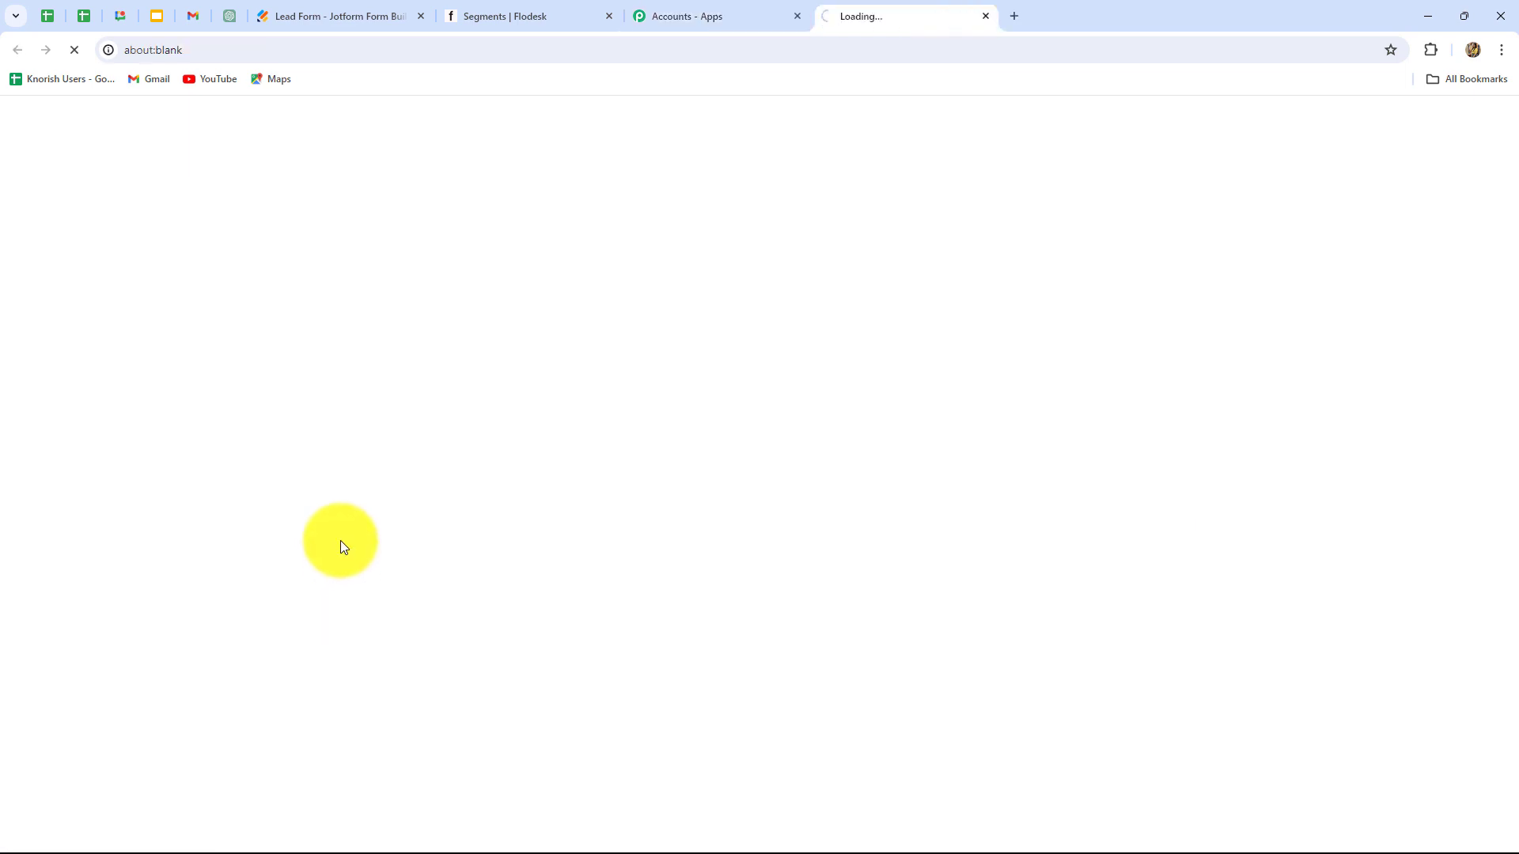
scroll(1061, 610, down, 2)
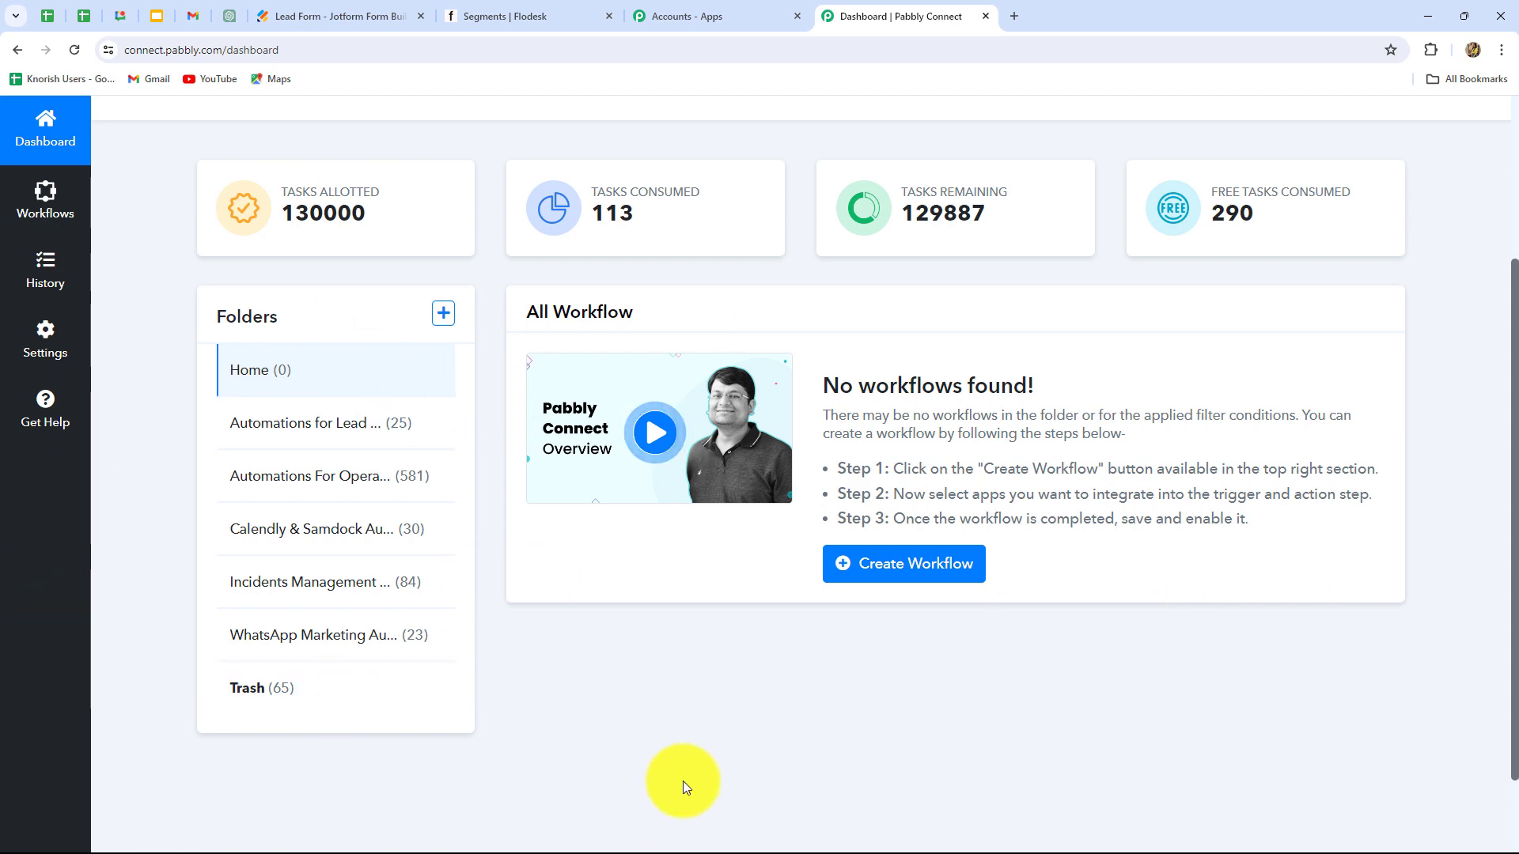
scroll(682, 781, up, 3)
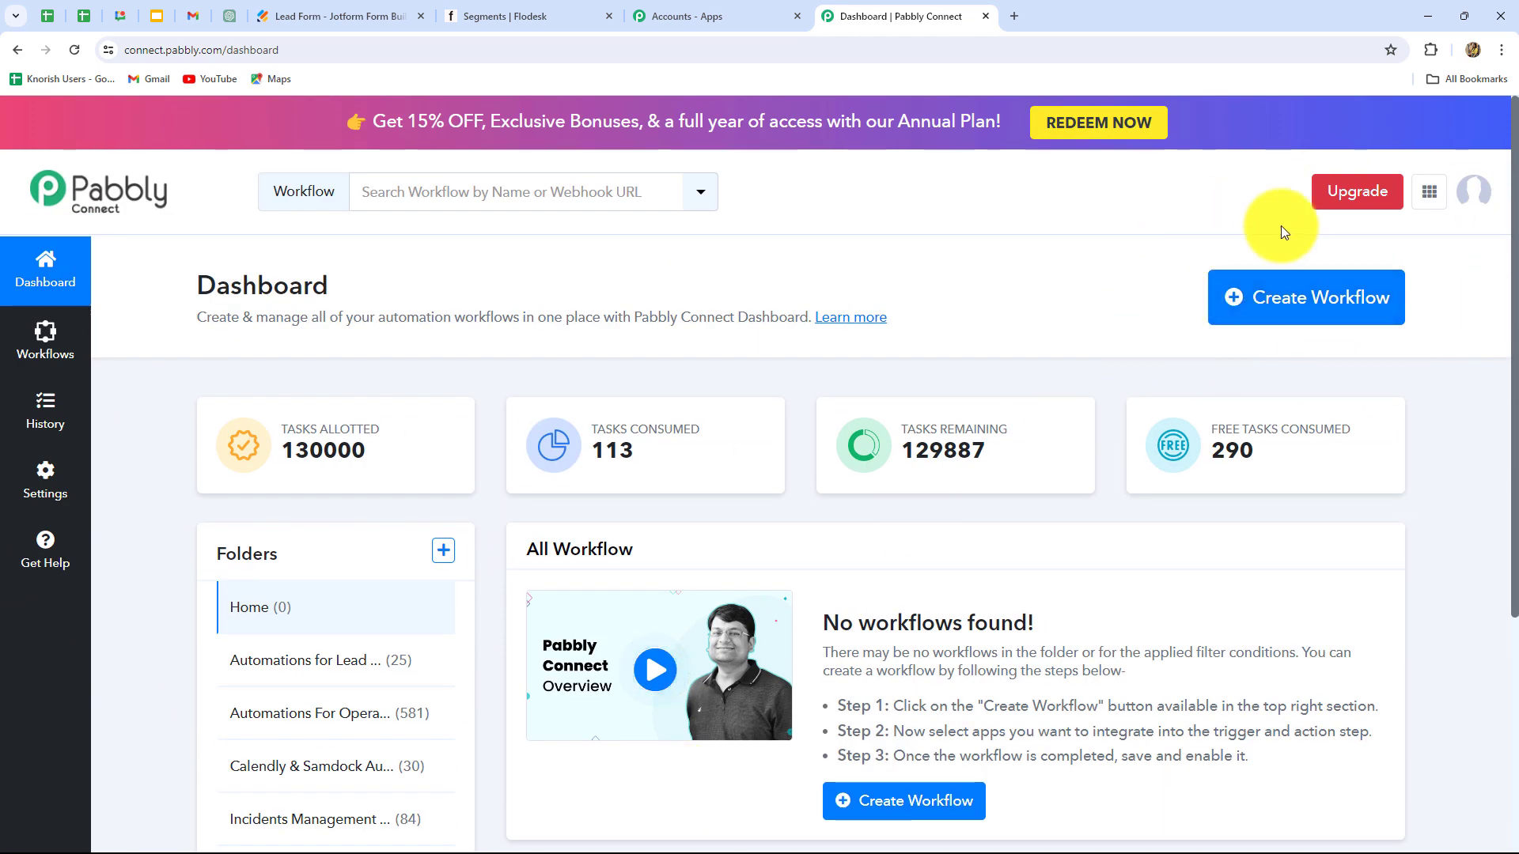
Step: Create a workflow with the pasted Flodesk-subscriber name in the 'Automations for Lead Management' folder
click(1345, 317)
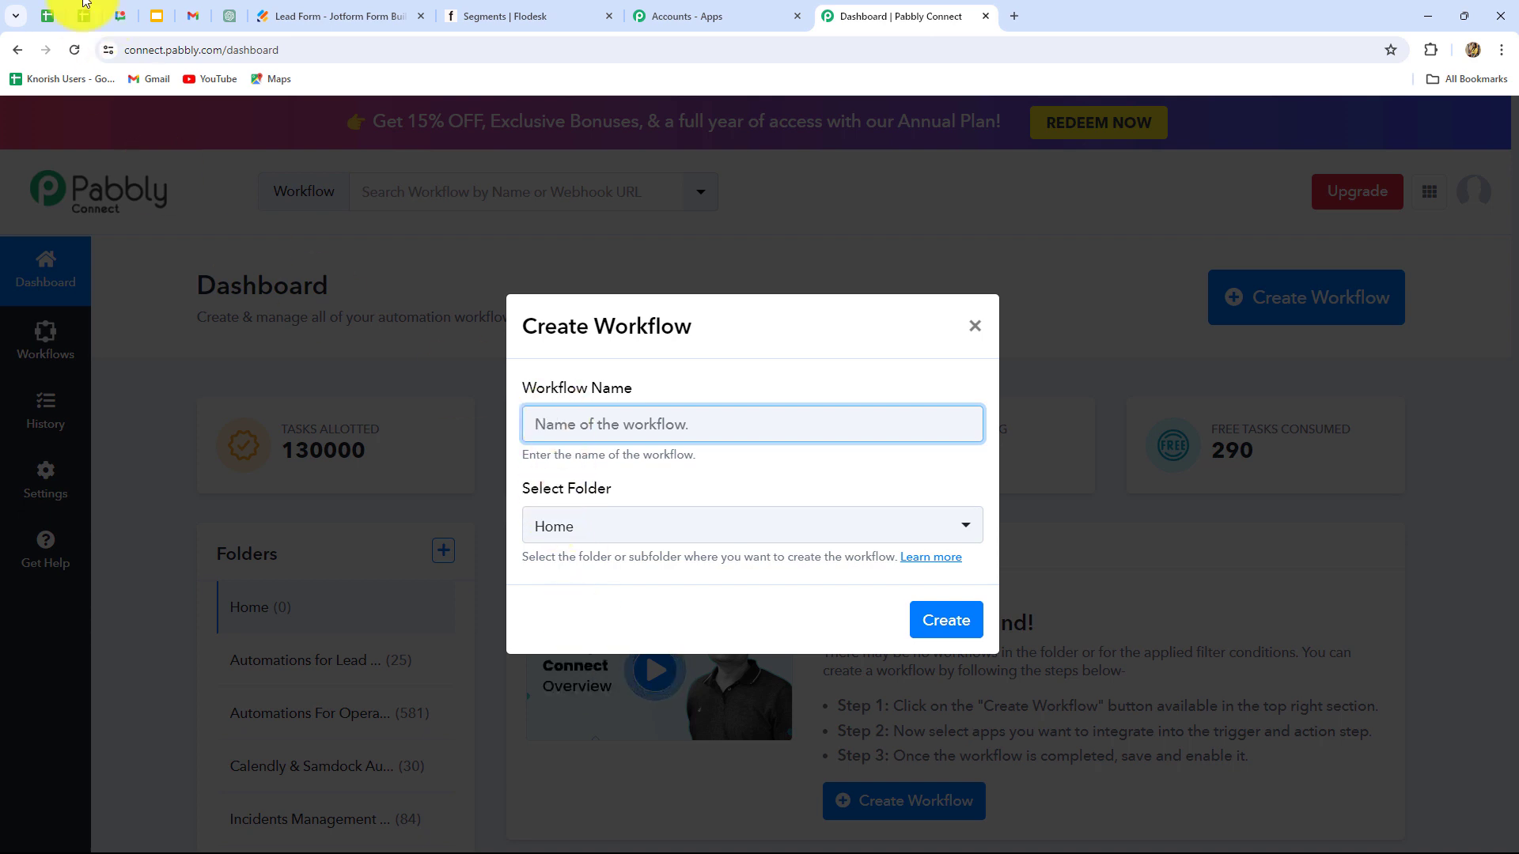
text(Create Flodesk Subscriber and Add in Segment On Jotform submission)
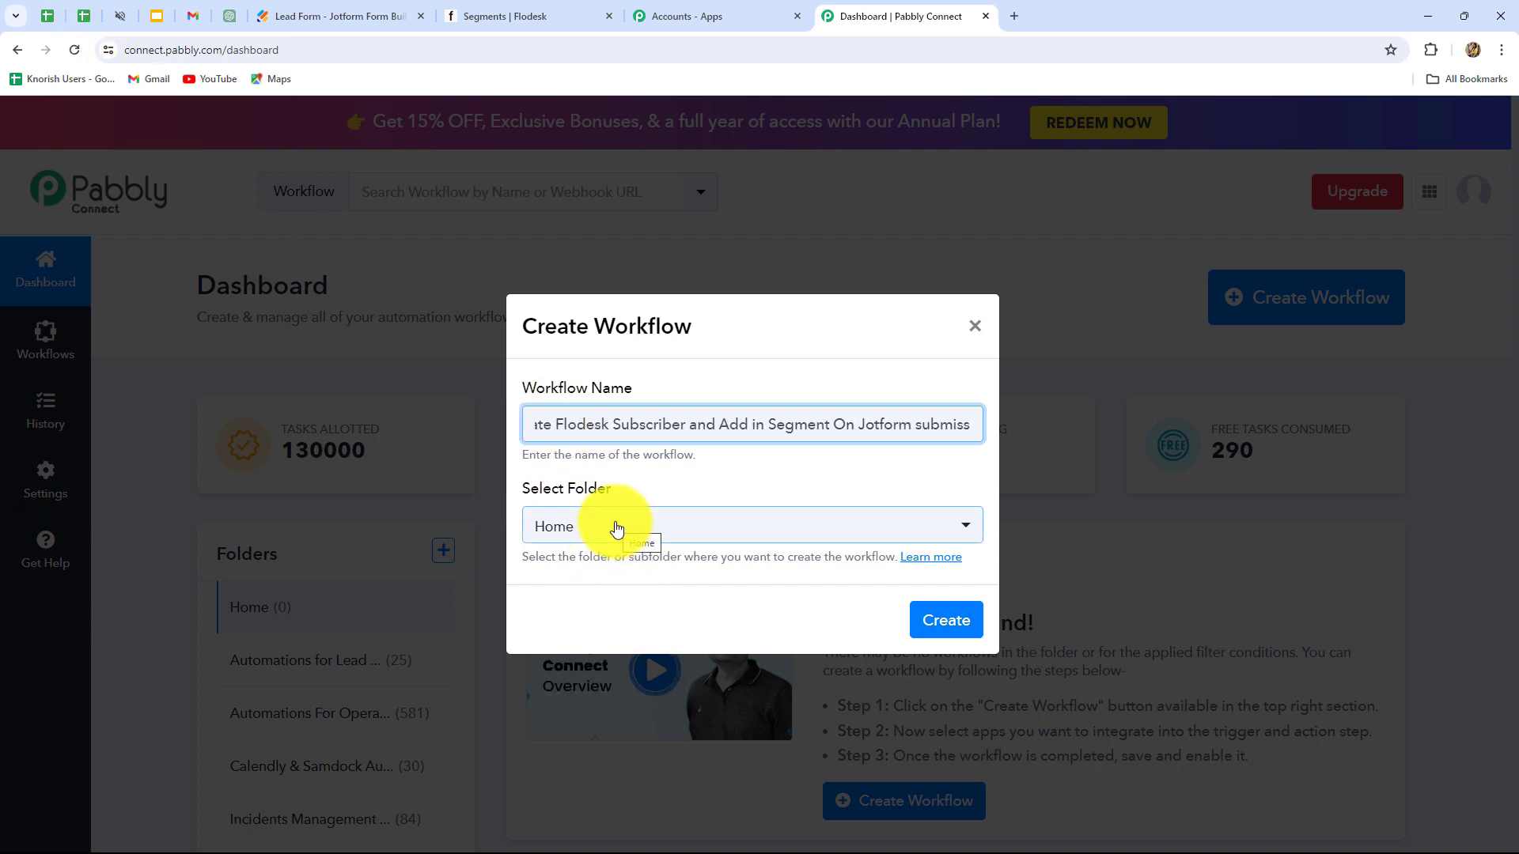
click(814, 491)
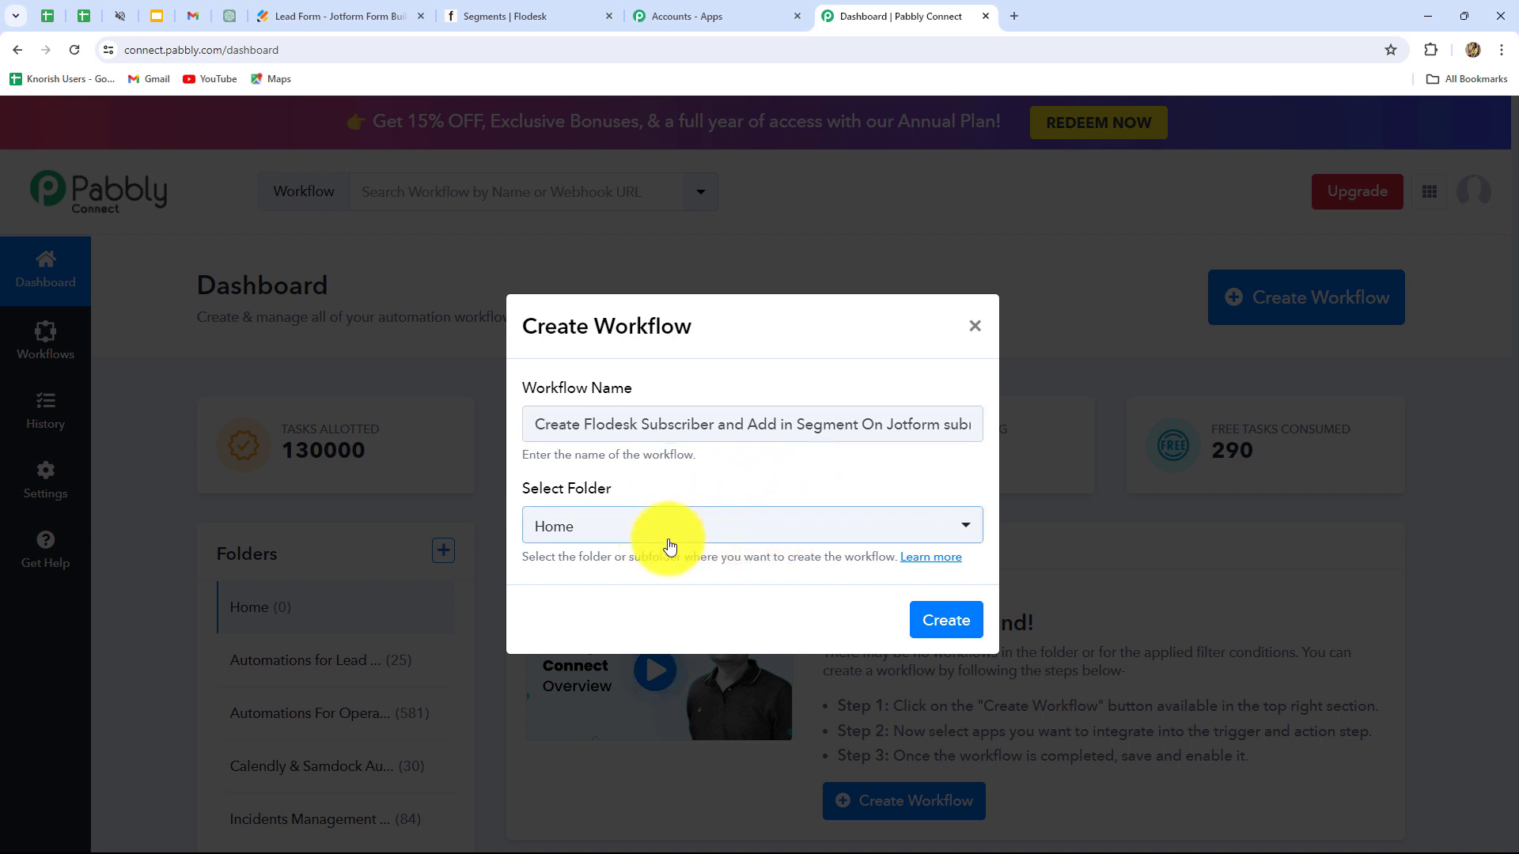
click(669, 532)
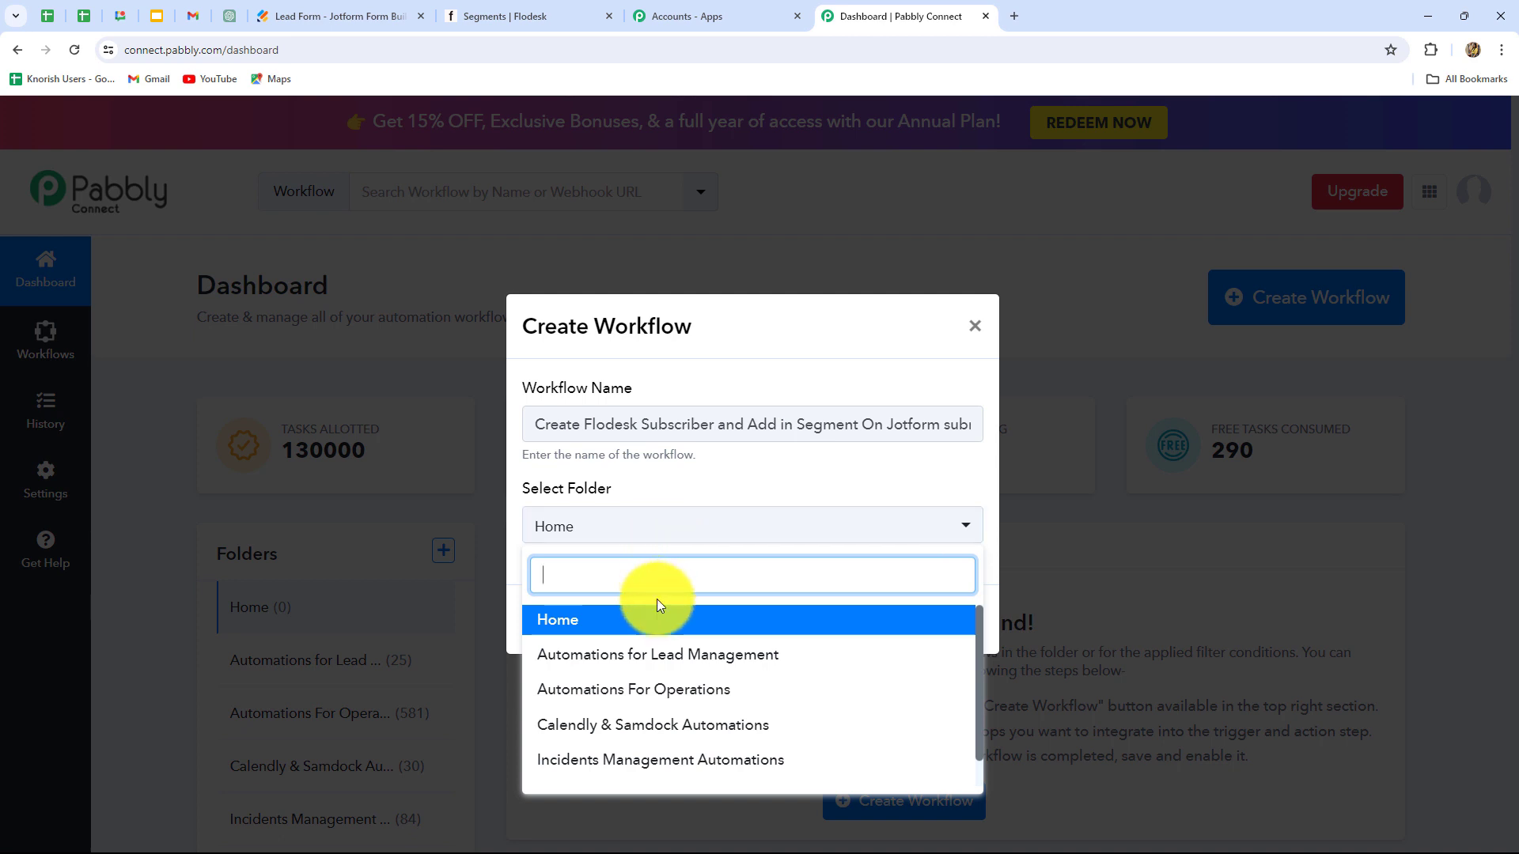
scroll(617, 716, down, 1)
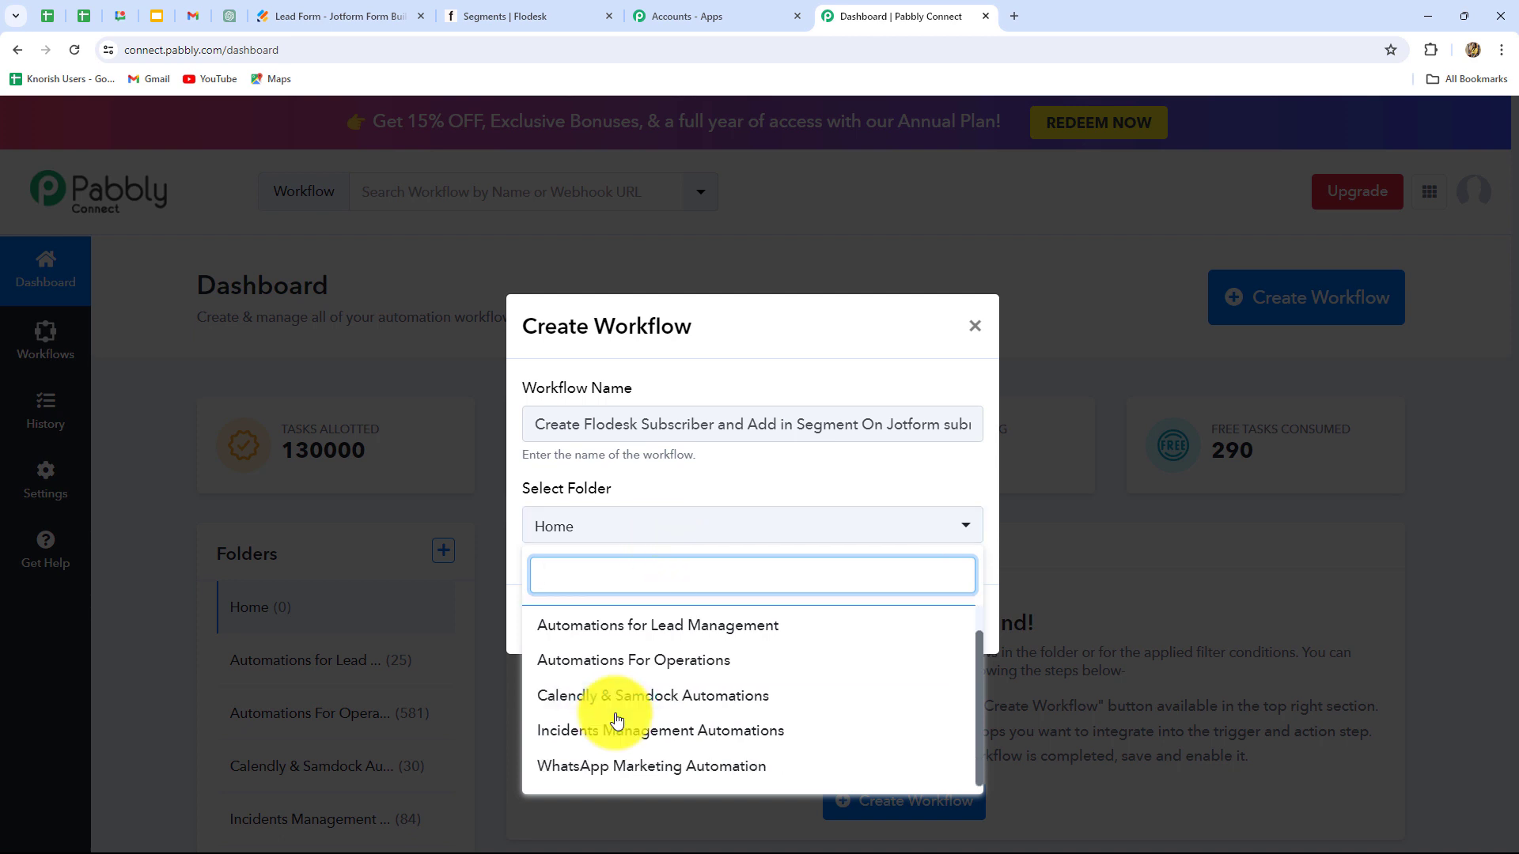
click(668, 629)
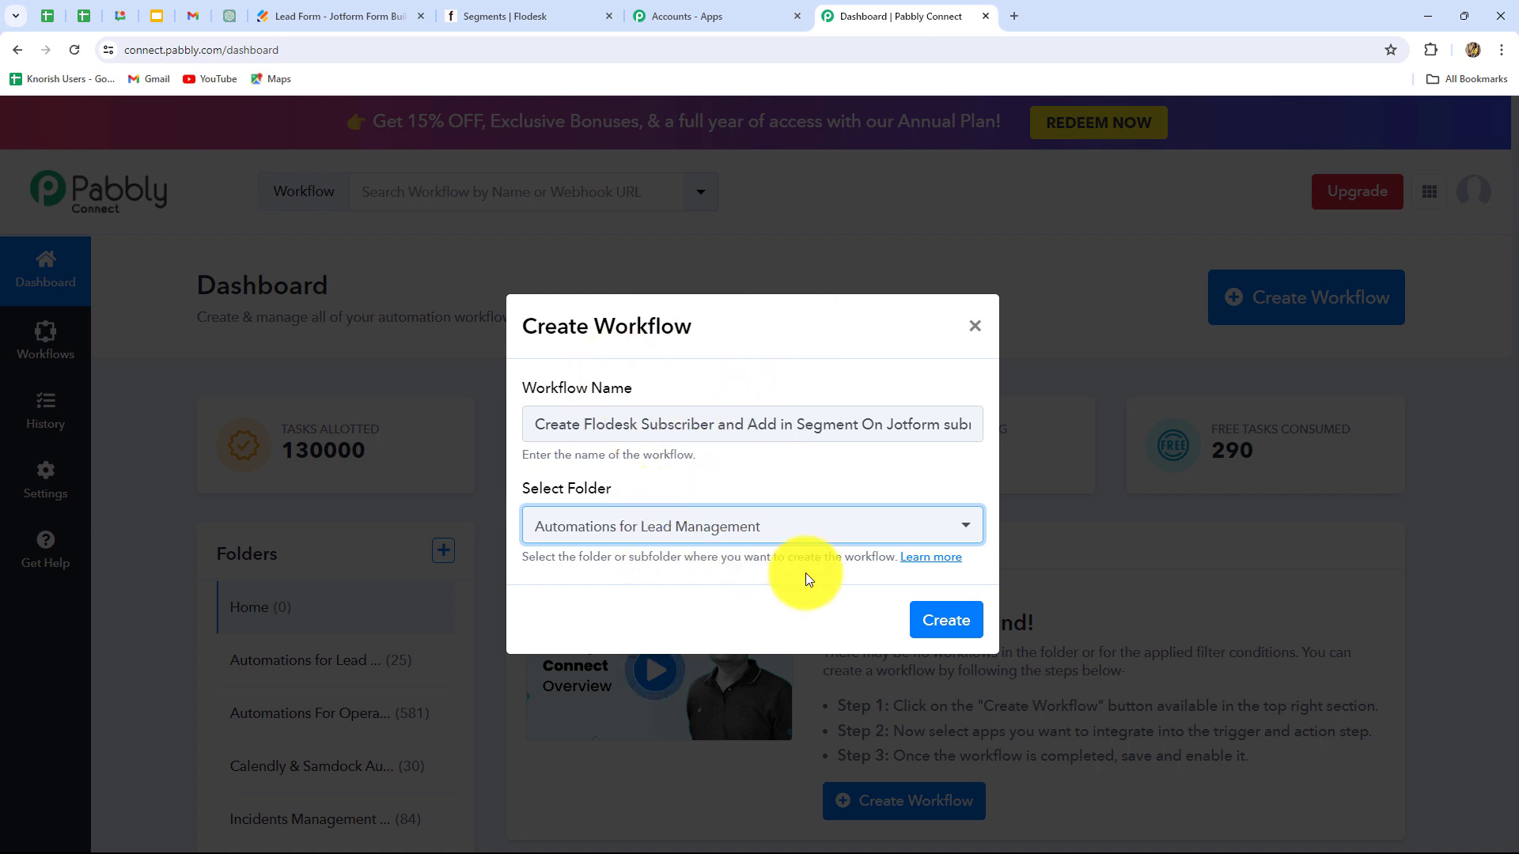
click(940, 620)
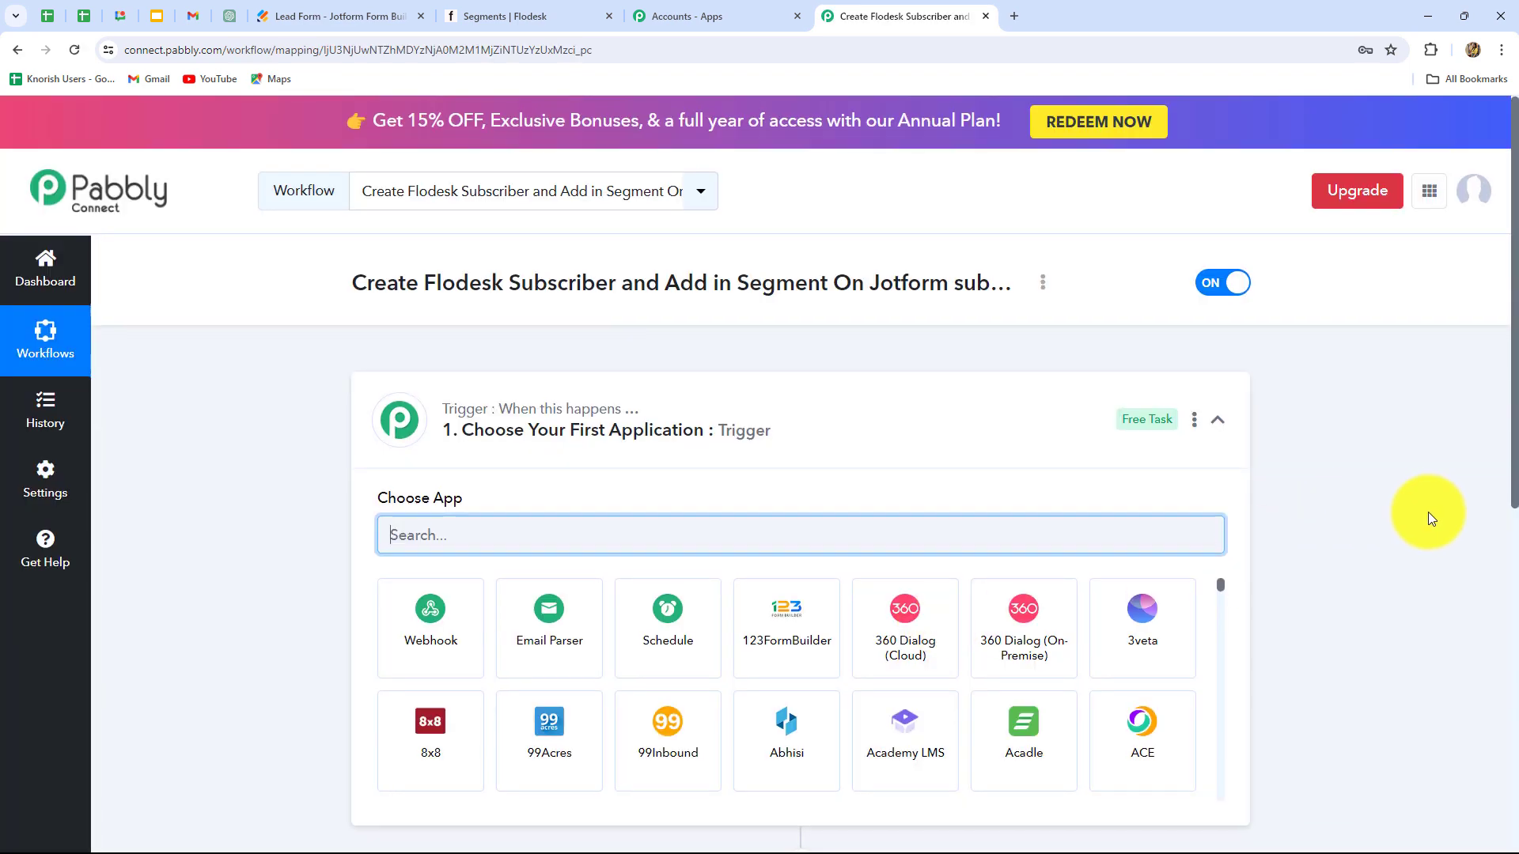
scroll(1427, 511, down, 3)
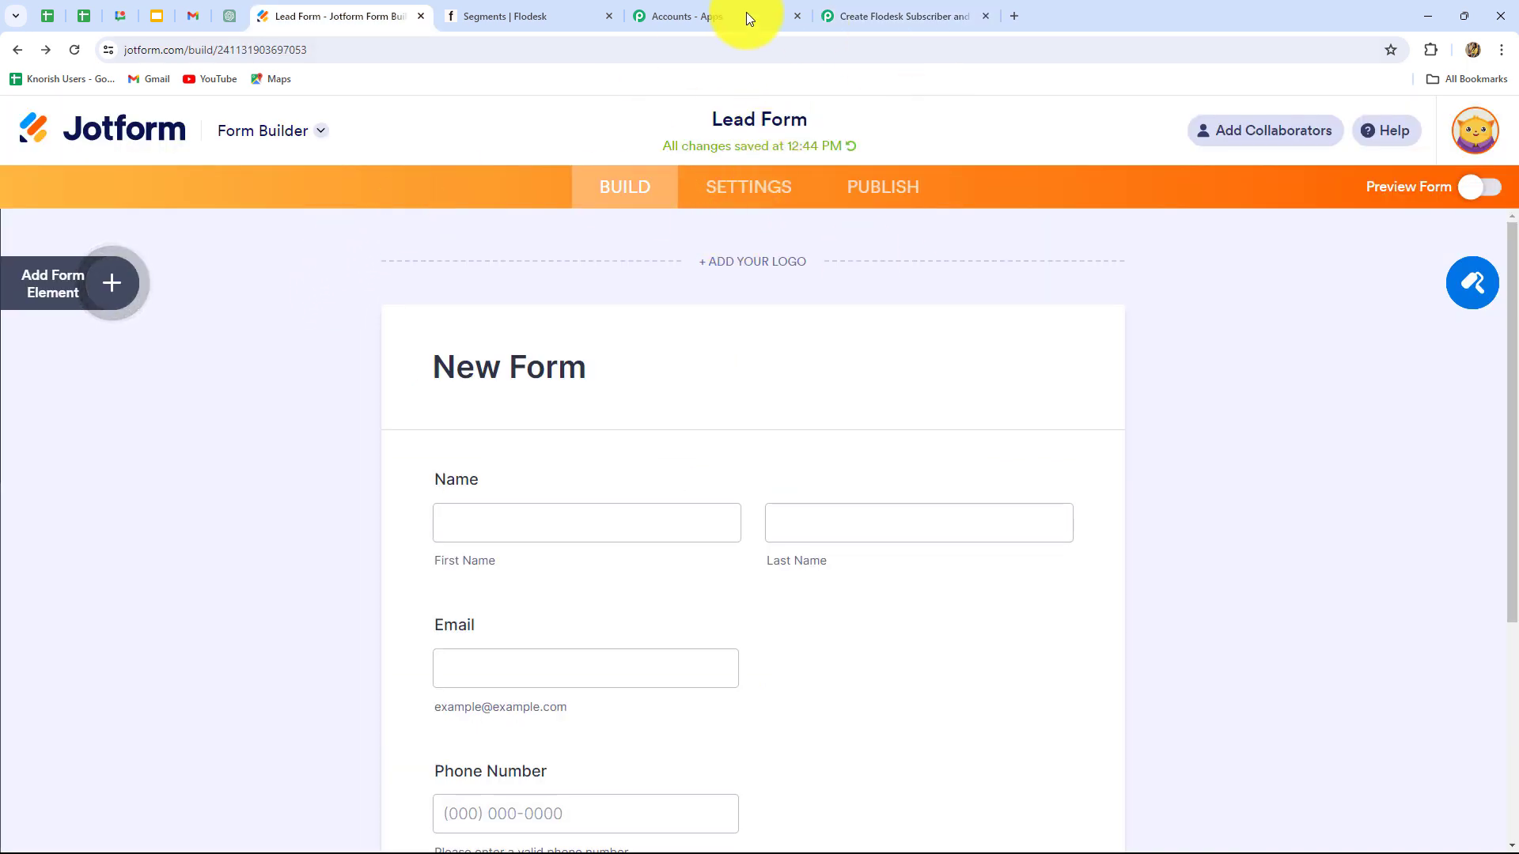
scroll(397, 267, down, 5)
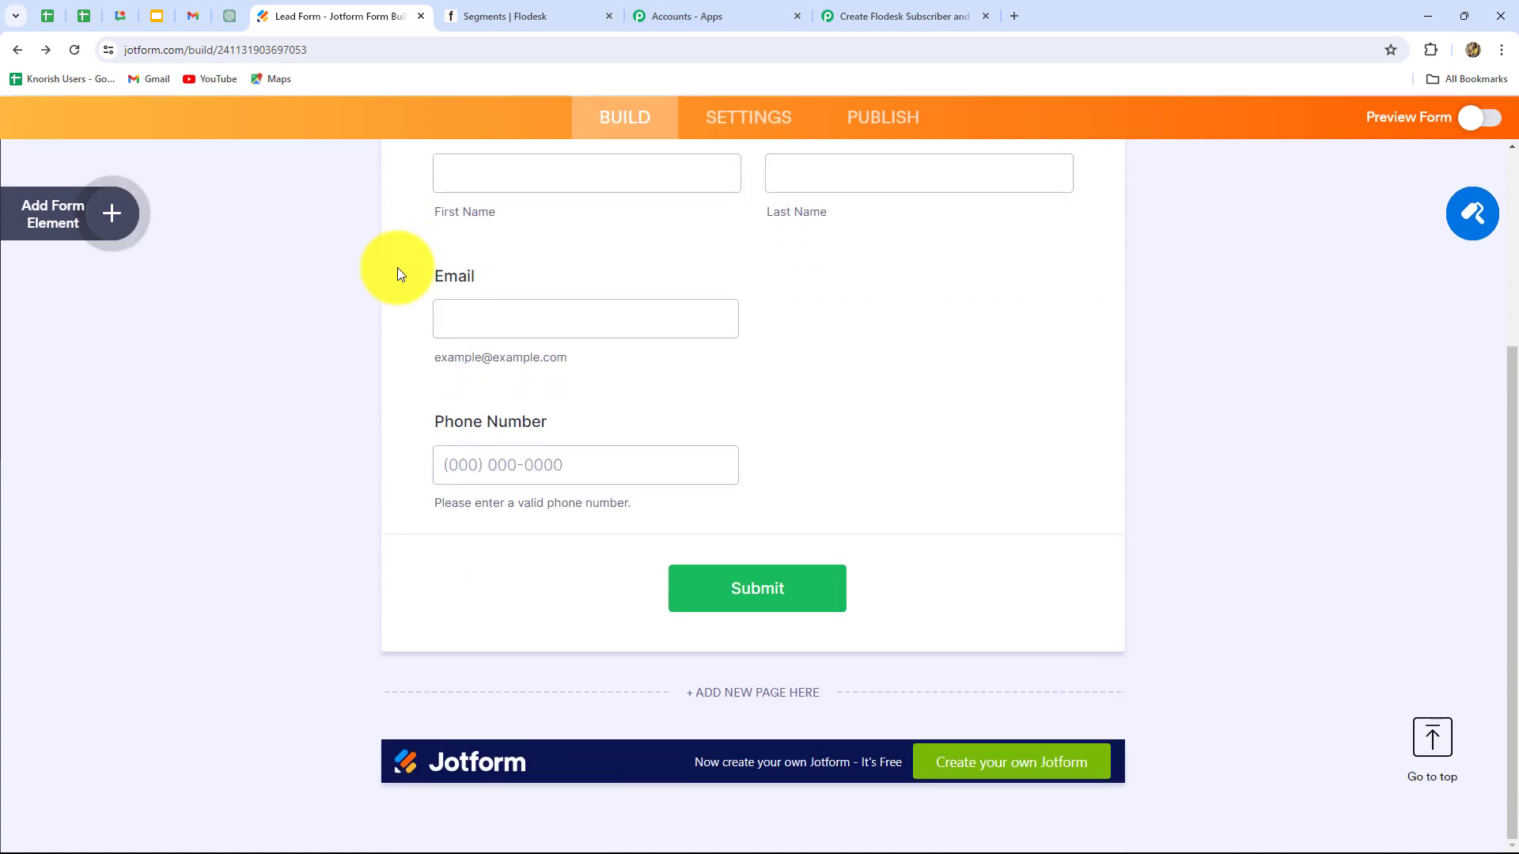
scroll(398, 274, up, 10)
click(908, 16)
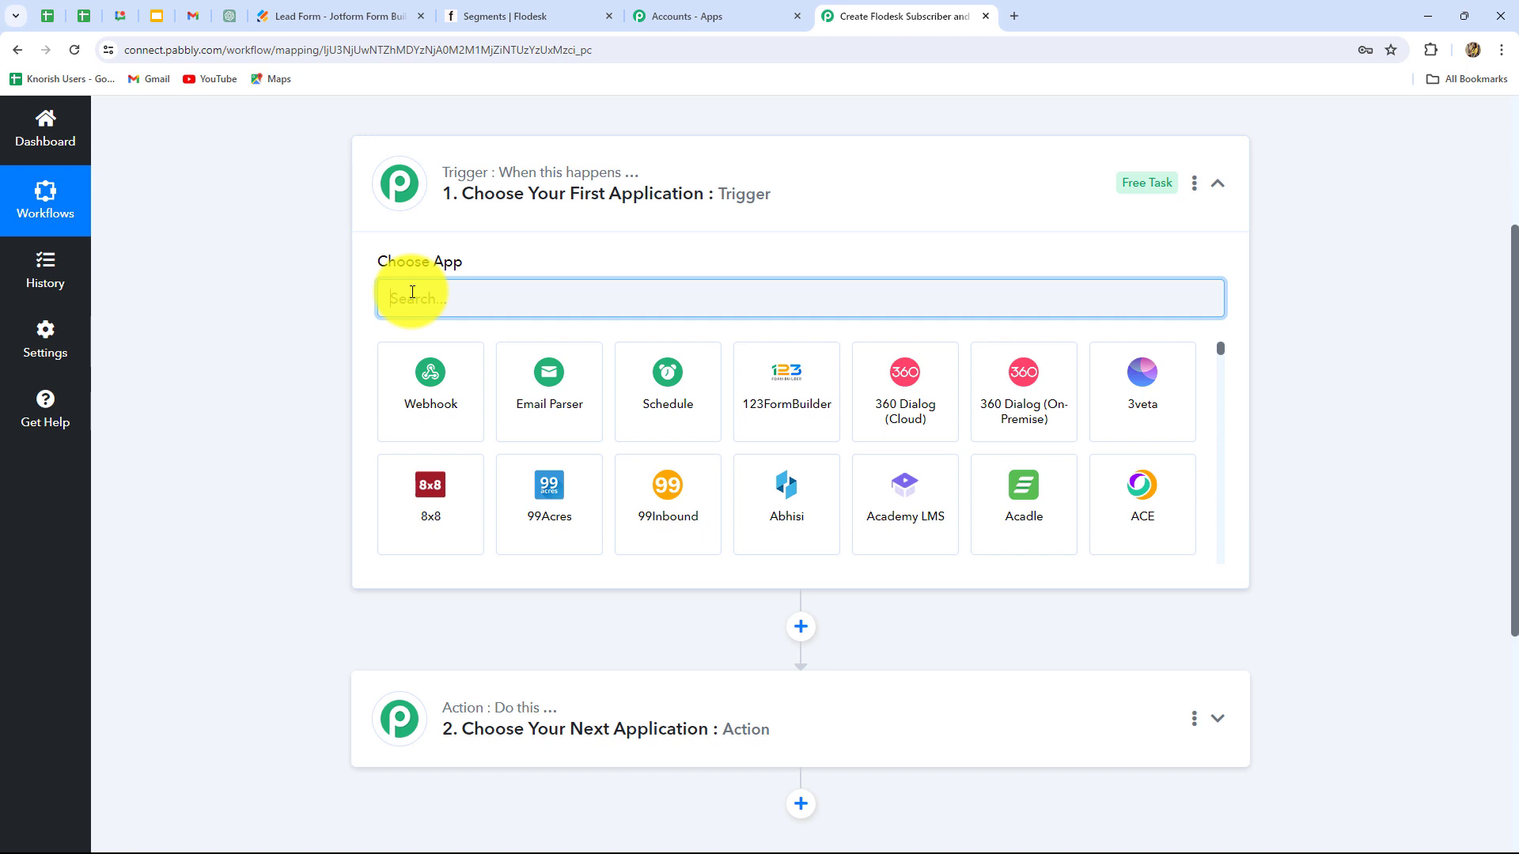
Step: Set the workflow trigger to Jotform with the New Response event
text(Jotf)
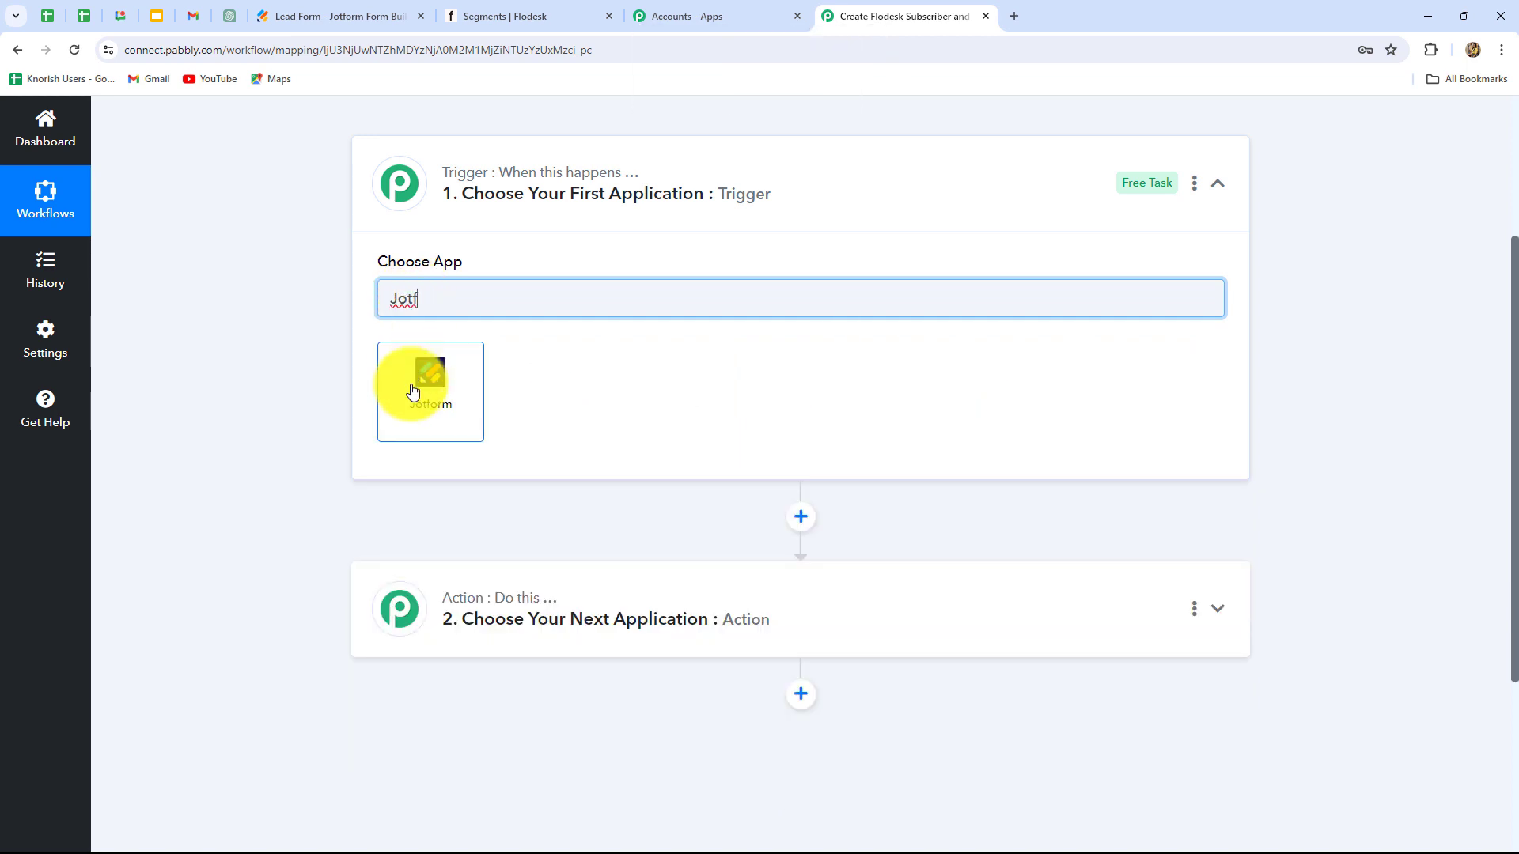
click(412, 391)
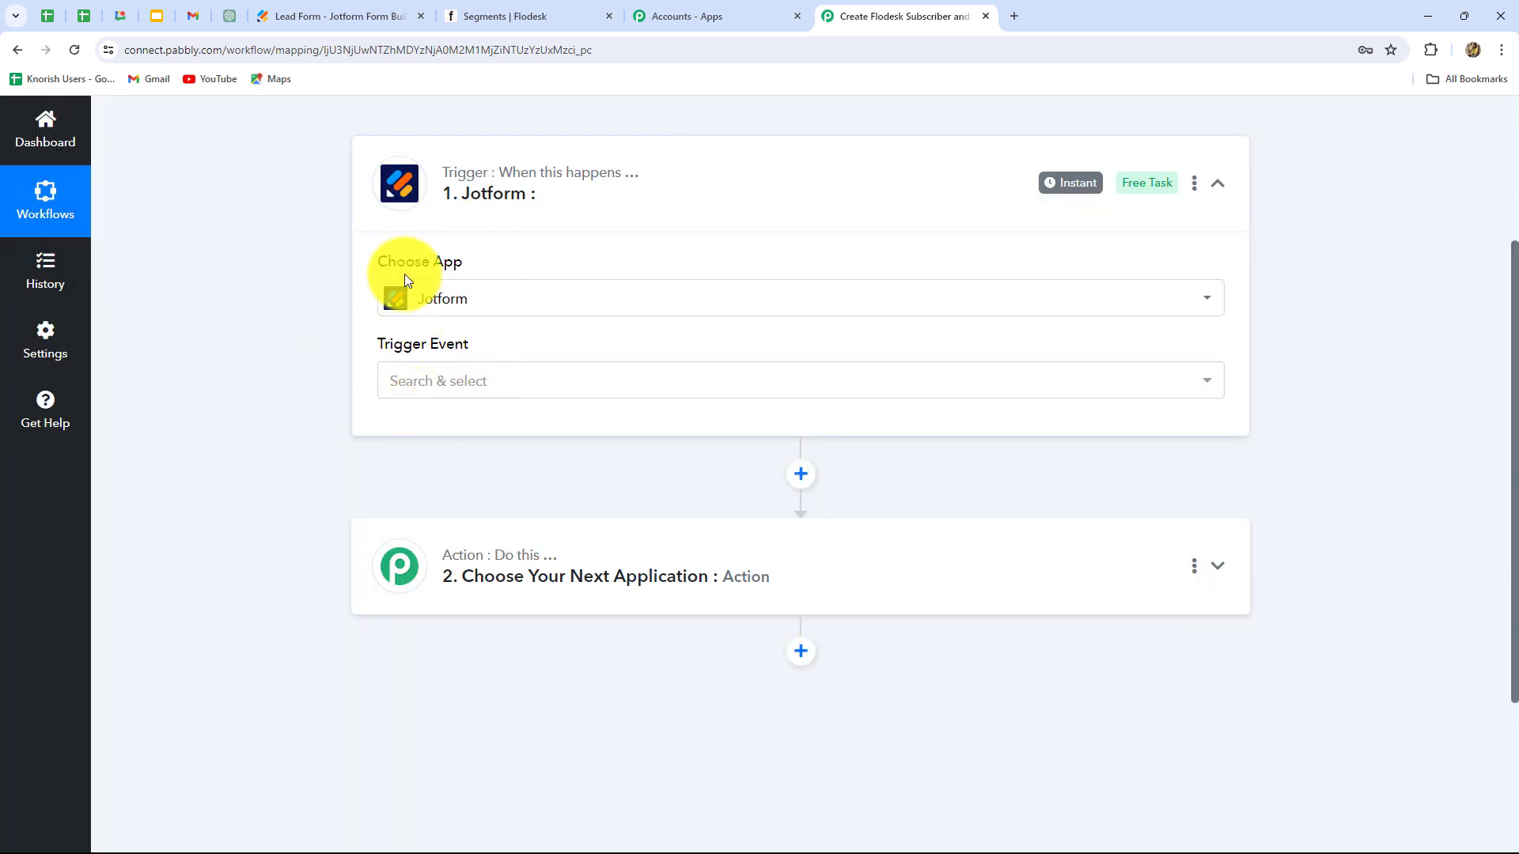
click(486, 383)
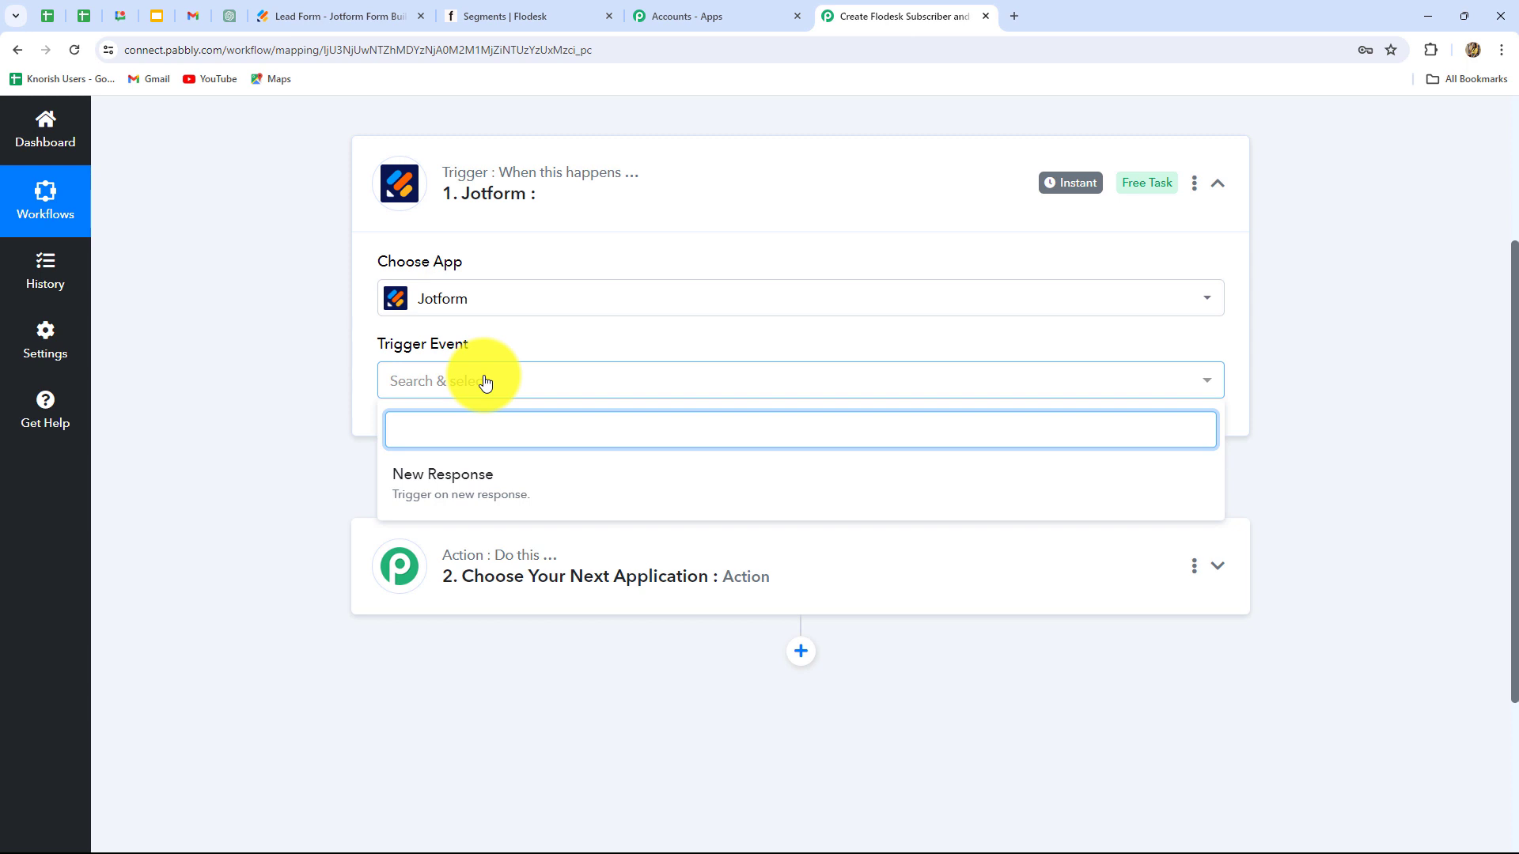
click(481, 497)
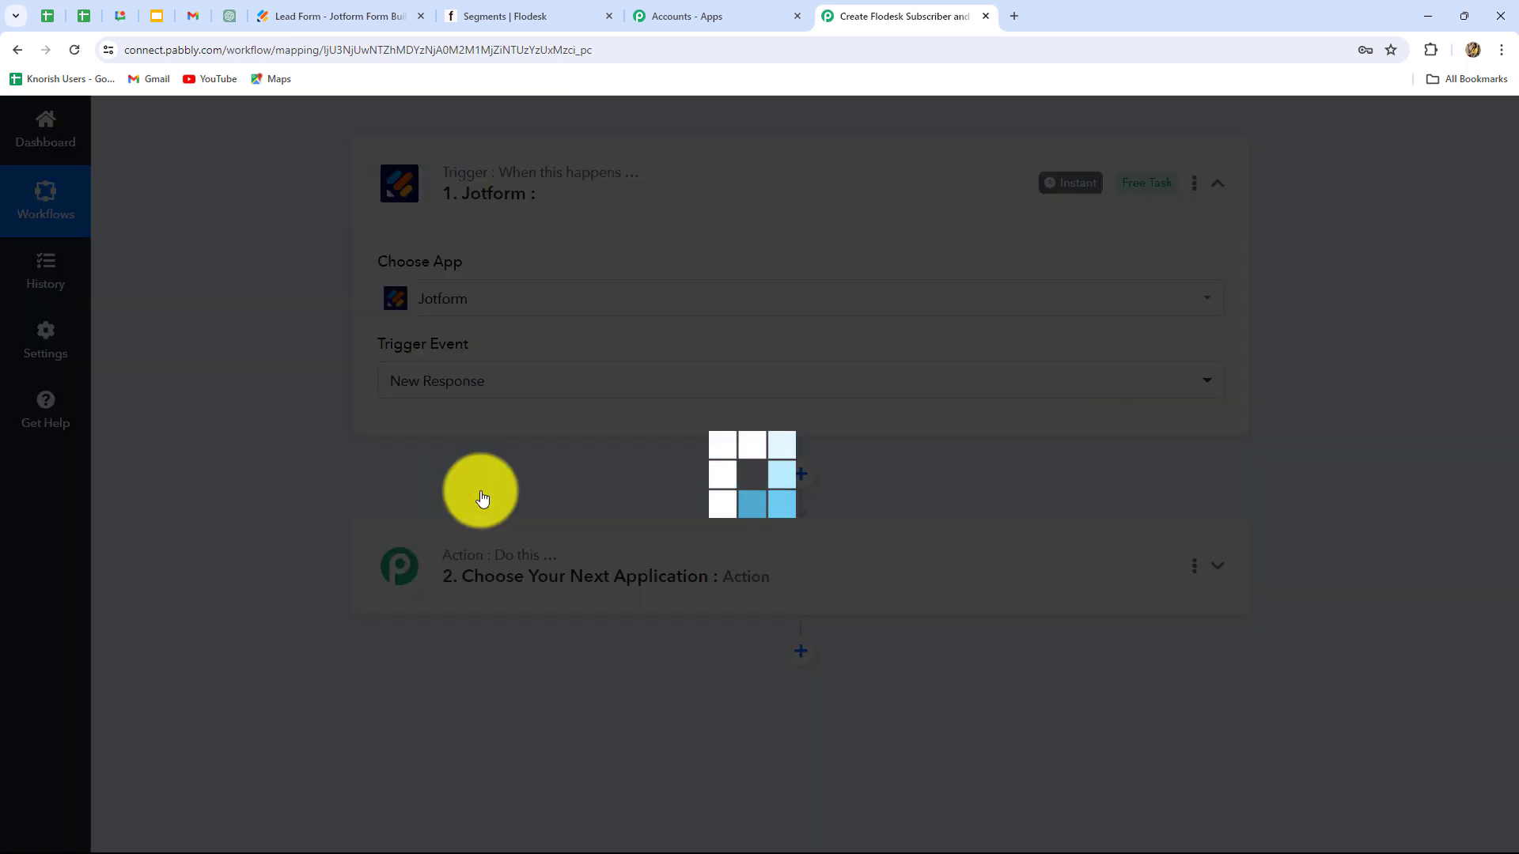
scroll(838, 470, down, 1)
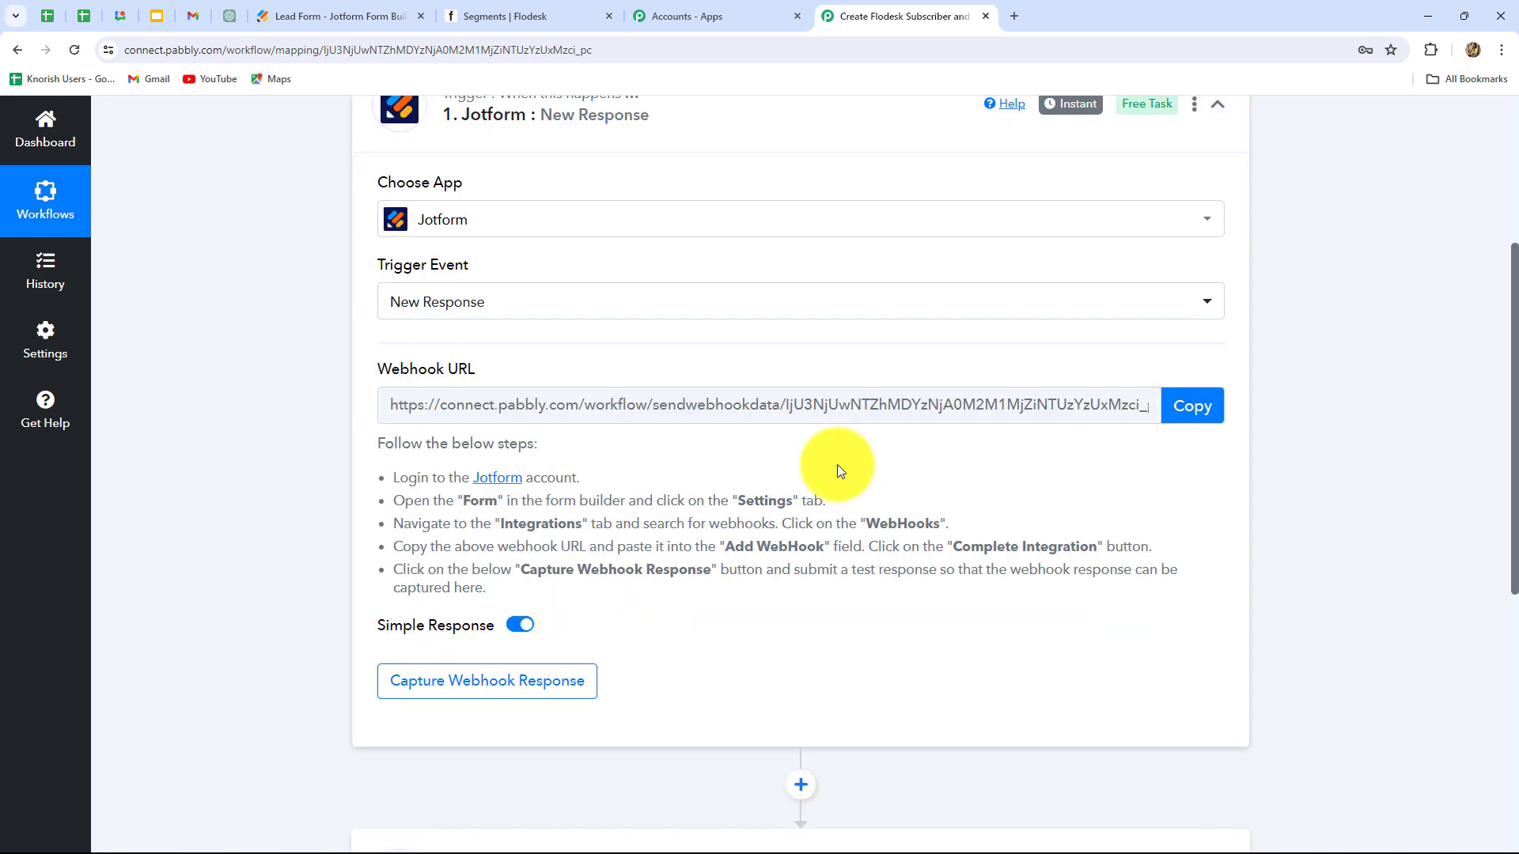
Step: Copy the Jotform trigger's webhook URL, leaving the trigger waiting for a webhook response
scroll(1018, 223, up, 2)
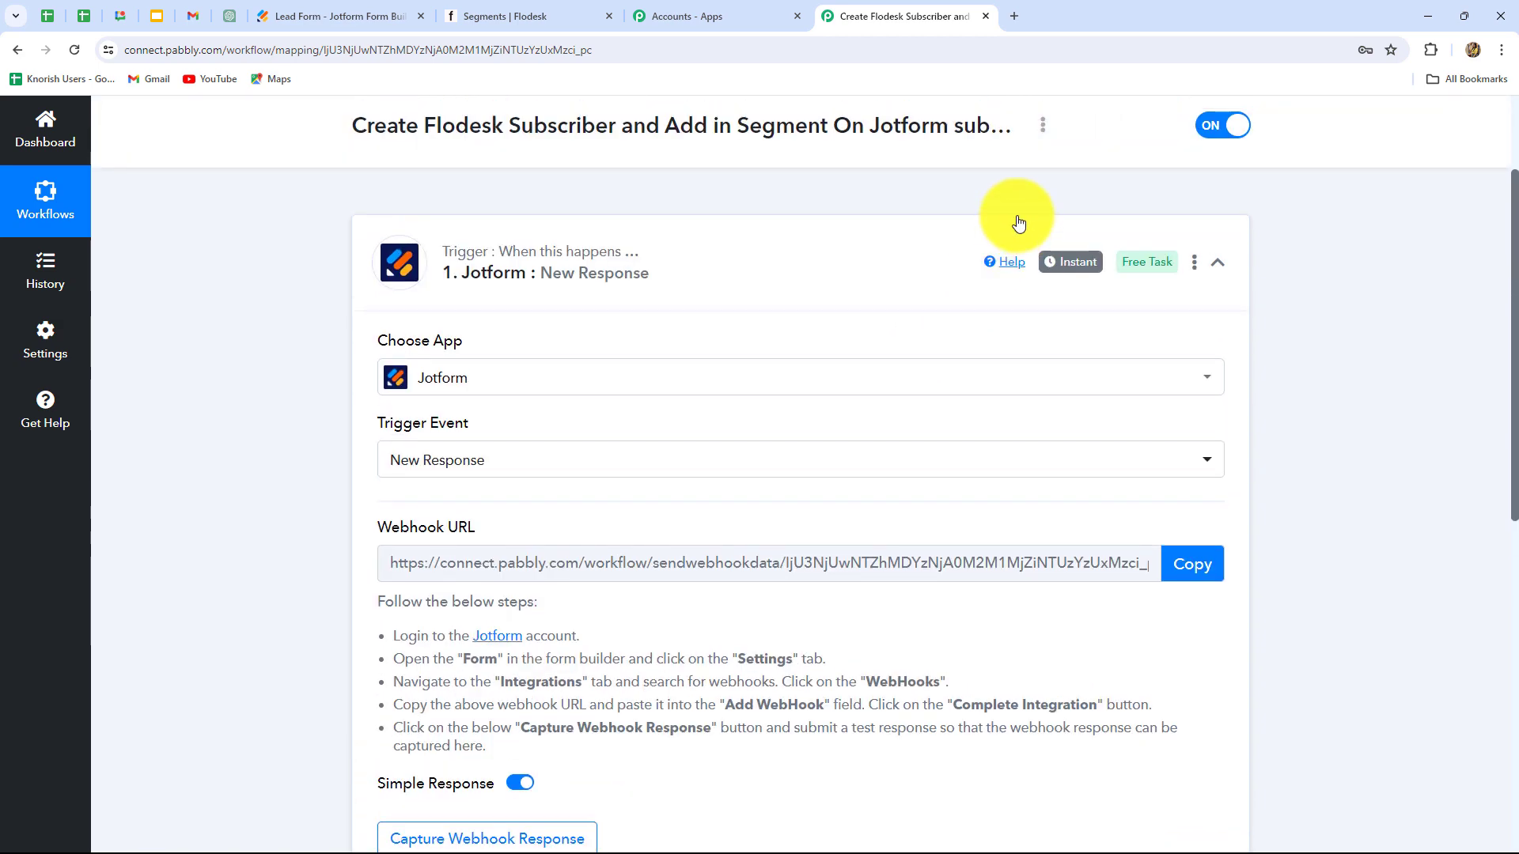
scroll(588, 586, down, 2)
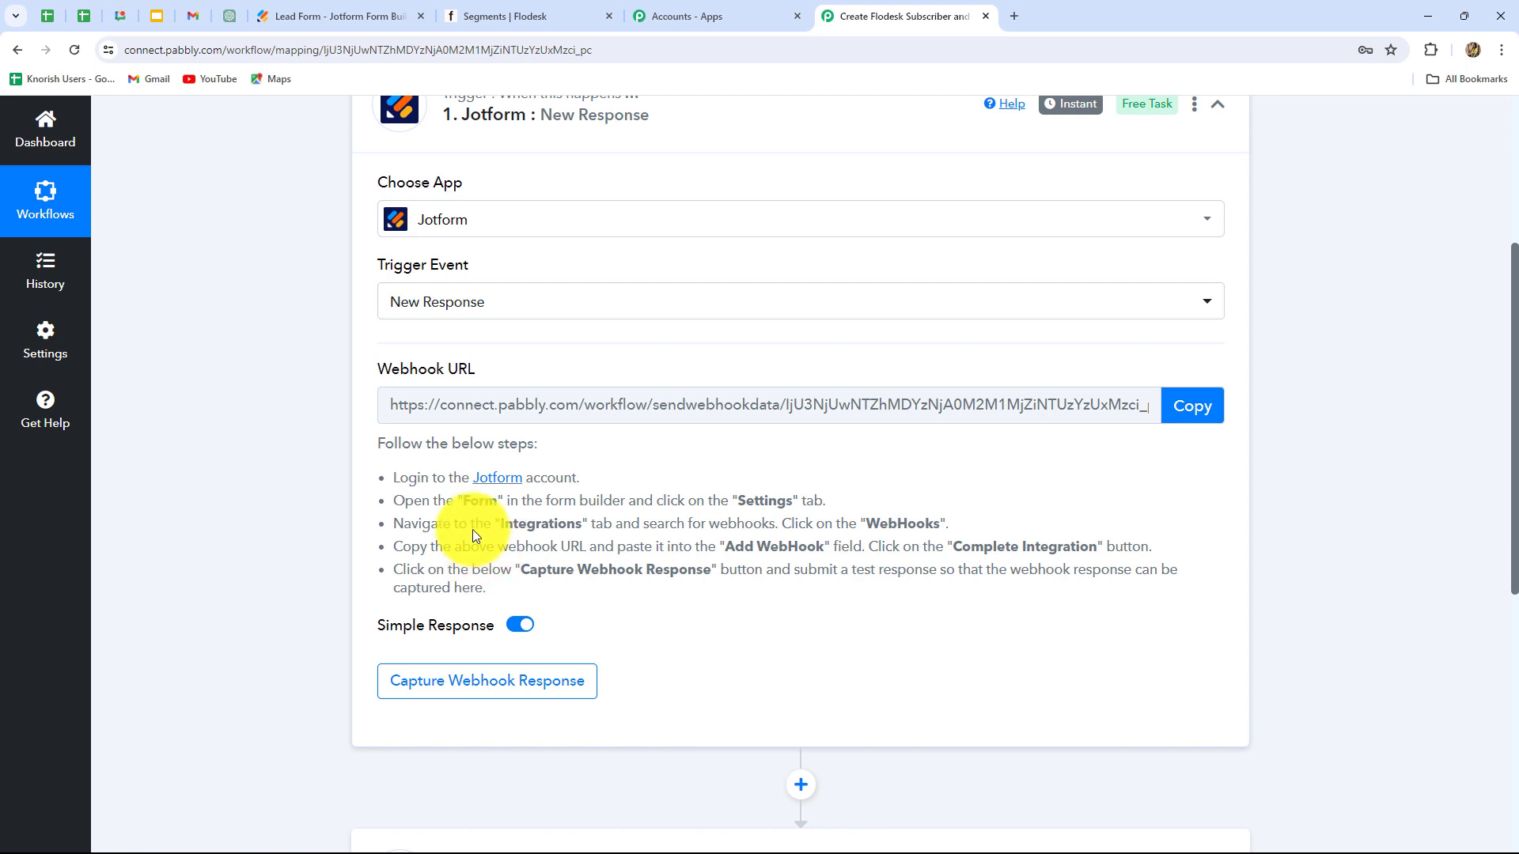
drag(399, 473, 492, 588)
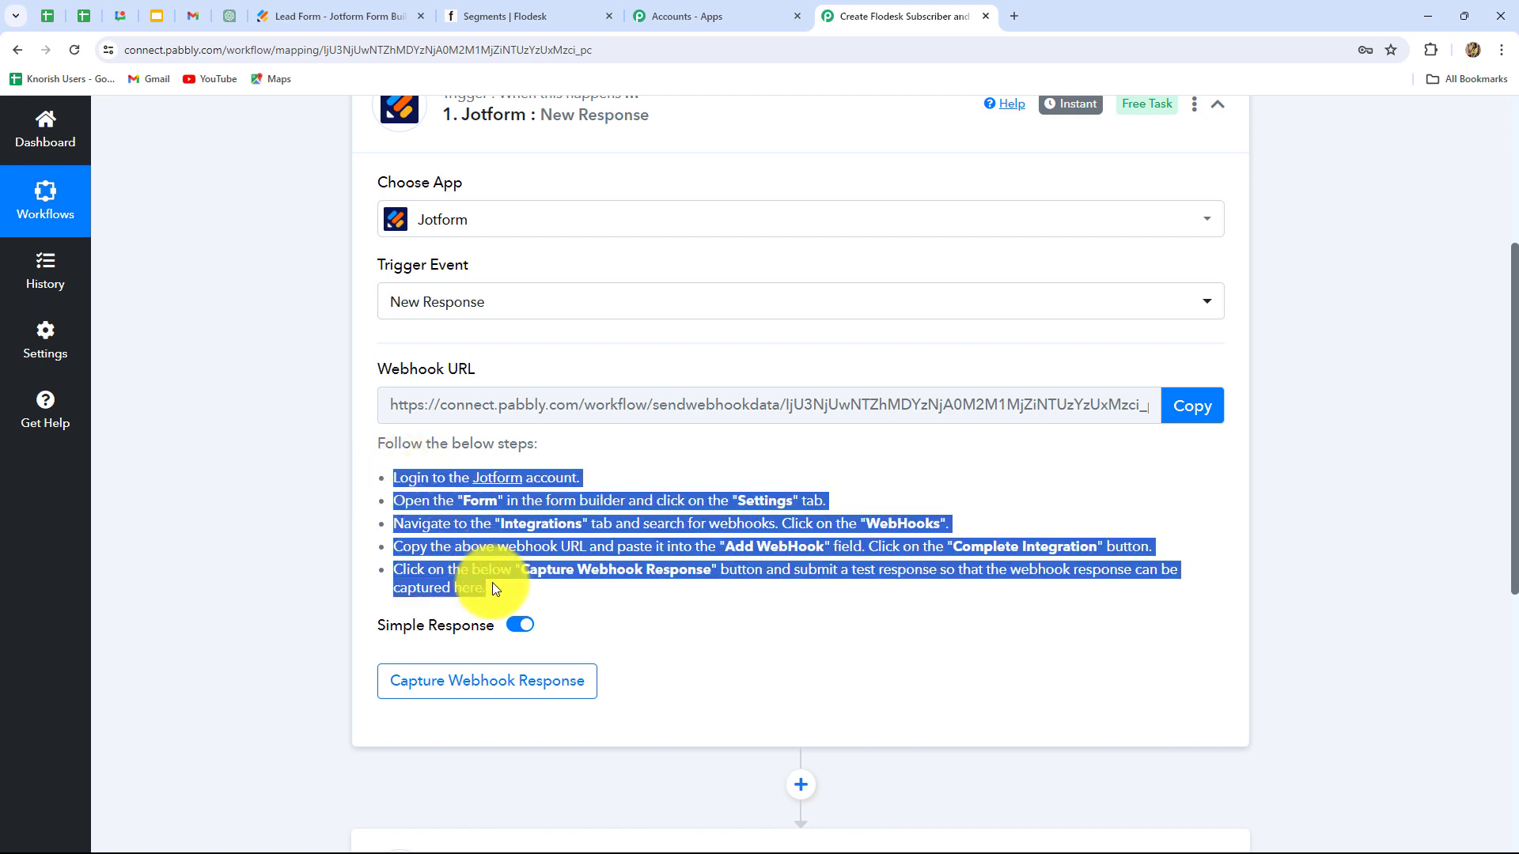
click(569, 585)
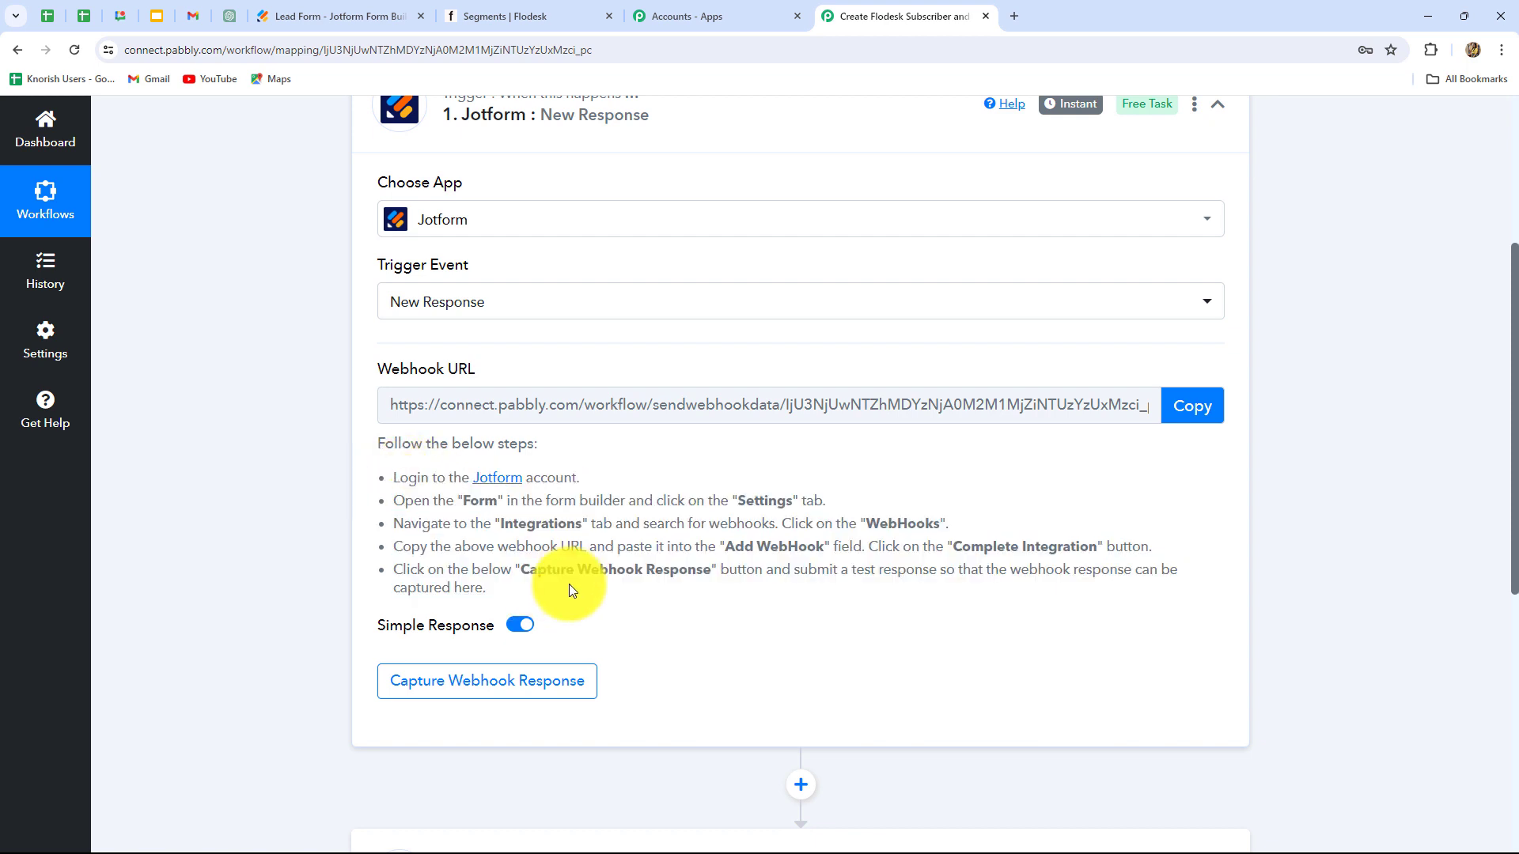
scroll(568, 584, up, 2)
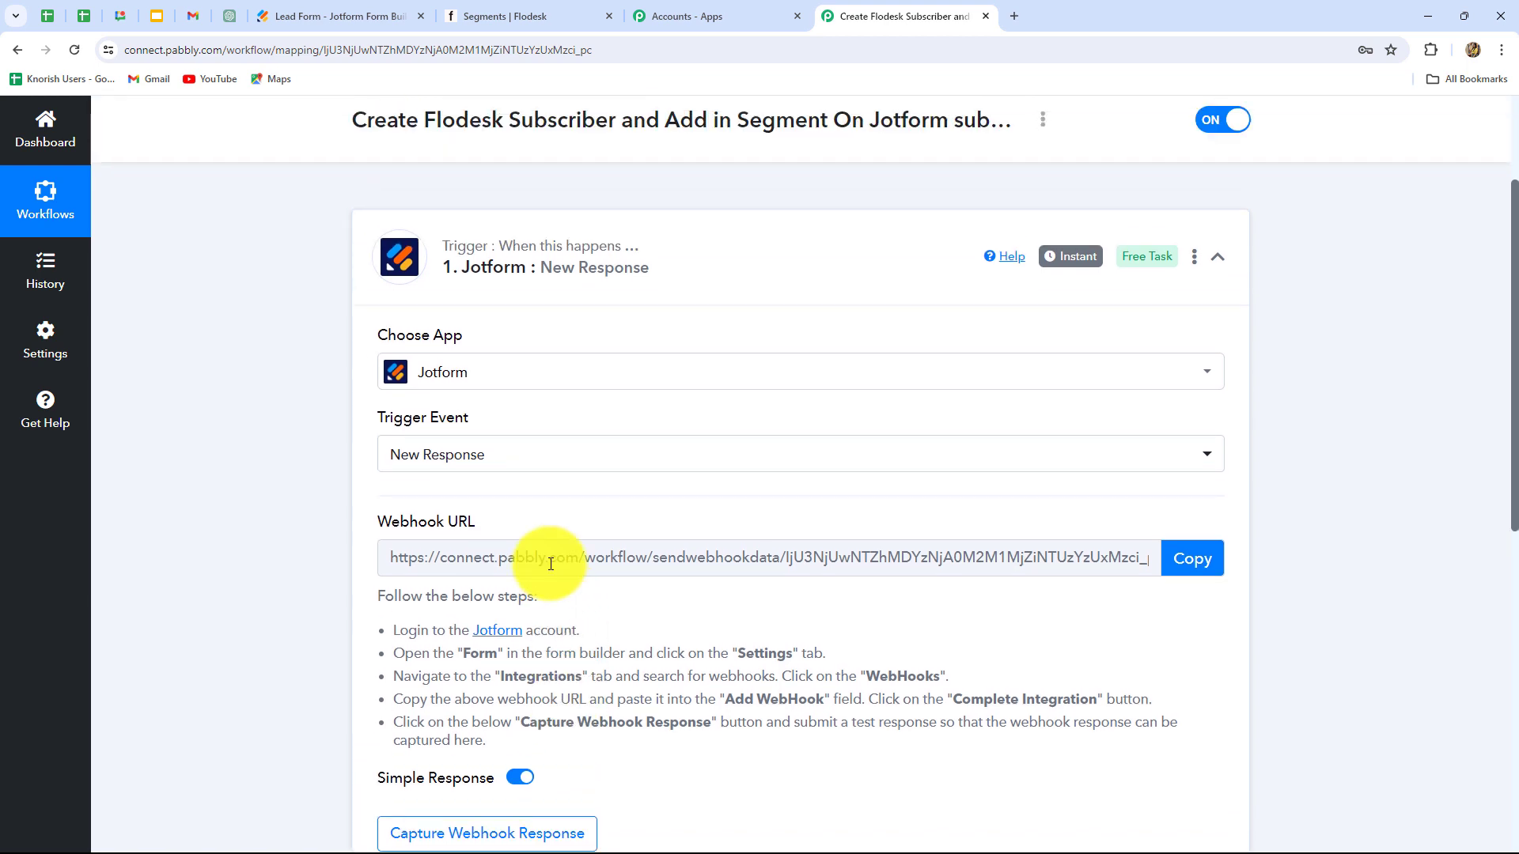
scroll(567, 600, down, 2)
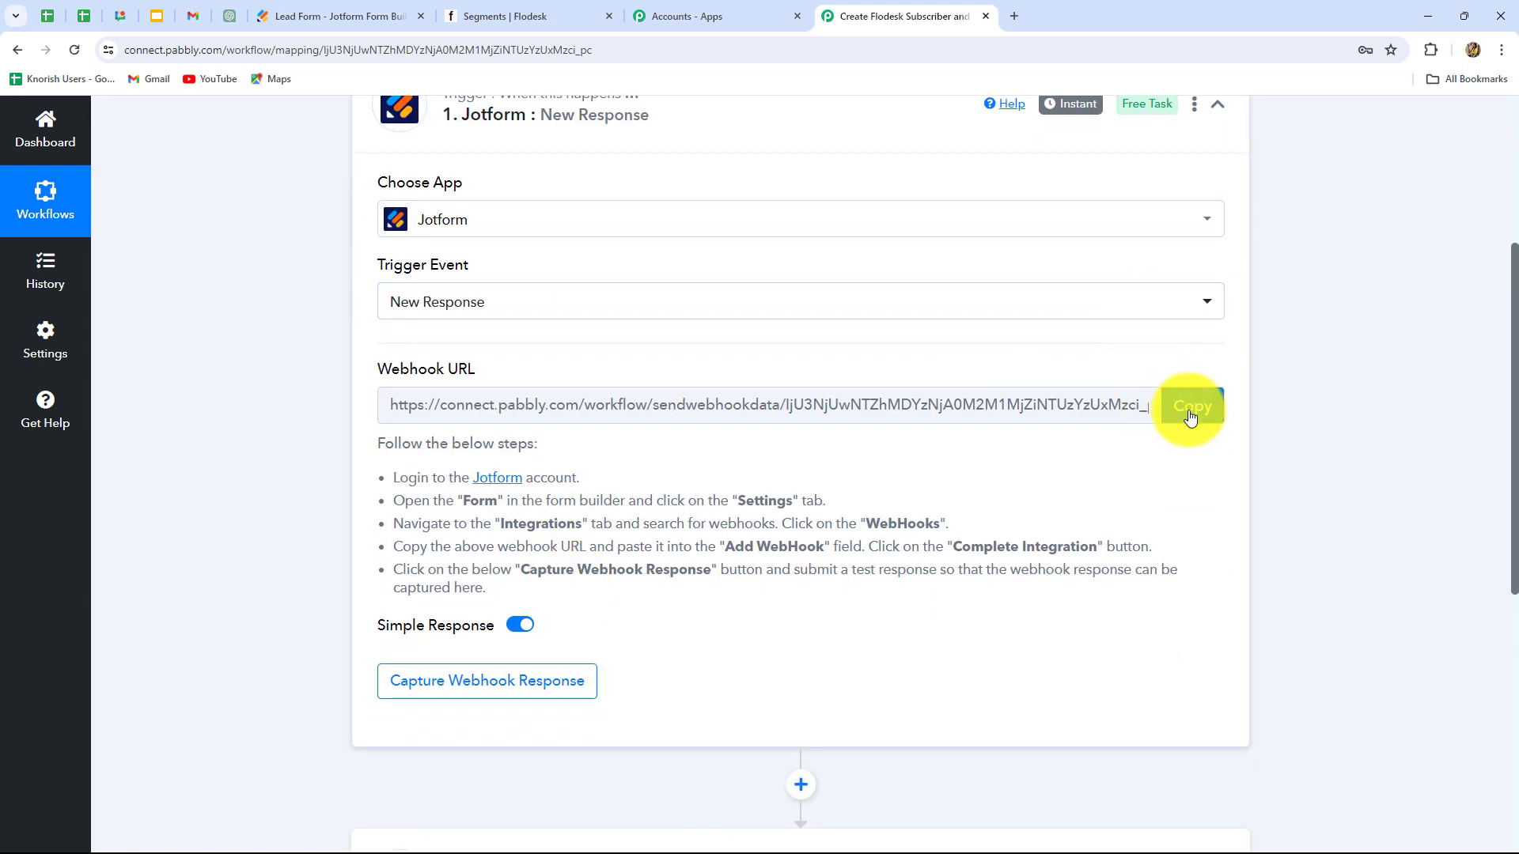
click(1192, 405)
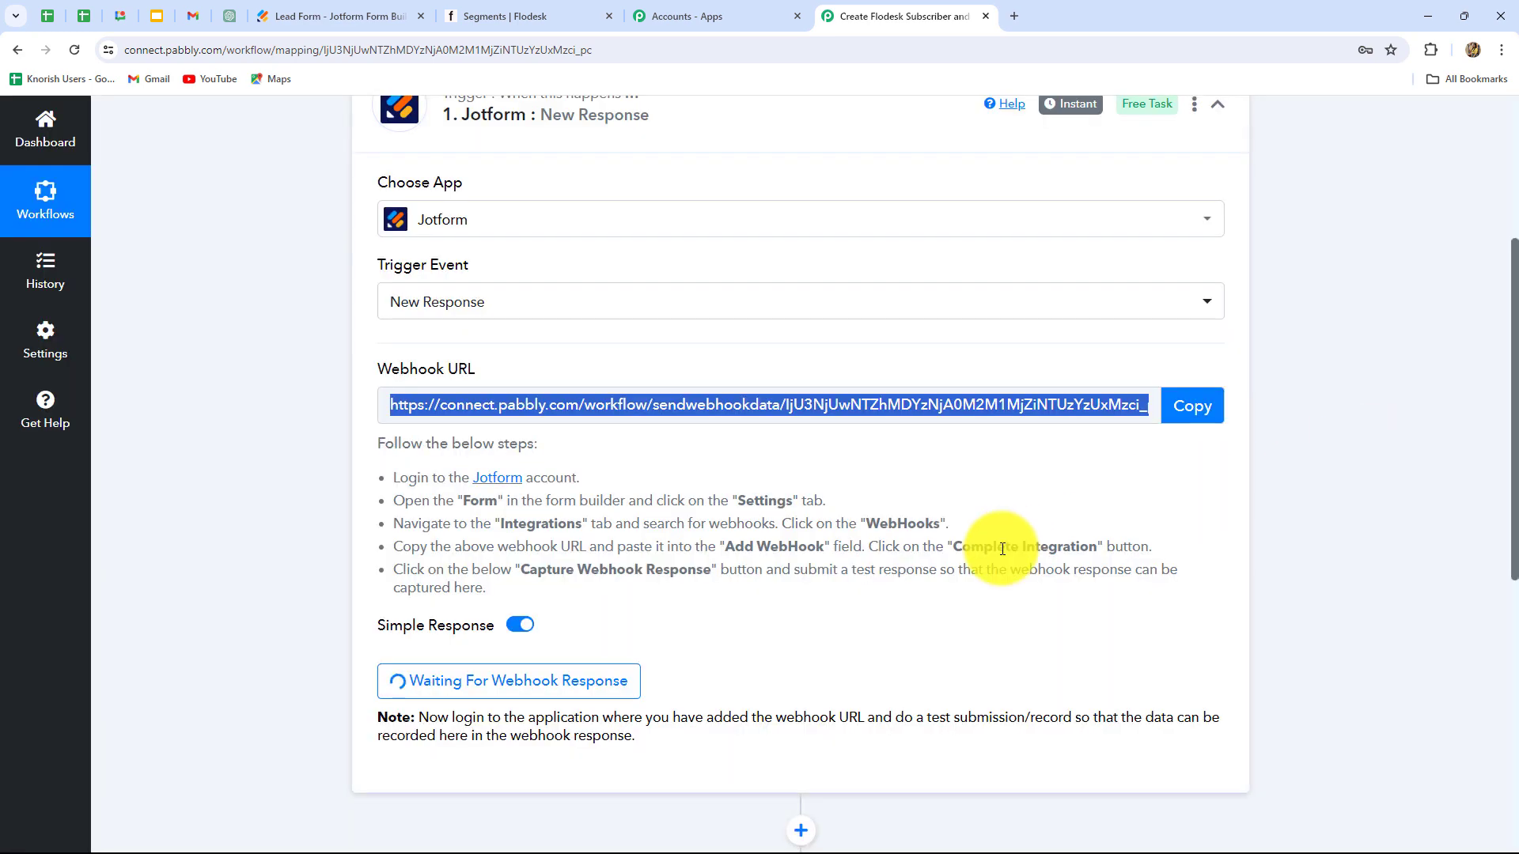
scroll(791, 498, up, 2)
scroll(124, 528, down, 3)
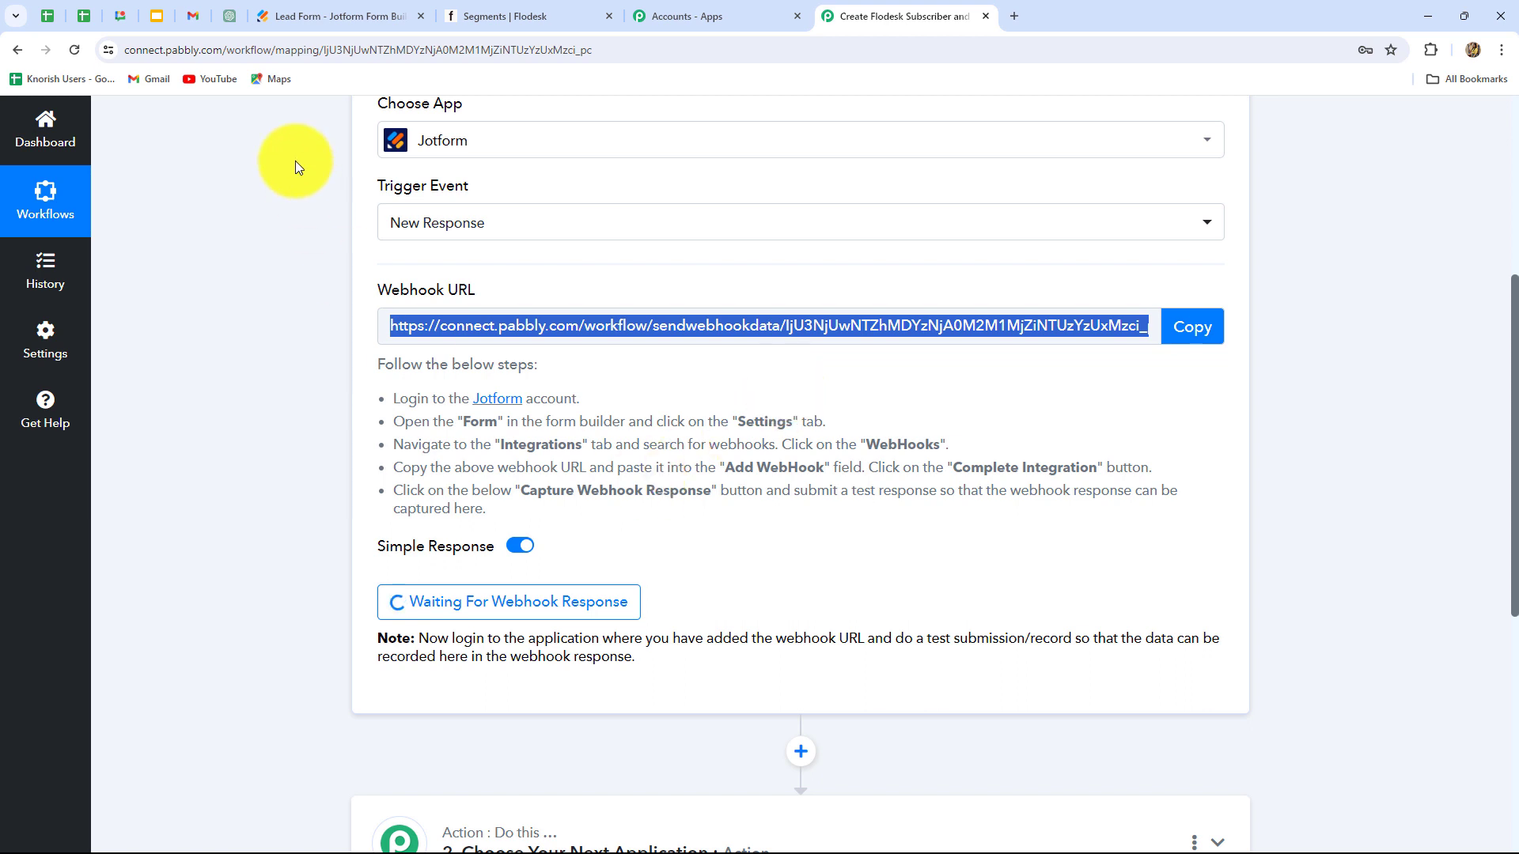
Step: In the Lead Form's Settings > Integrations, search 'we' and open the WebHooks integration
click(299, 13)
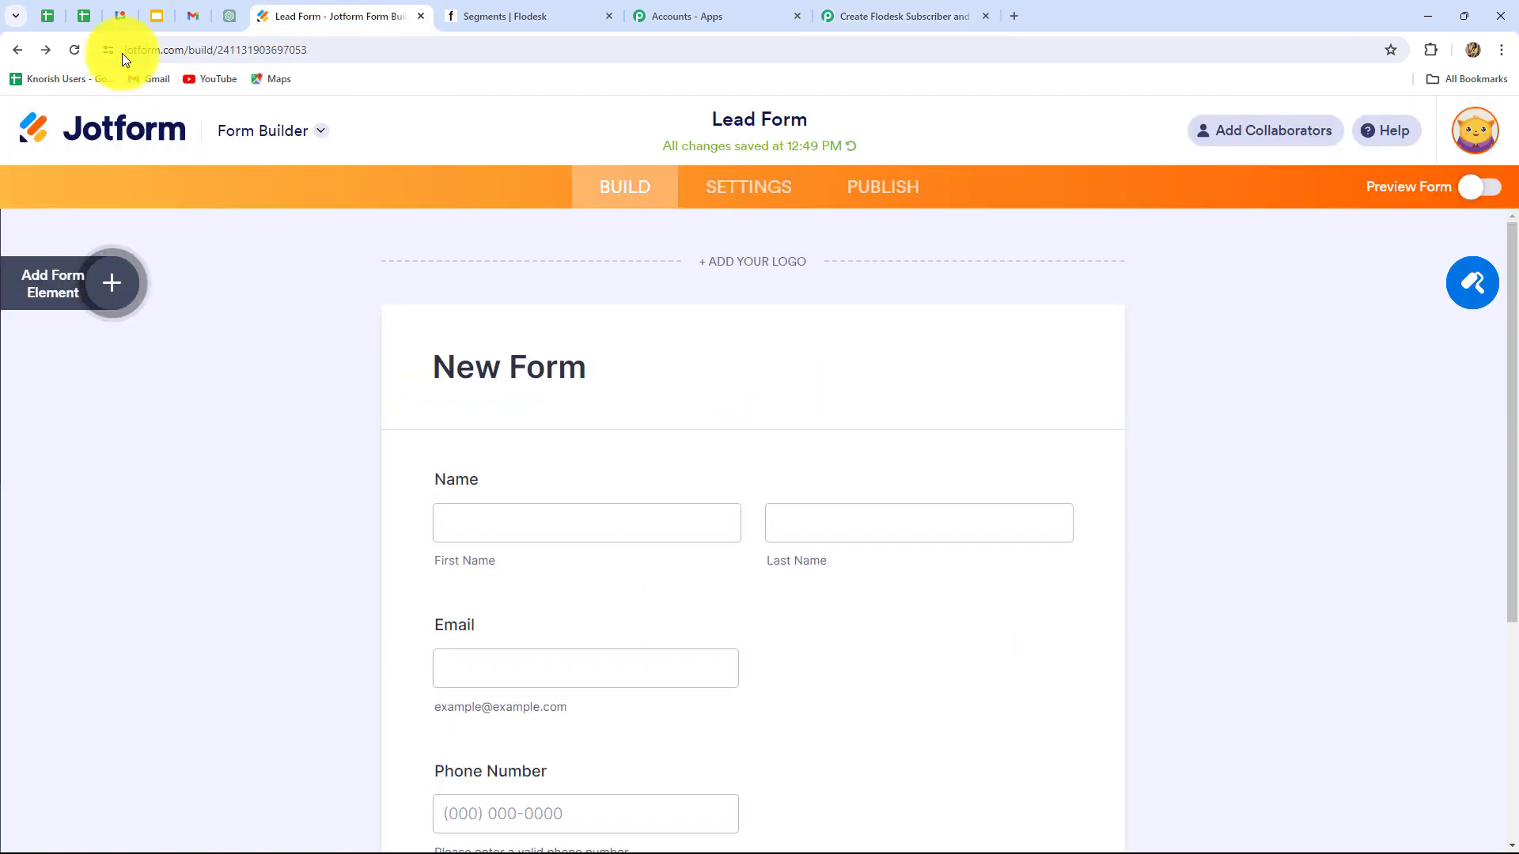
scroll(259, 367, down, 5)
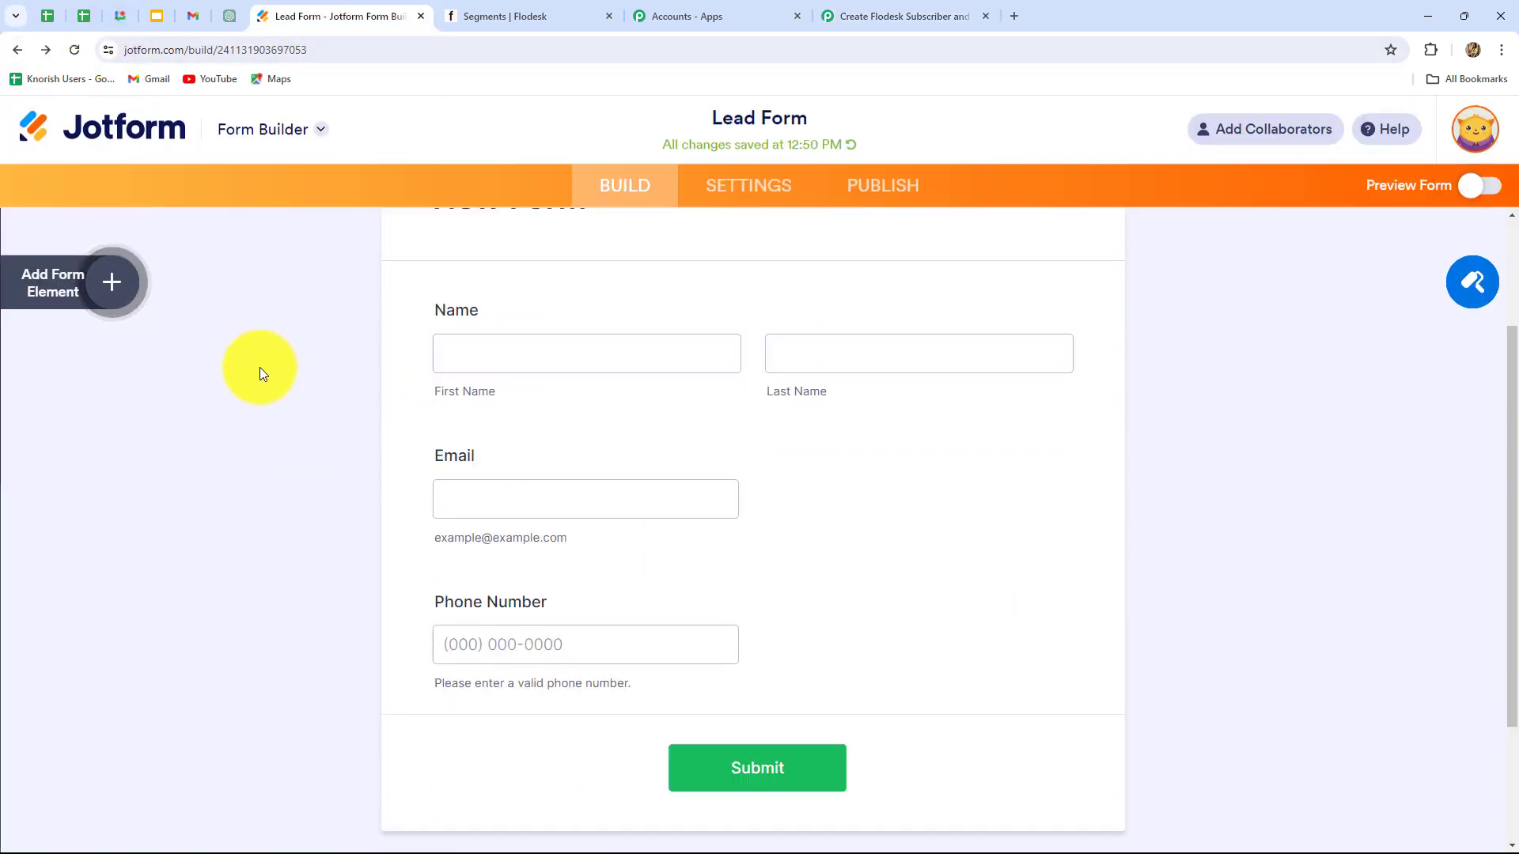
scroll(260, 367, up, 4)
scroll(1003, 524, up, 1)
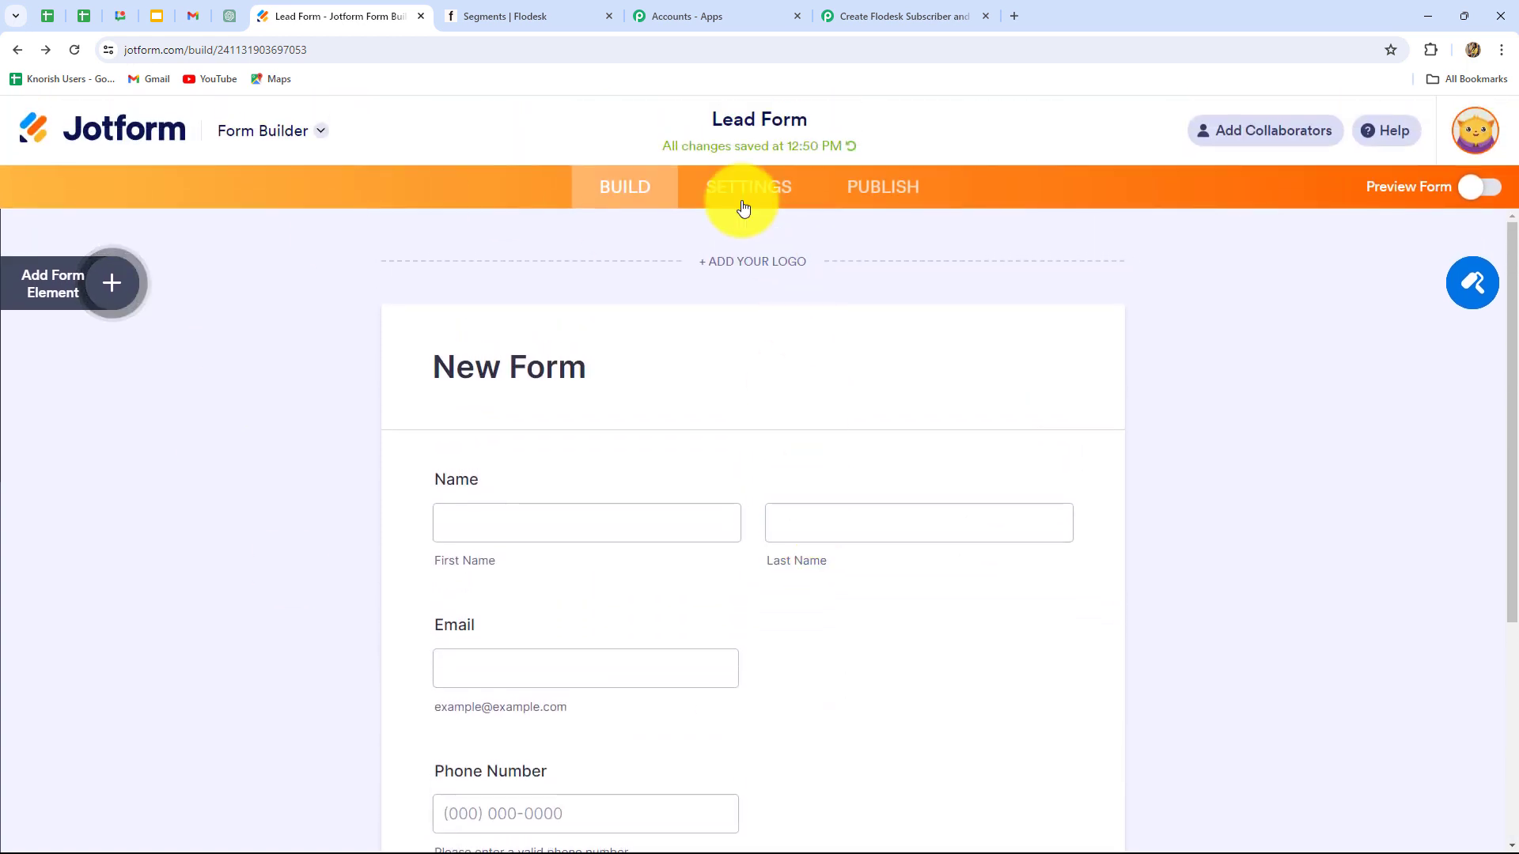
click(773, 198)
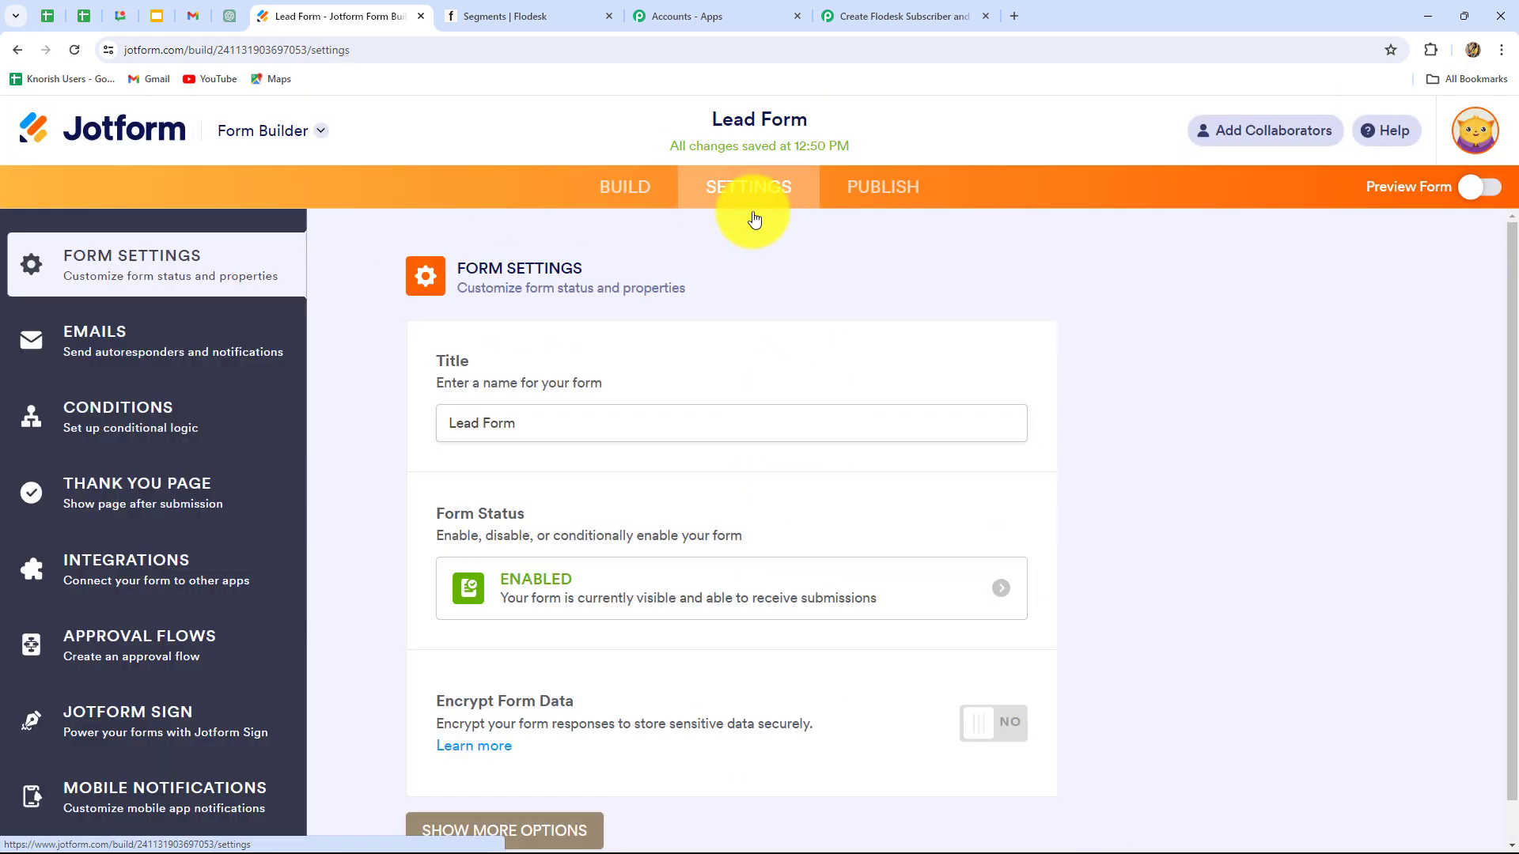
click(169, 566)
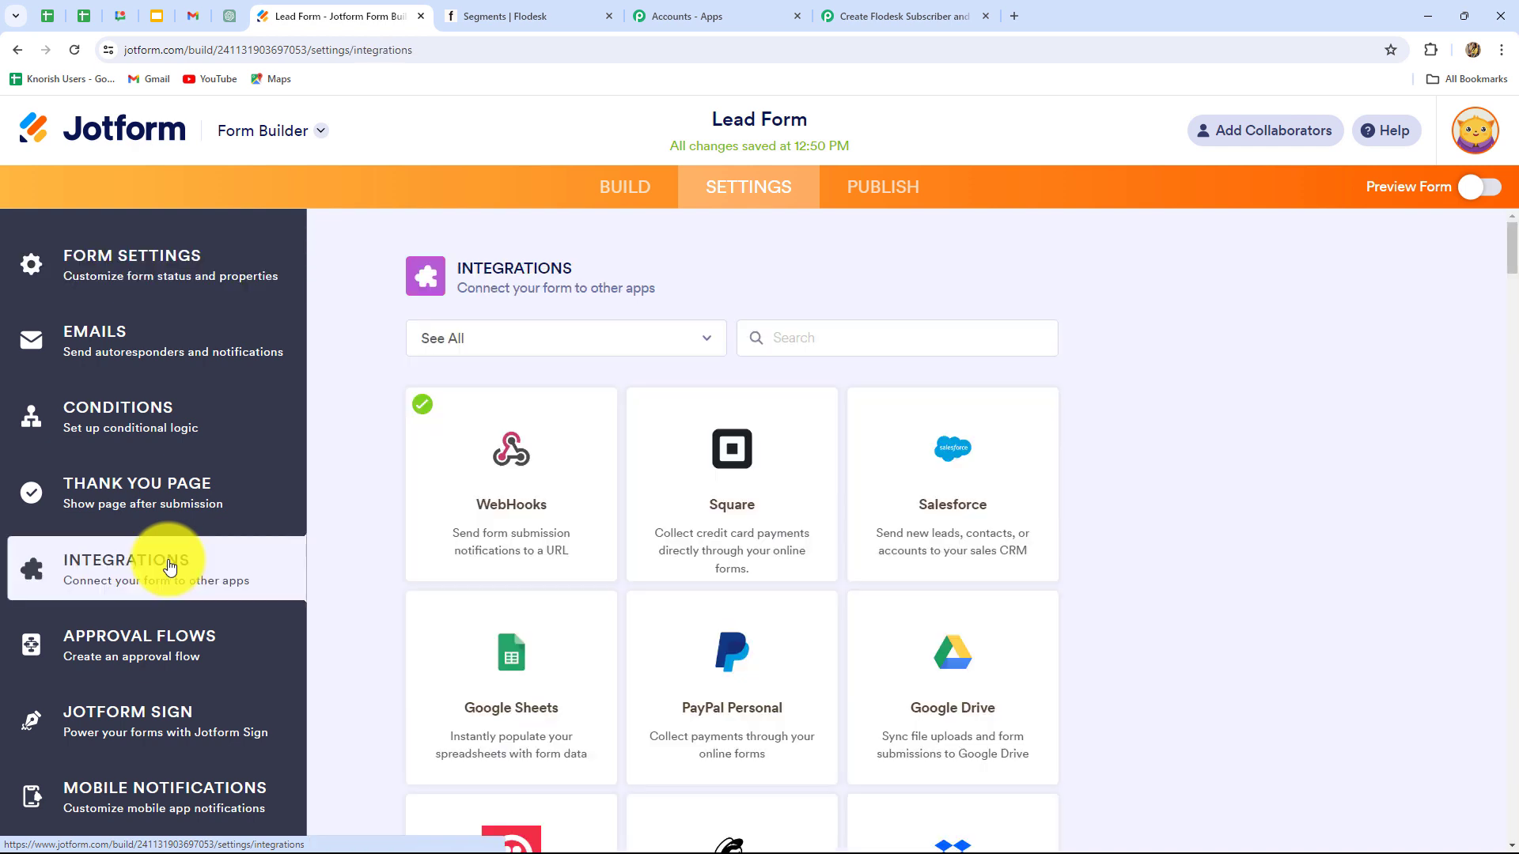
click(783, 339)
text(we)
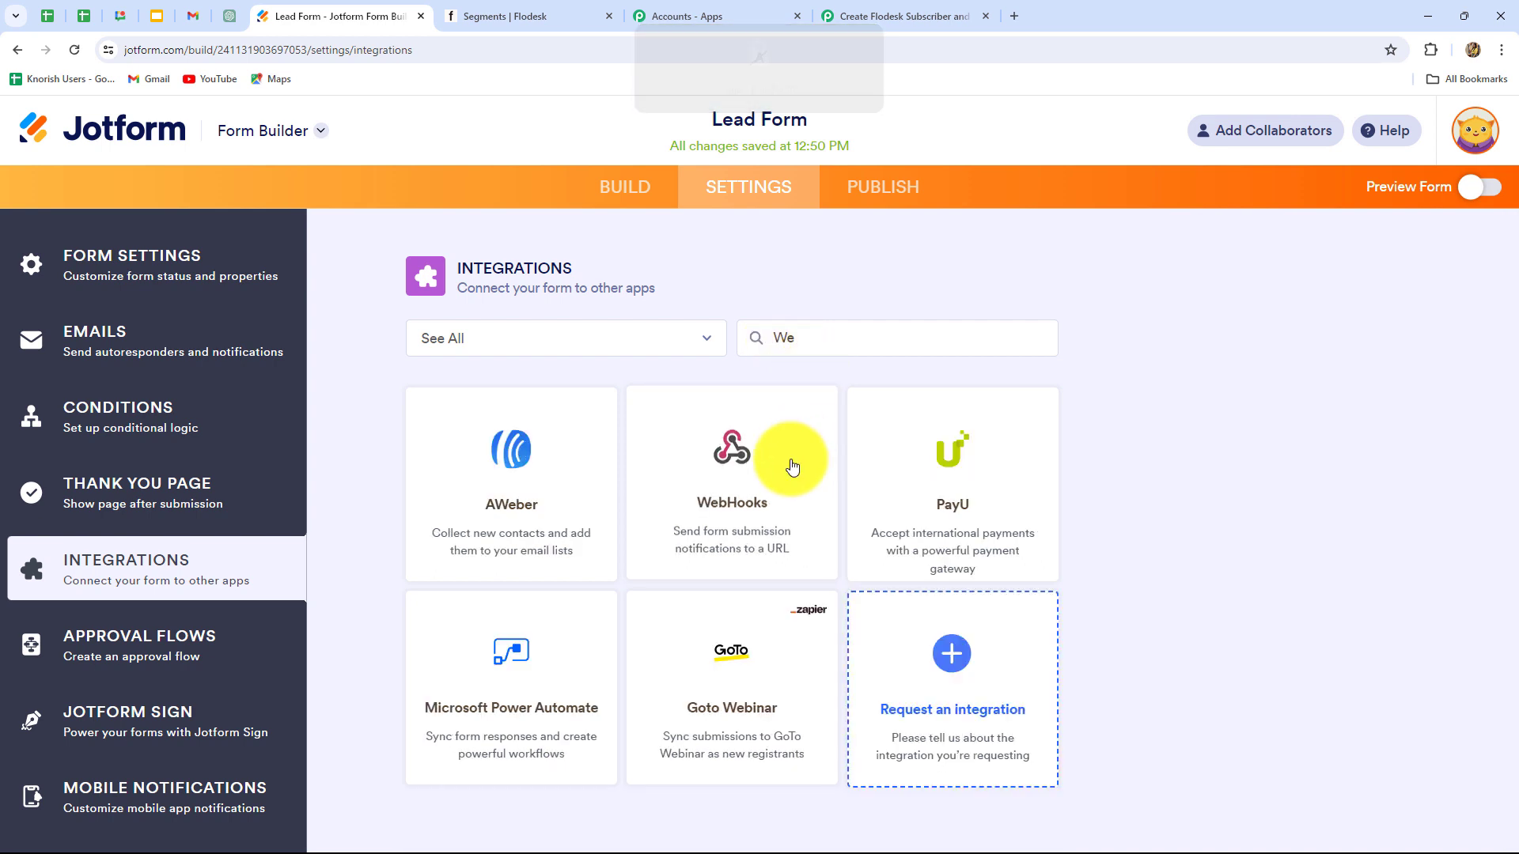
click(791, 465)
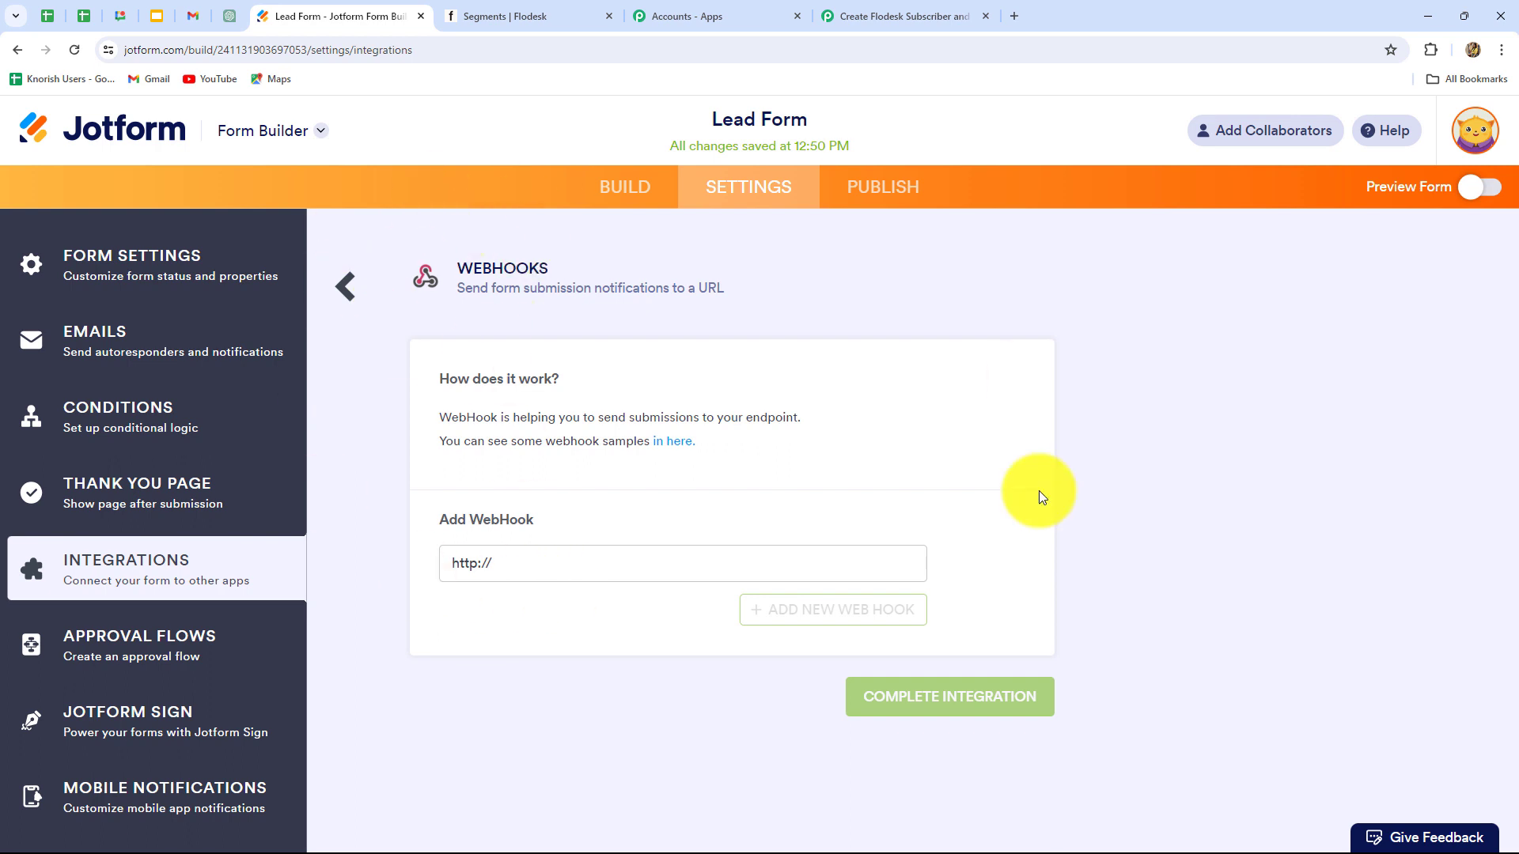
drag(491, 563, 425, 545)
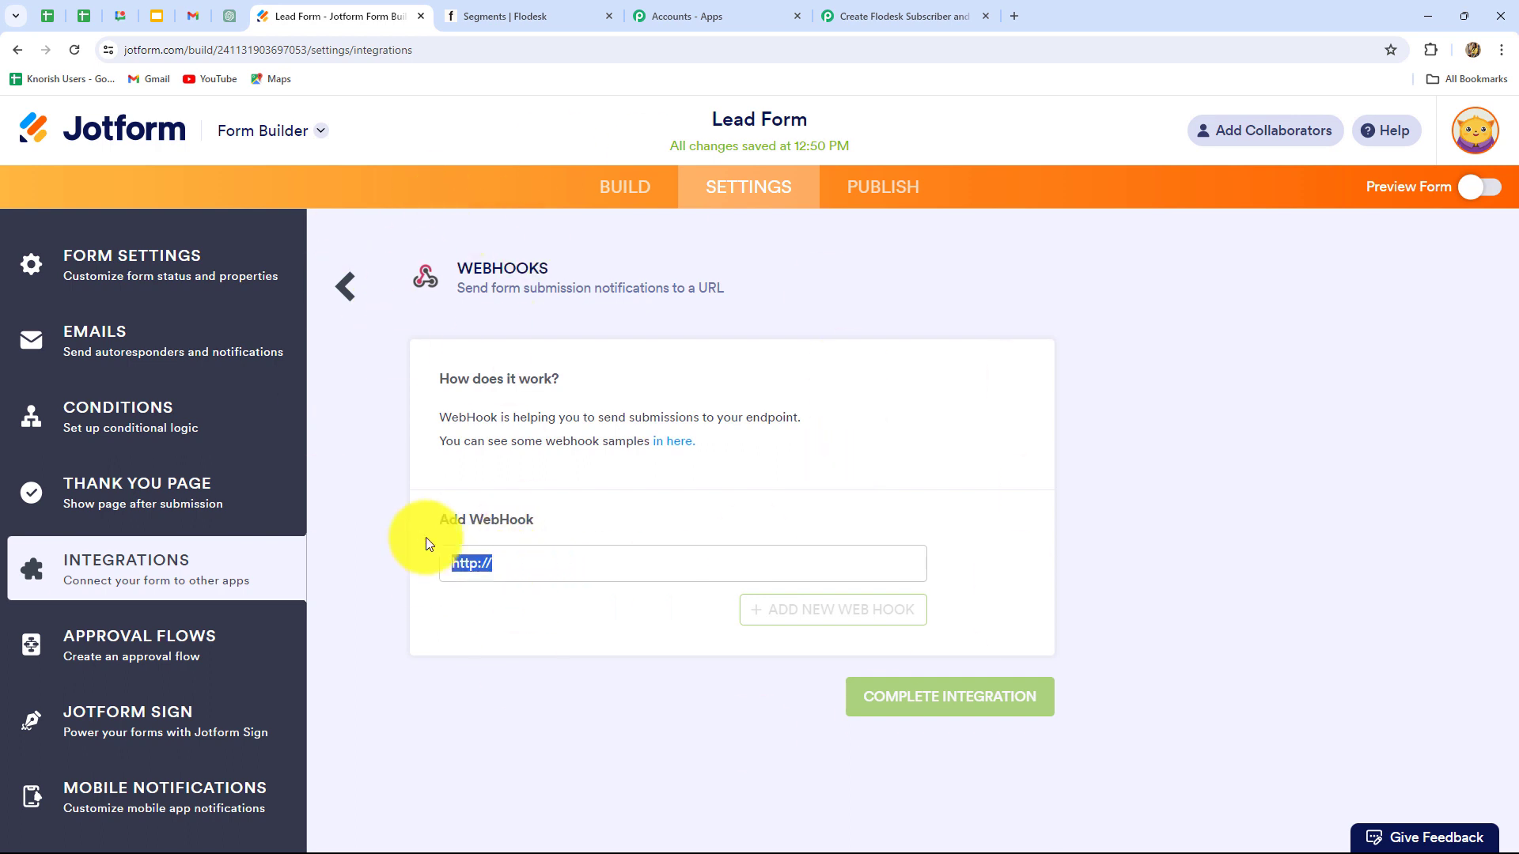
key(BackSpace)
key(ctrl+v)
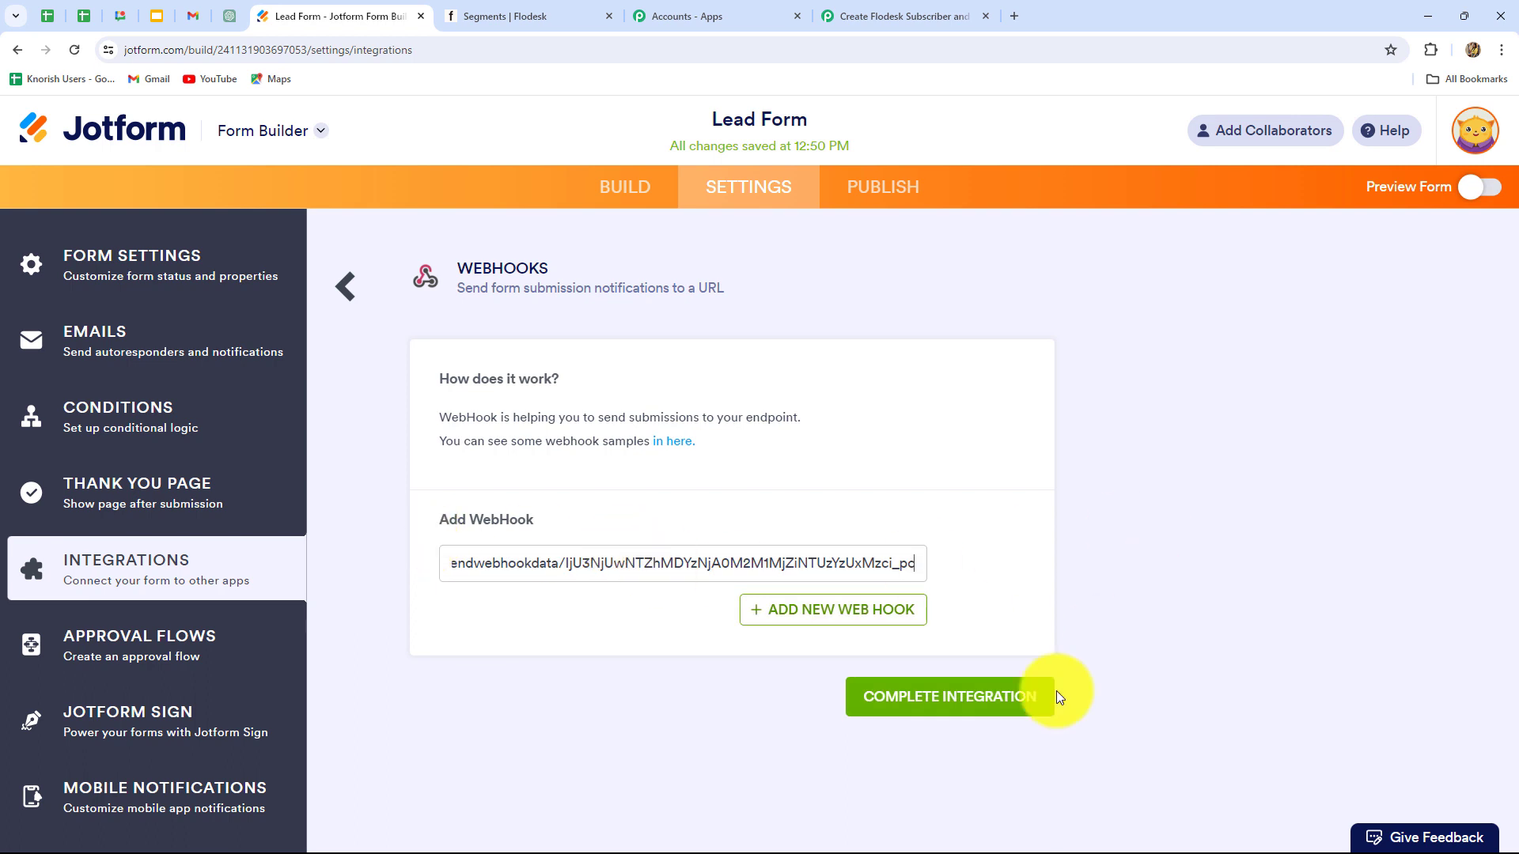
click(932, 705)
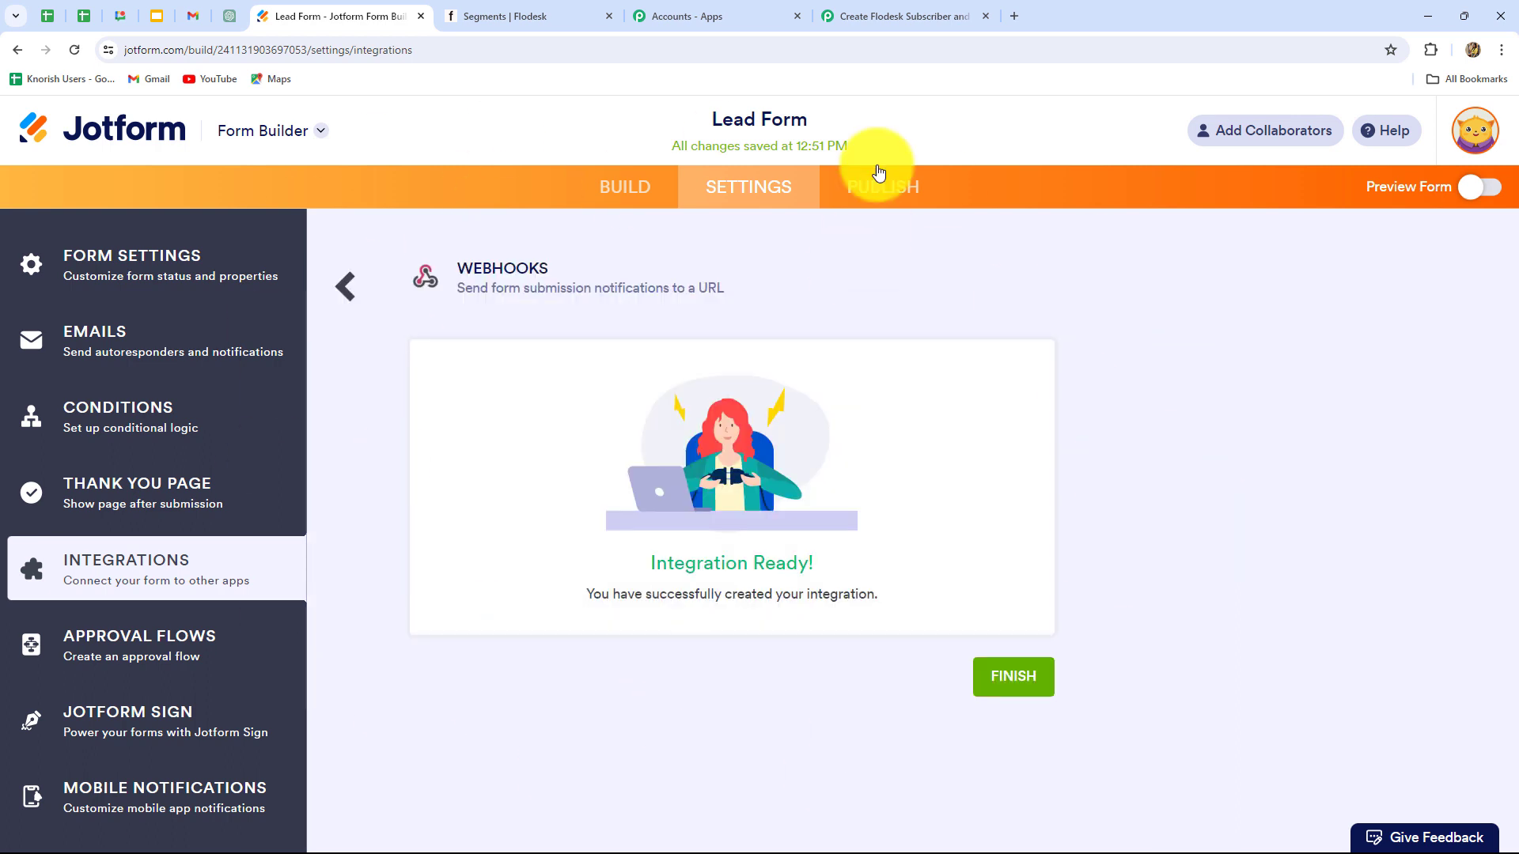
click(889, 11)
scroll(592, 638, down, 2)
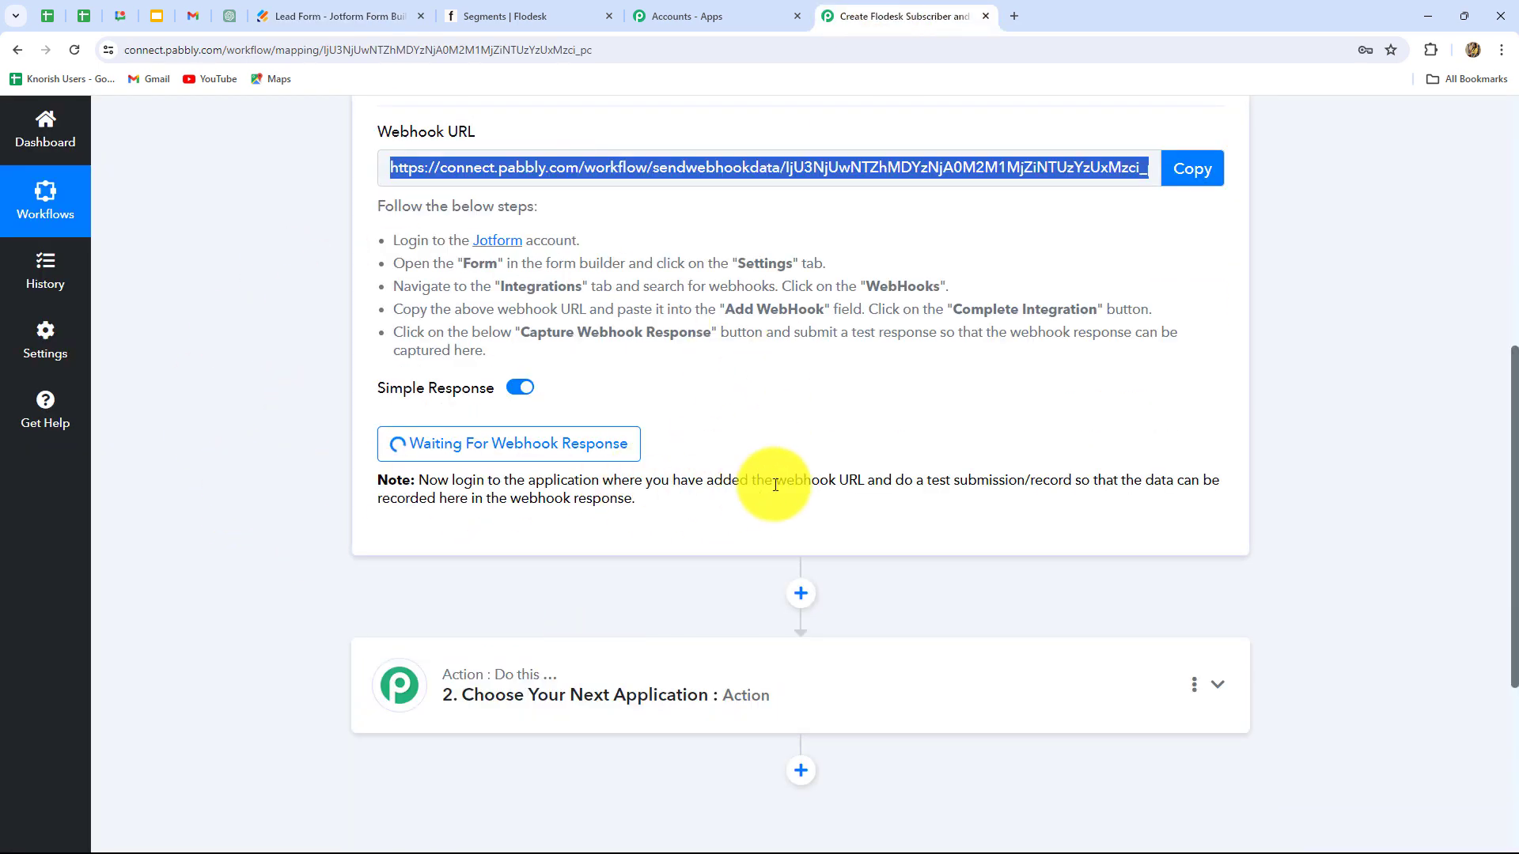
Step: Copy the Lead Form's direct link from PUBLISH and paste it into a new browser tab
drag(526, 480, 1255, 506)
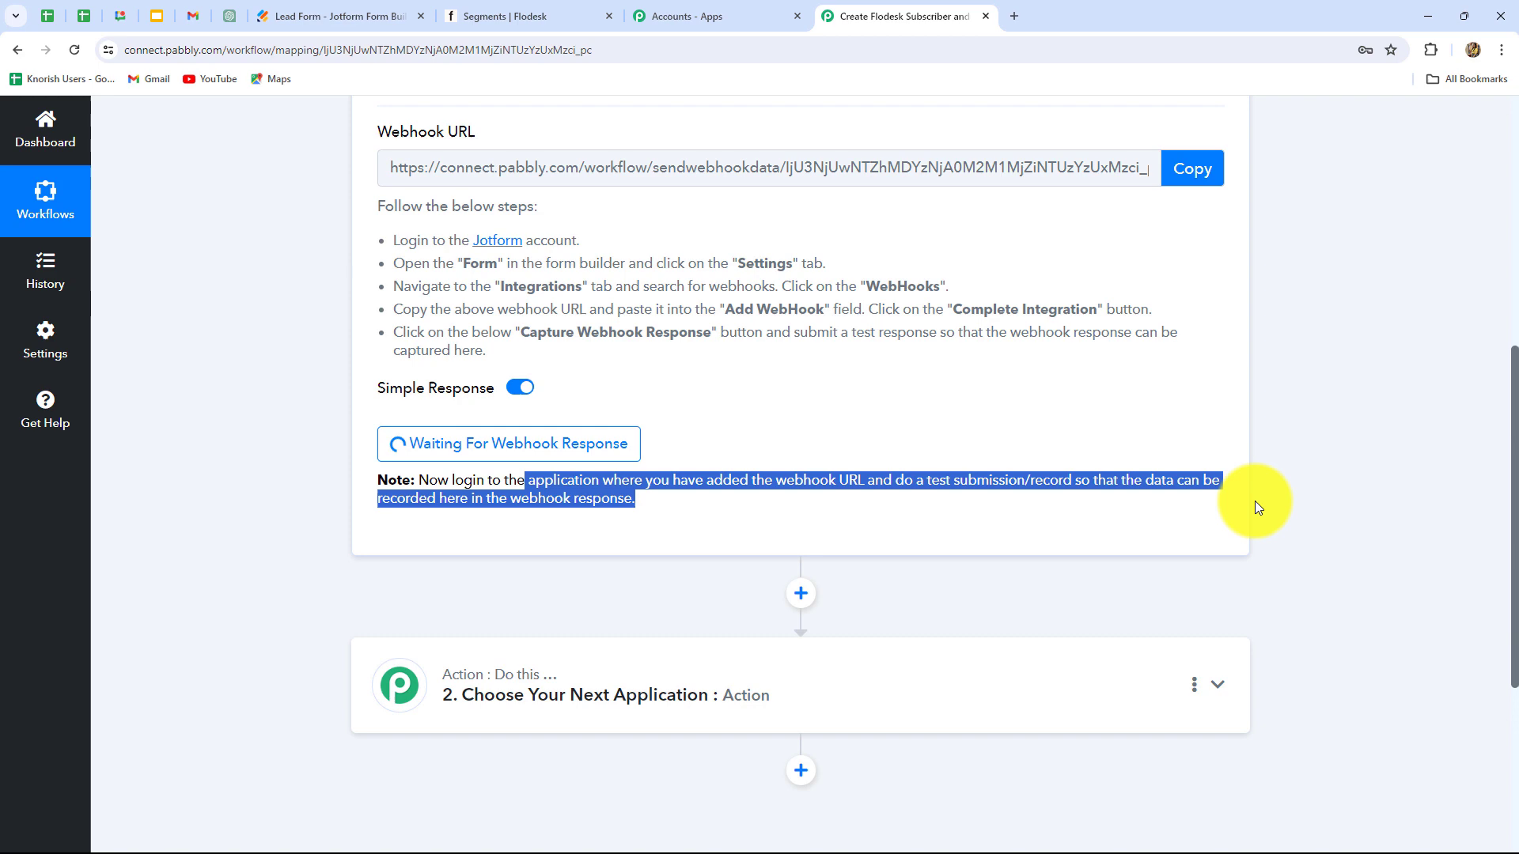
click(828, 514)
scroll(827, 514, up, 1)
scroll(827, 514, up, 1)
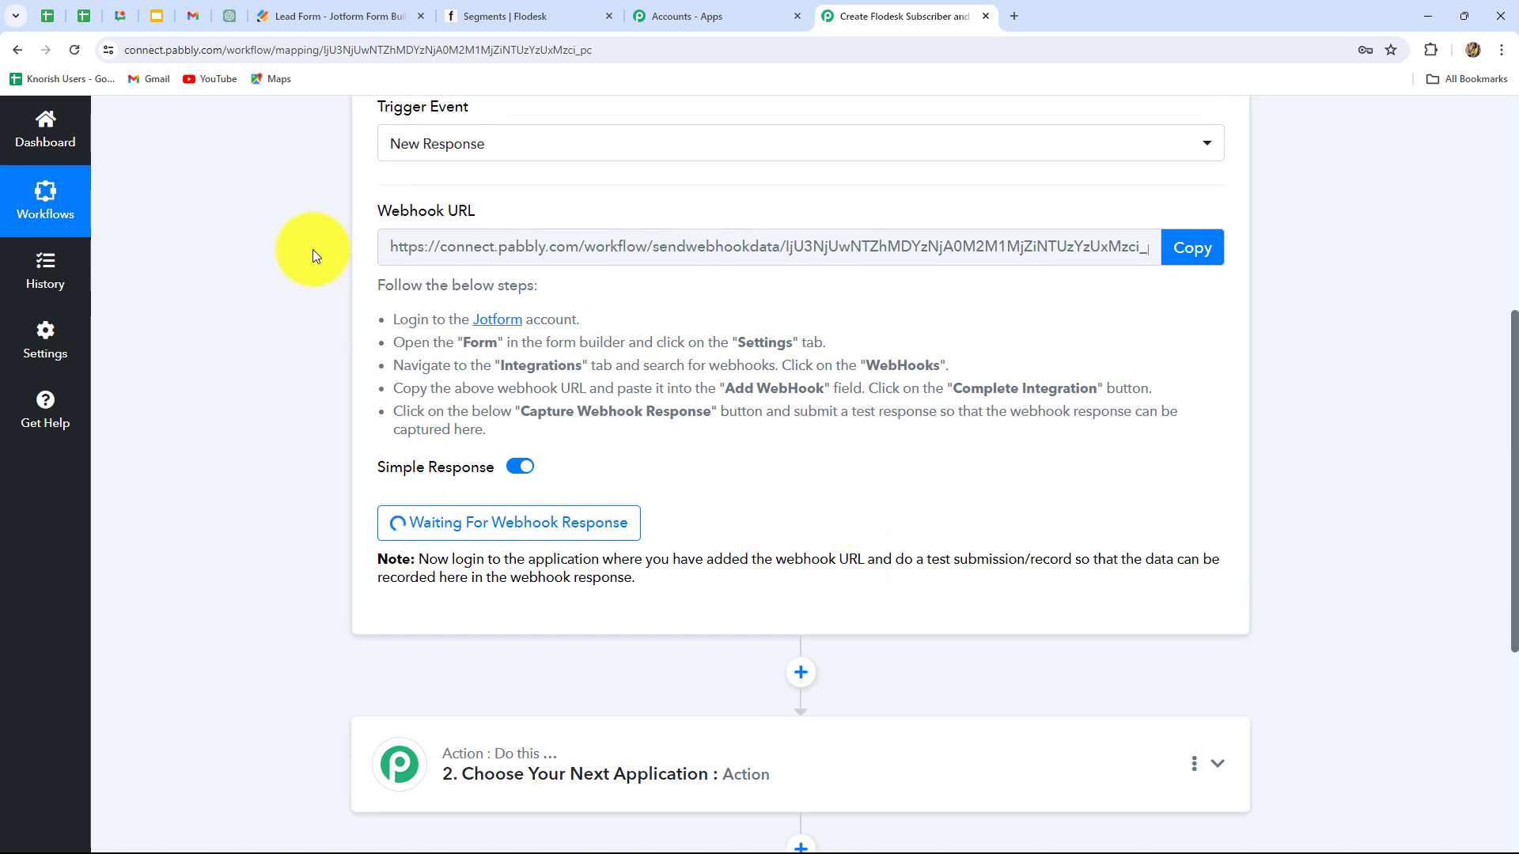
click(358, 13)
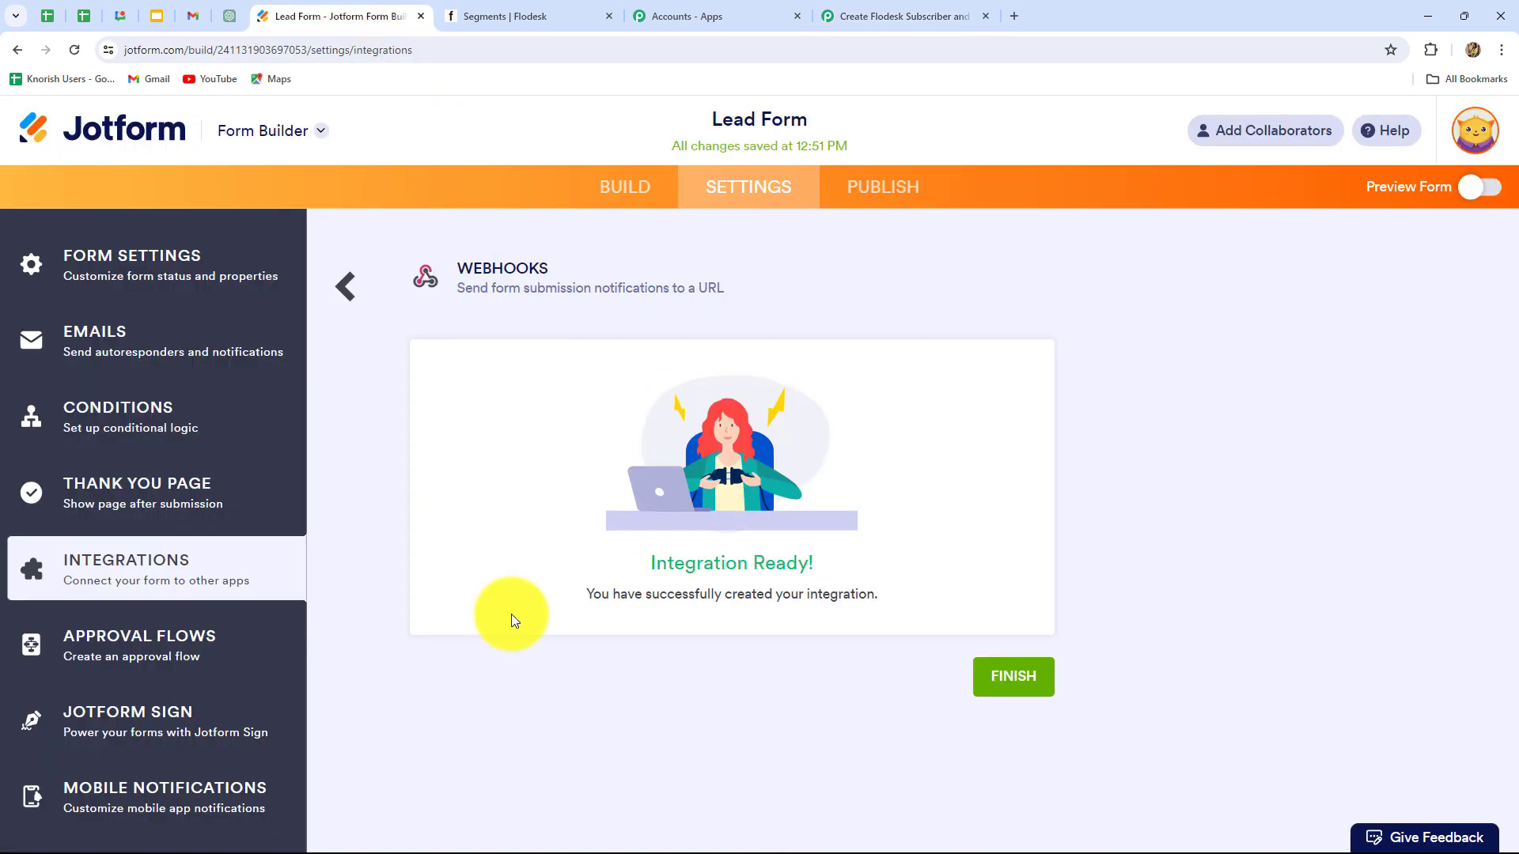
click(874, 198)
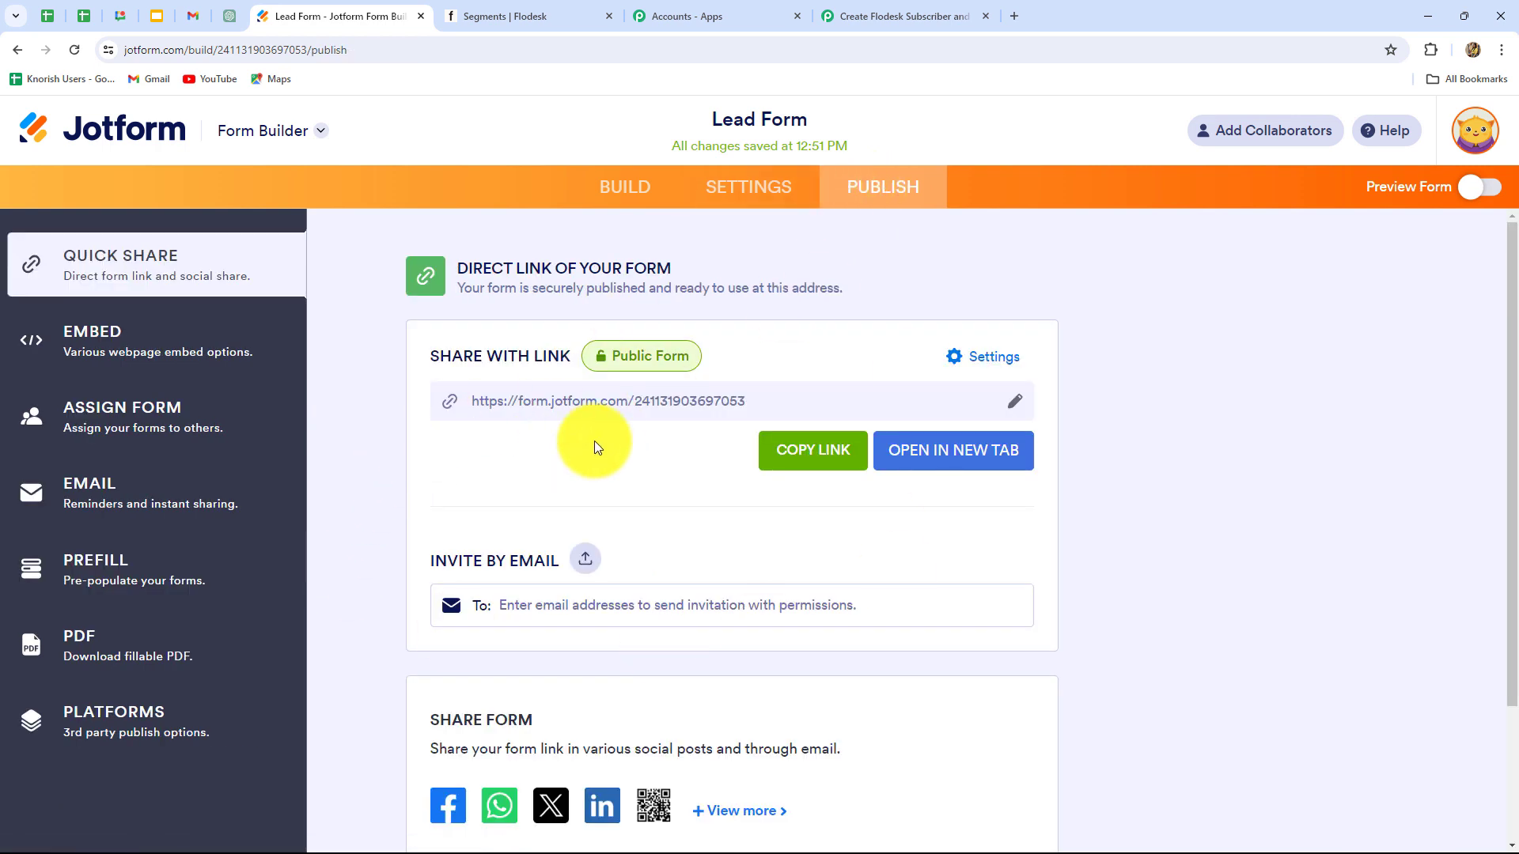
click(819, 460)
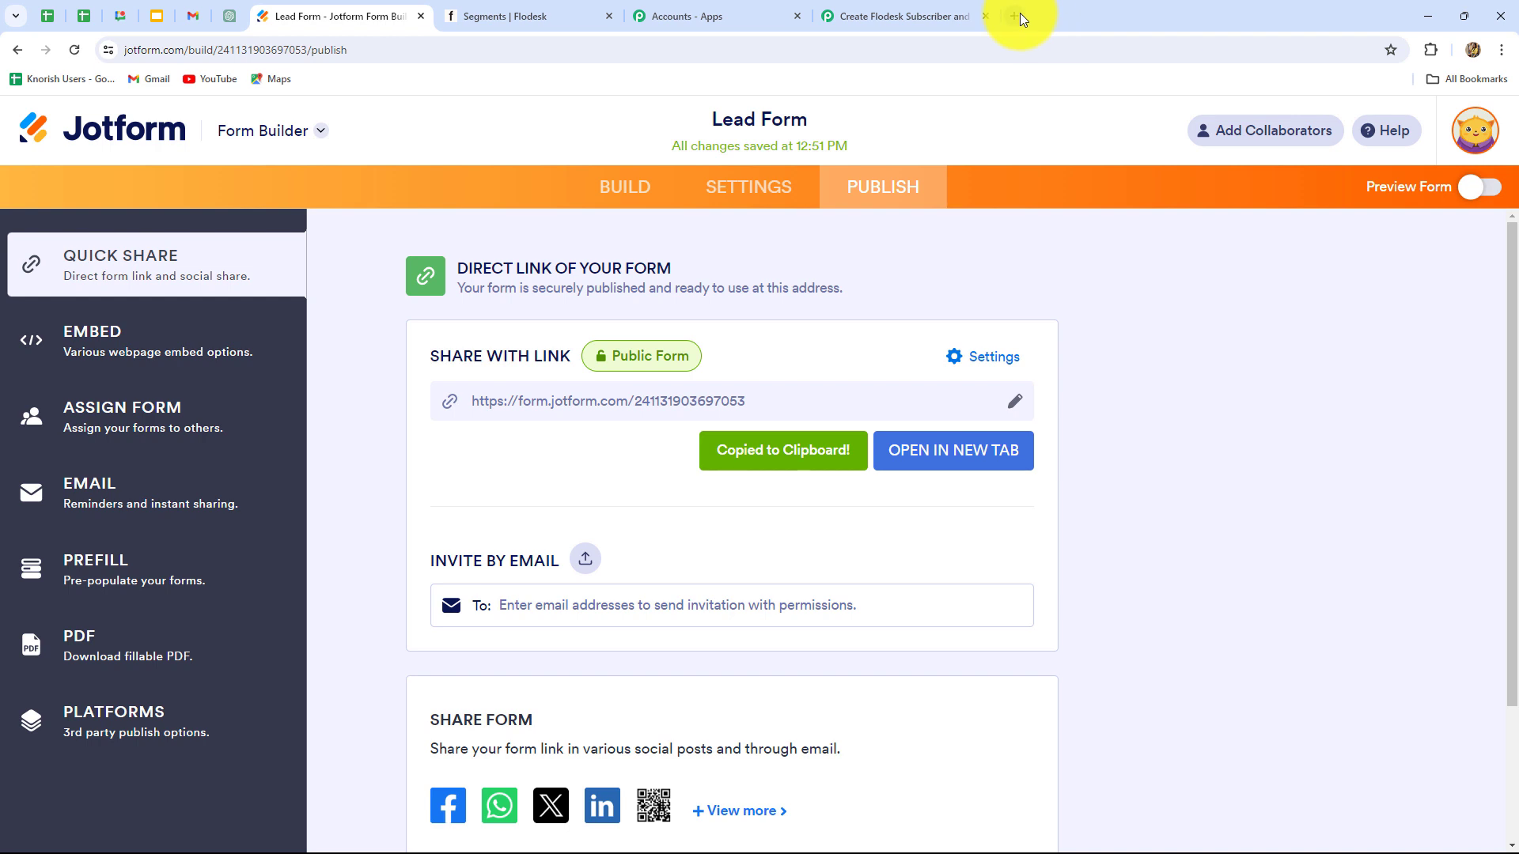
click(1015, 14)
key(ctrl+v)
Step: Load the live Lead Form and enter the dummy lead's first and last name
key(Return)
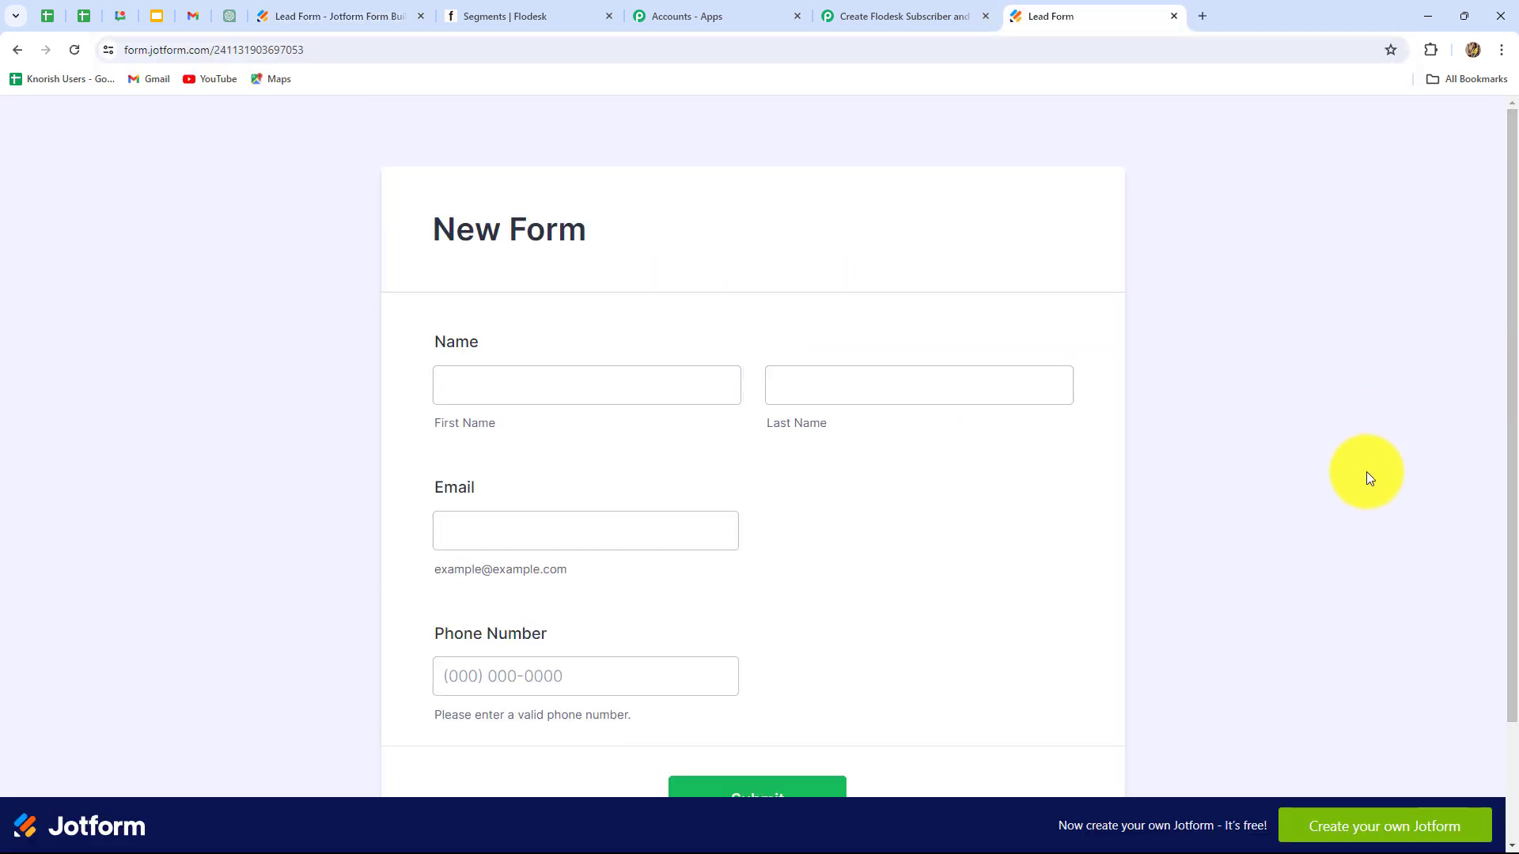
scroll(1366, 471, down, 2)
scroll(1369, 477, up, 2)
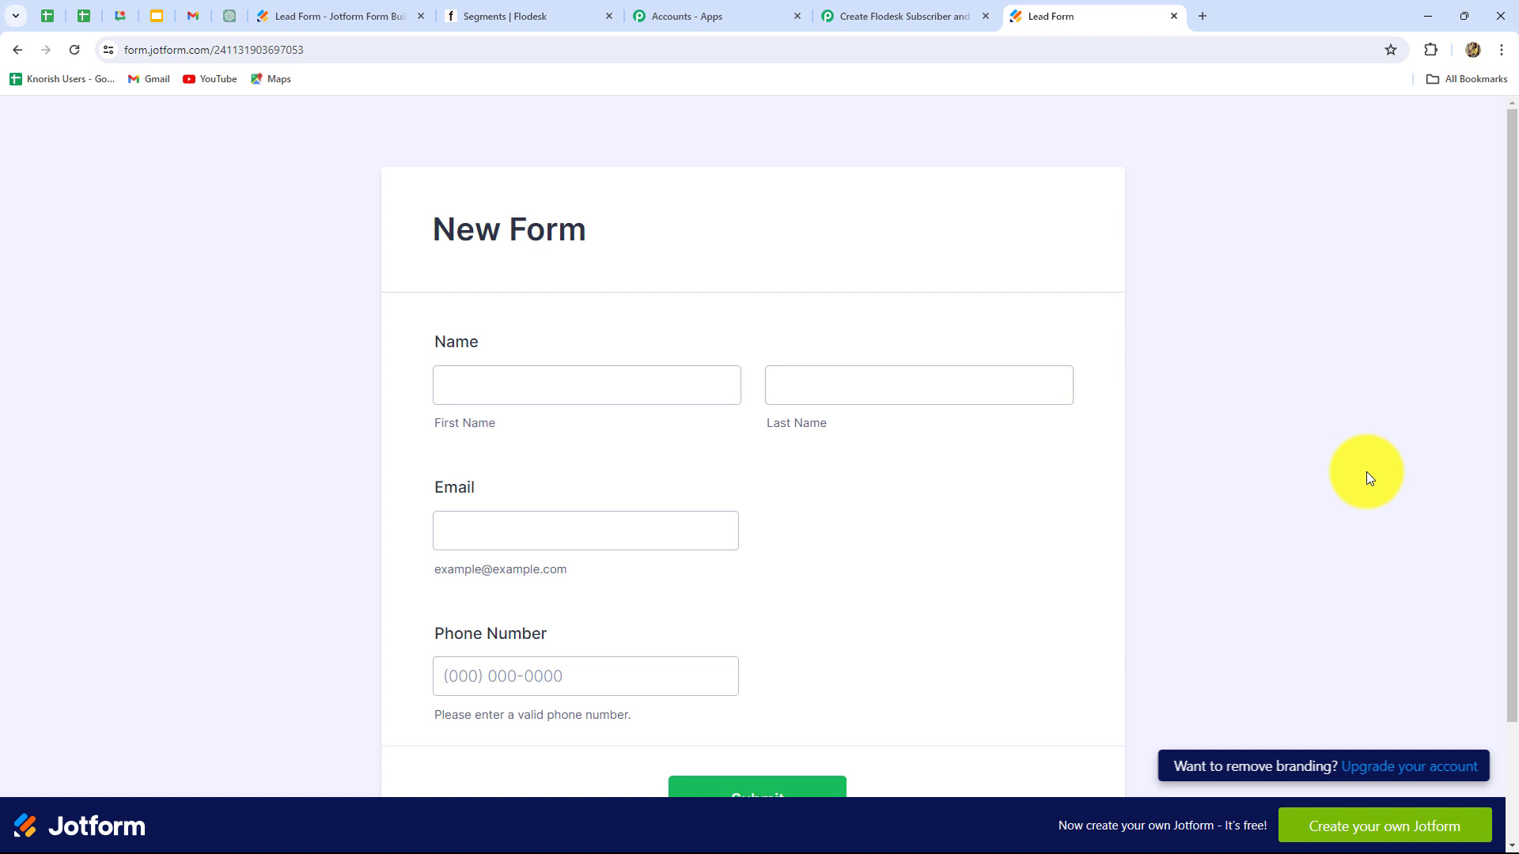
scroll(1369, 477, down, 2)
click(539, 244)
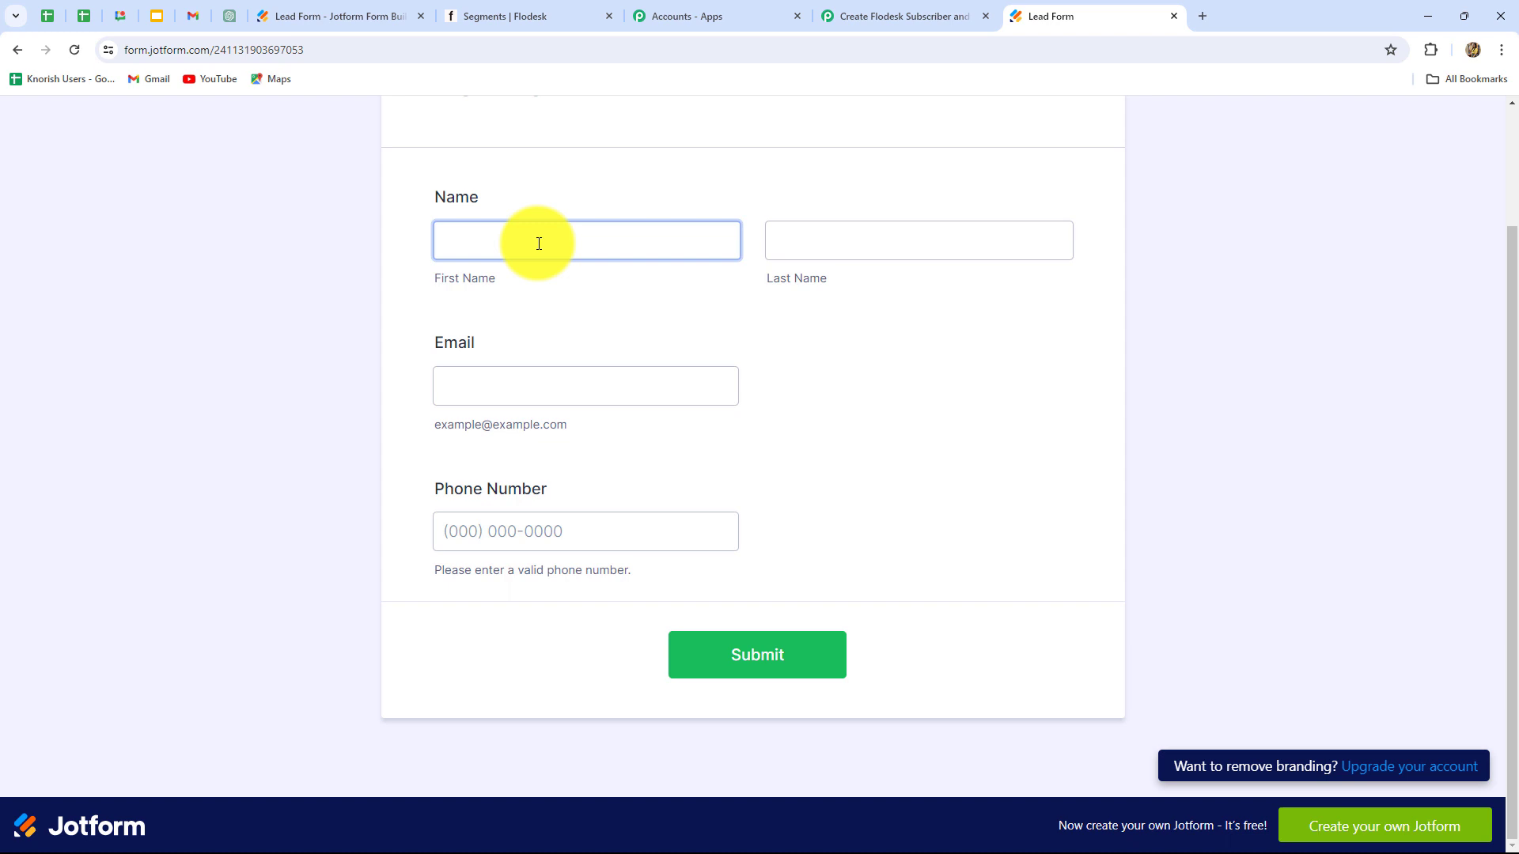
click(539, 244)
text(Dummy)
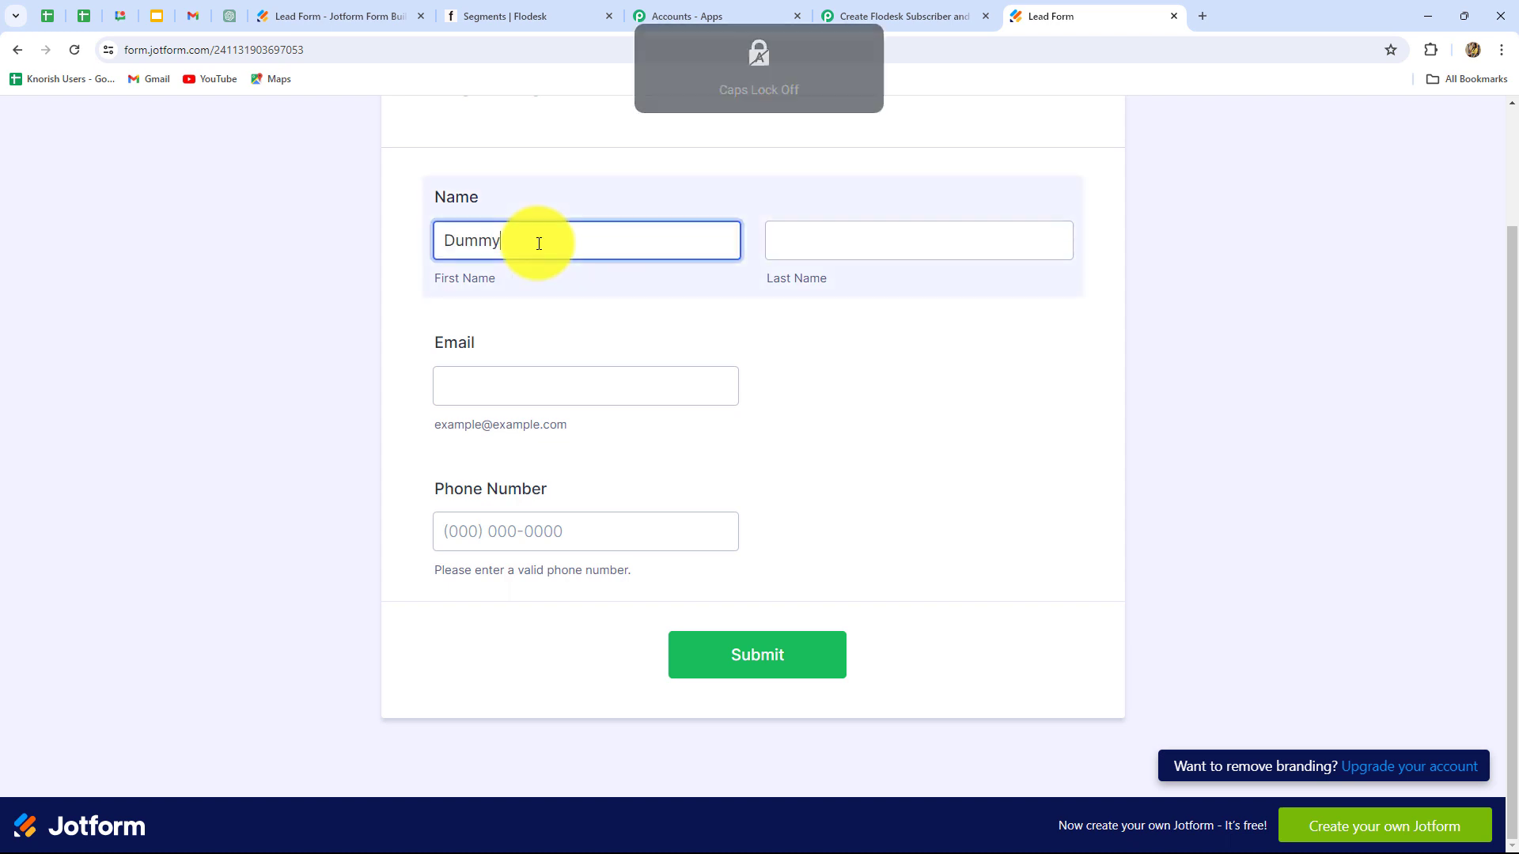
click(777, 231)
key(Caps_Lock)
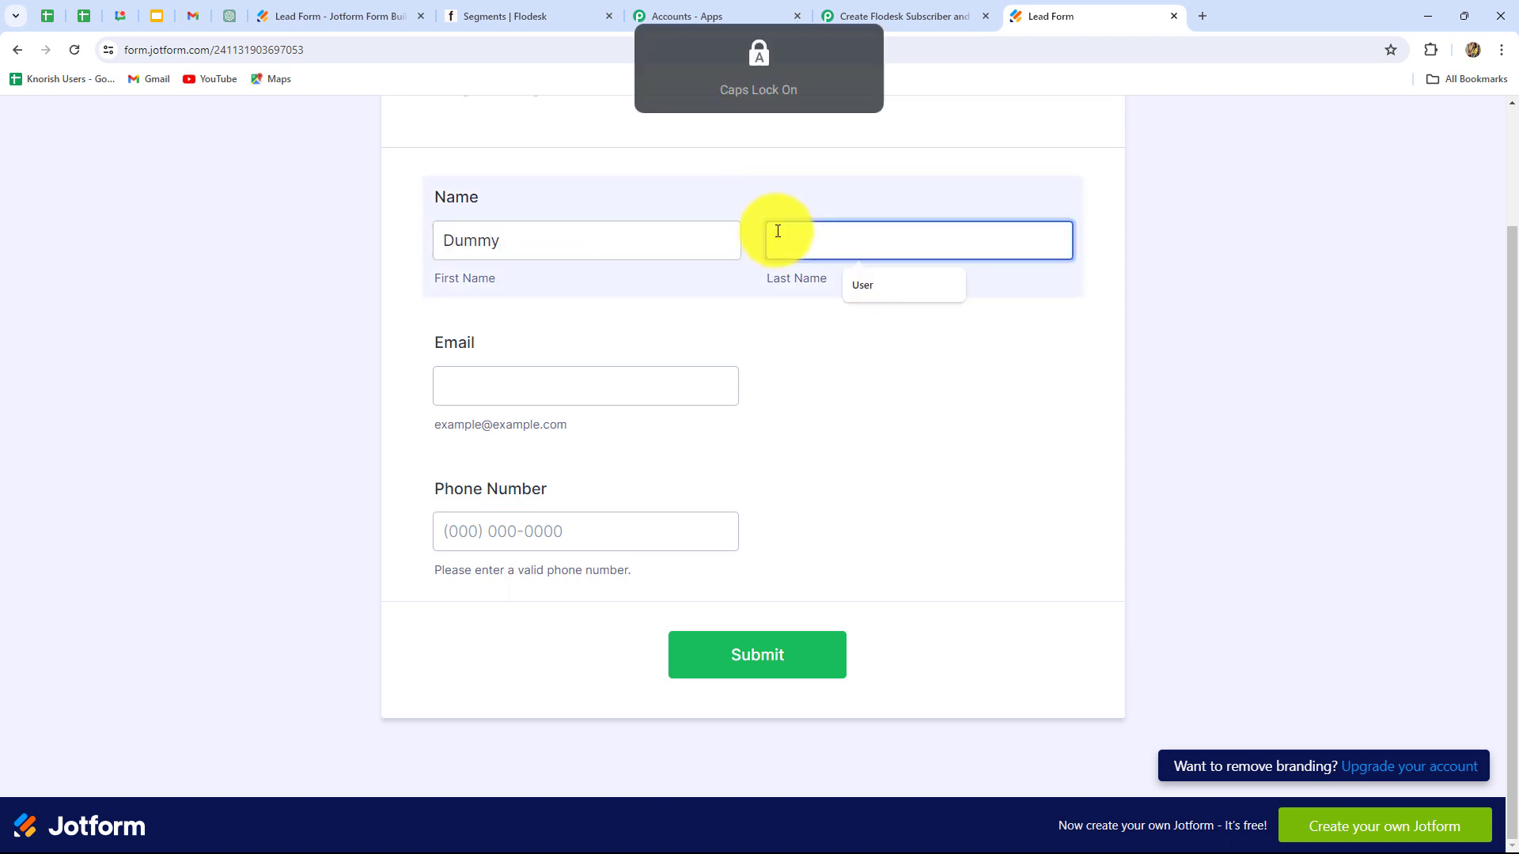
text(Lead)
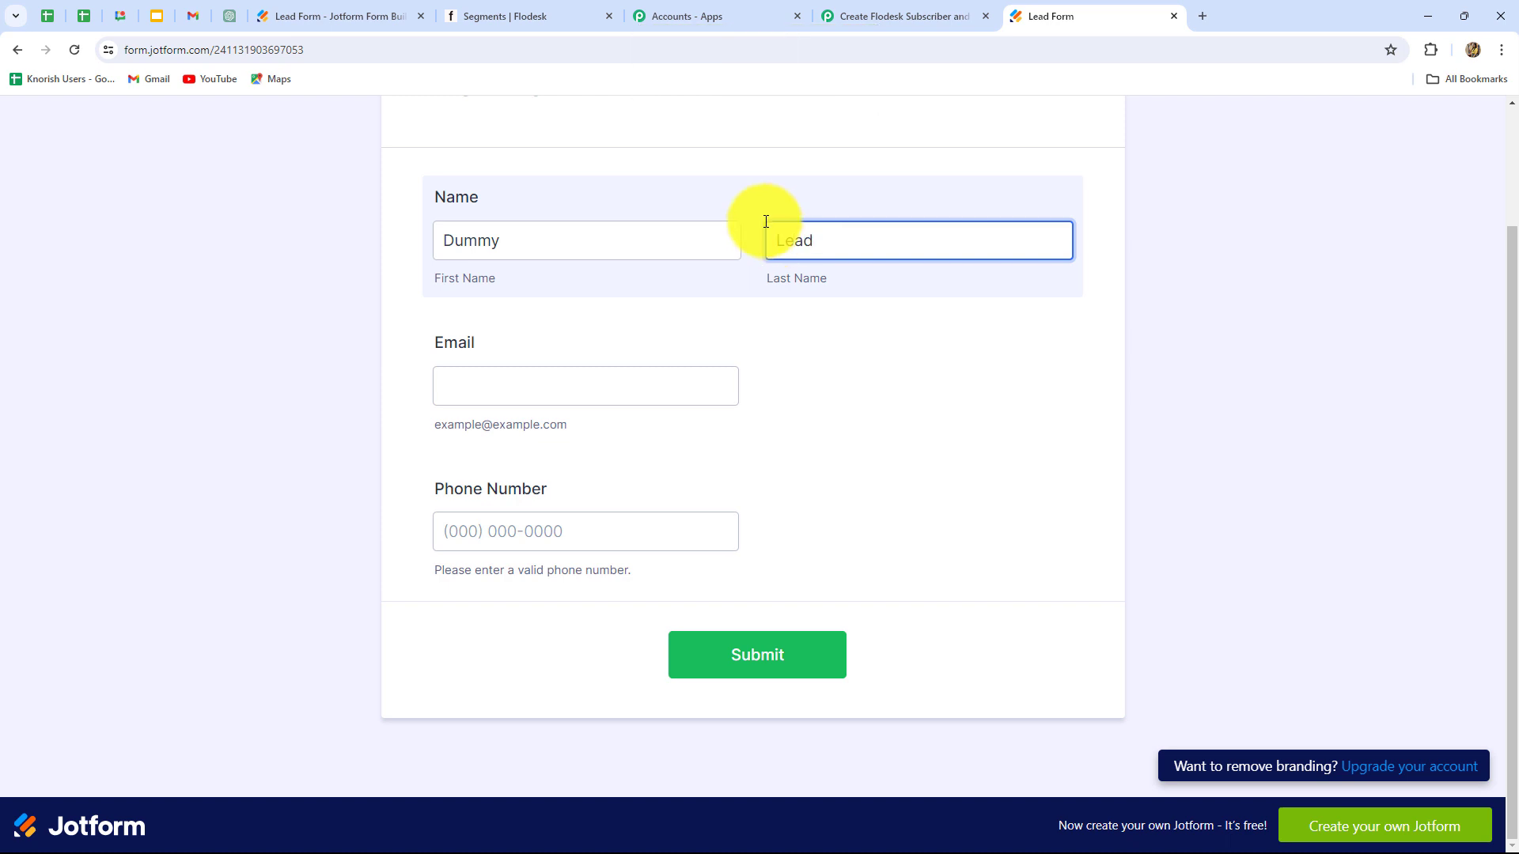
Step: Paste the test e-mail, enter a test phone number, and submit the form
click(511, 388)
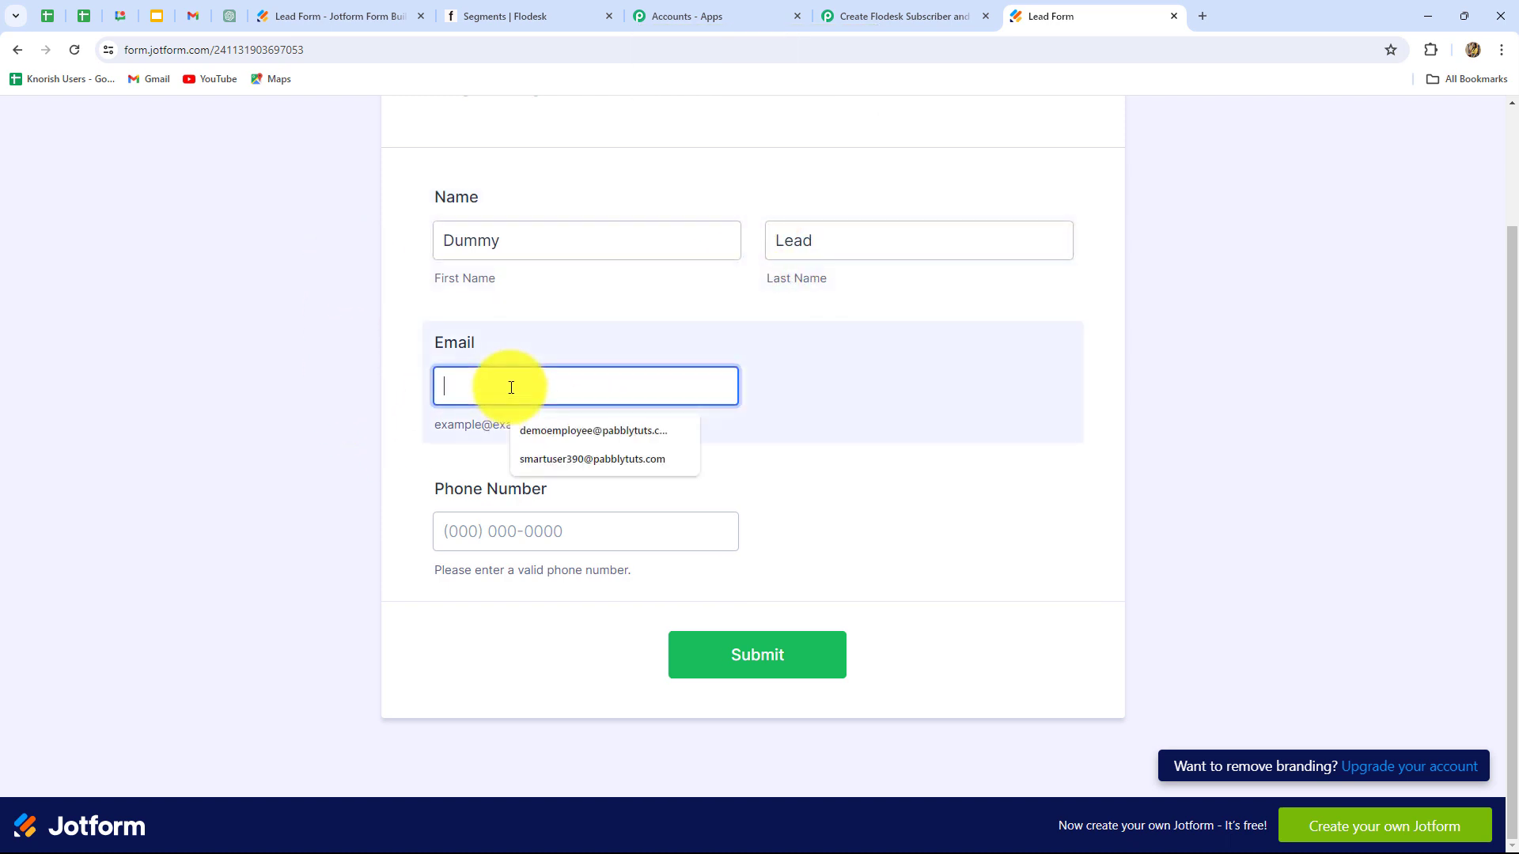
key(ctrl+v)
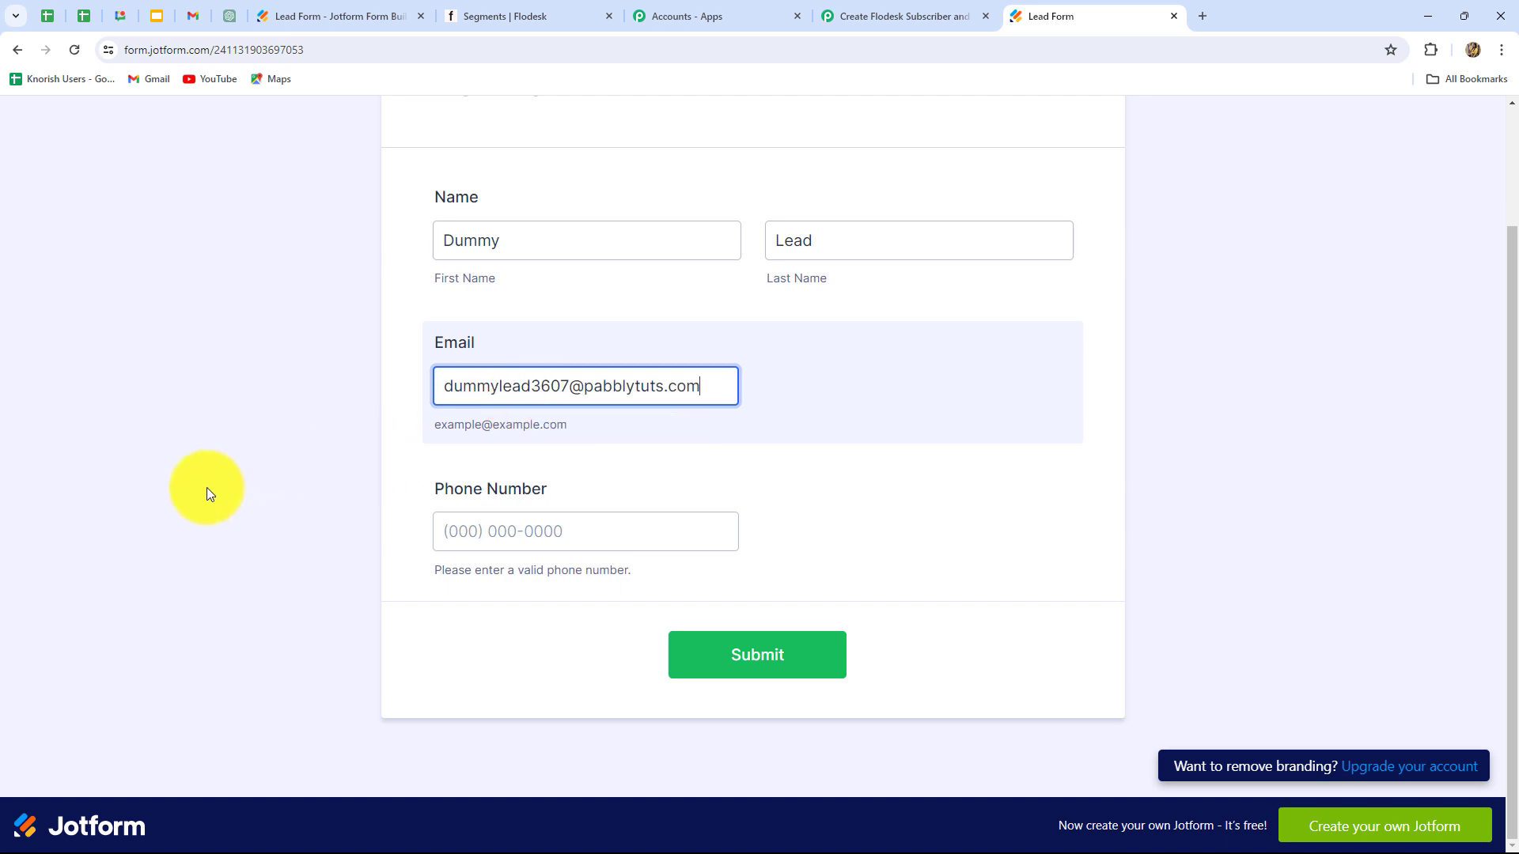
click(516, 525)
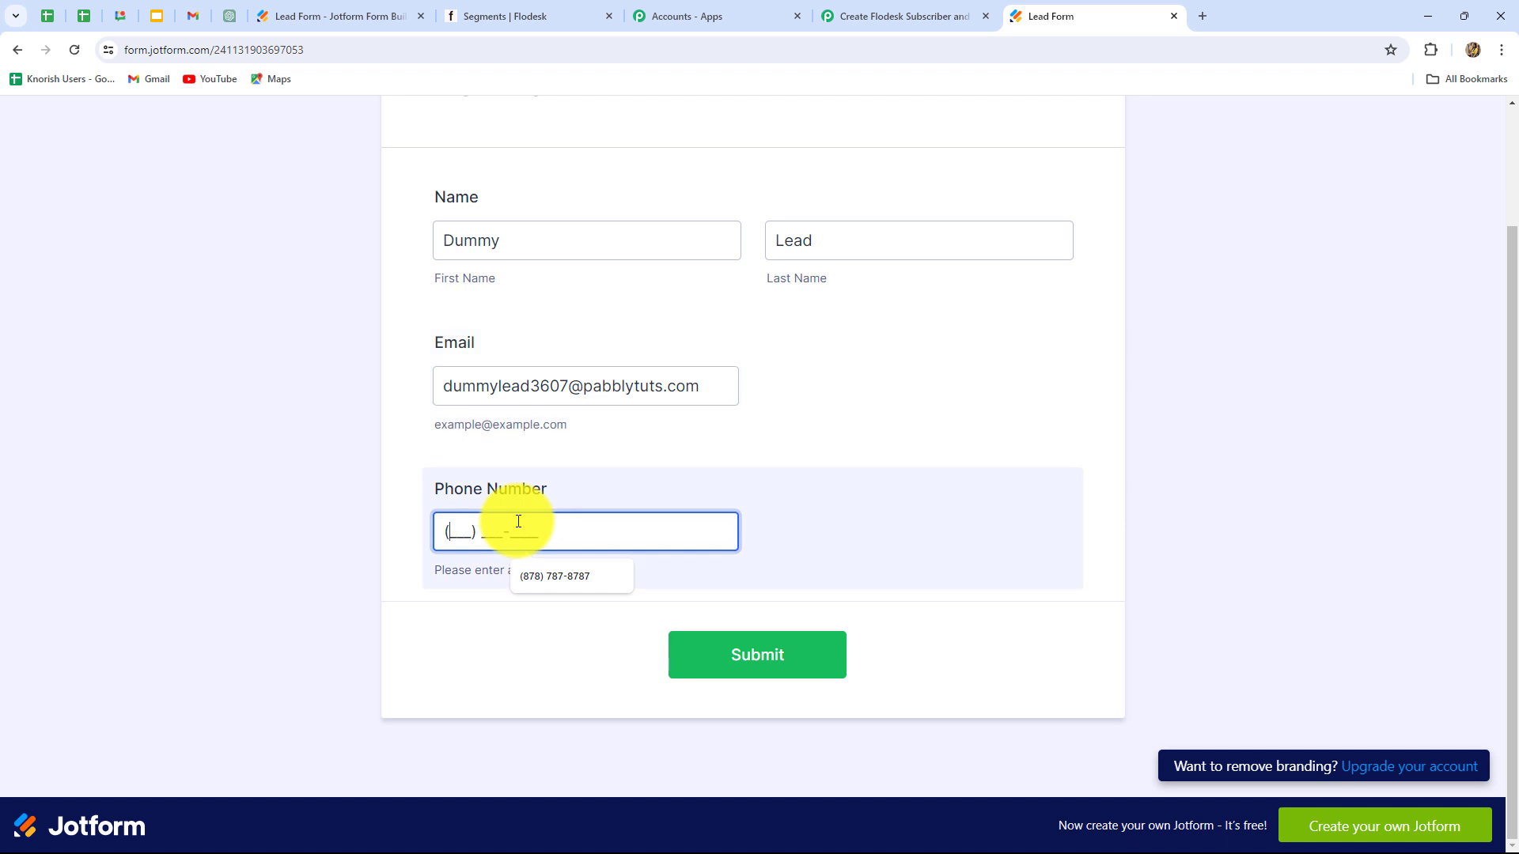
text(6767676767)
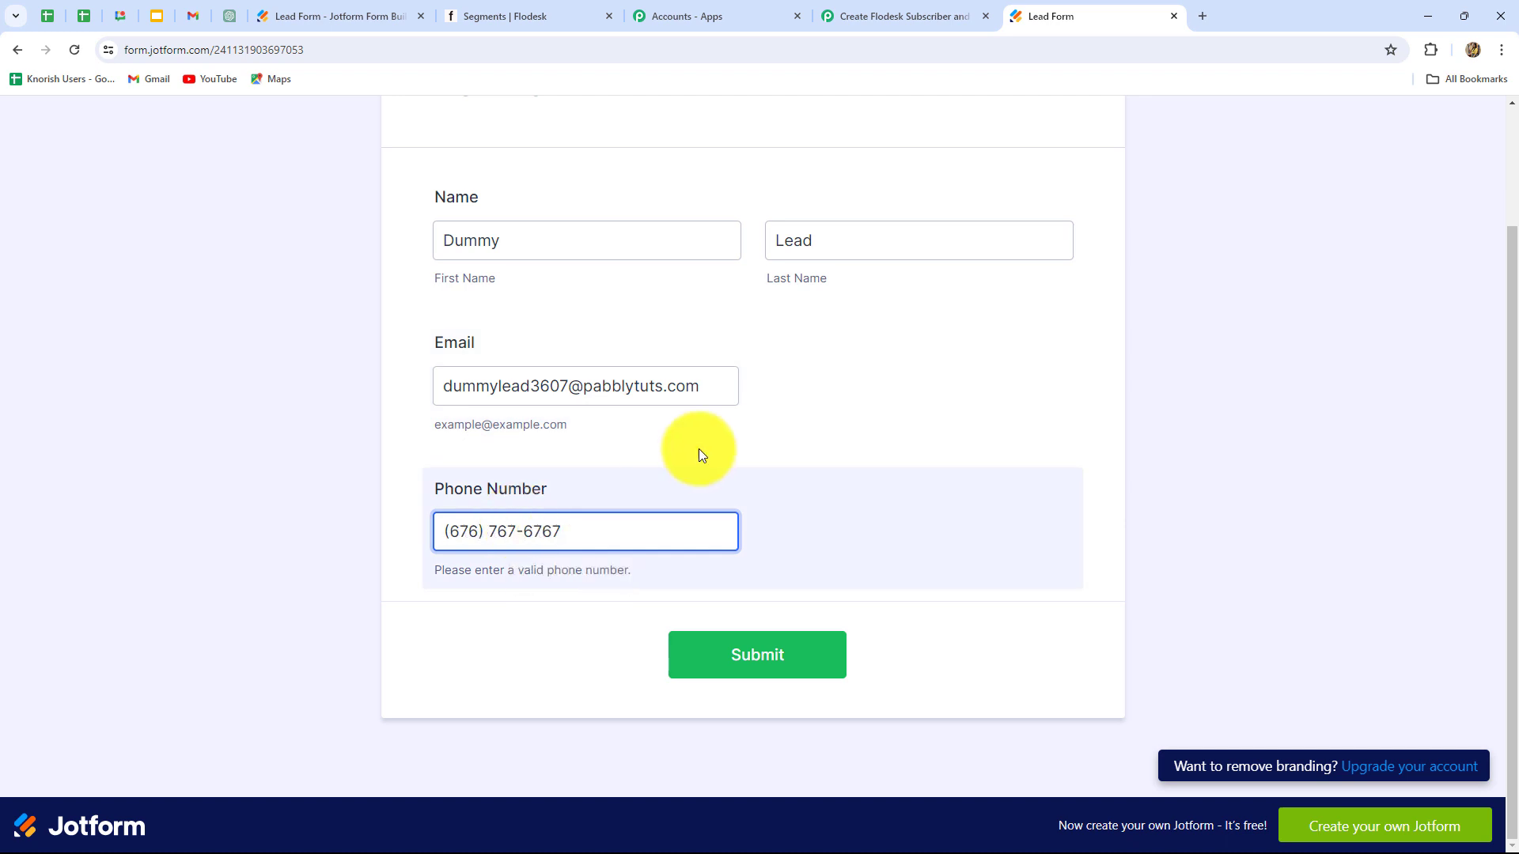
click(740, 661)
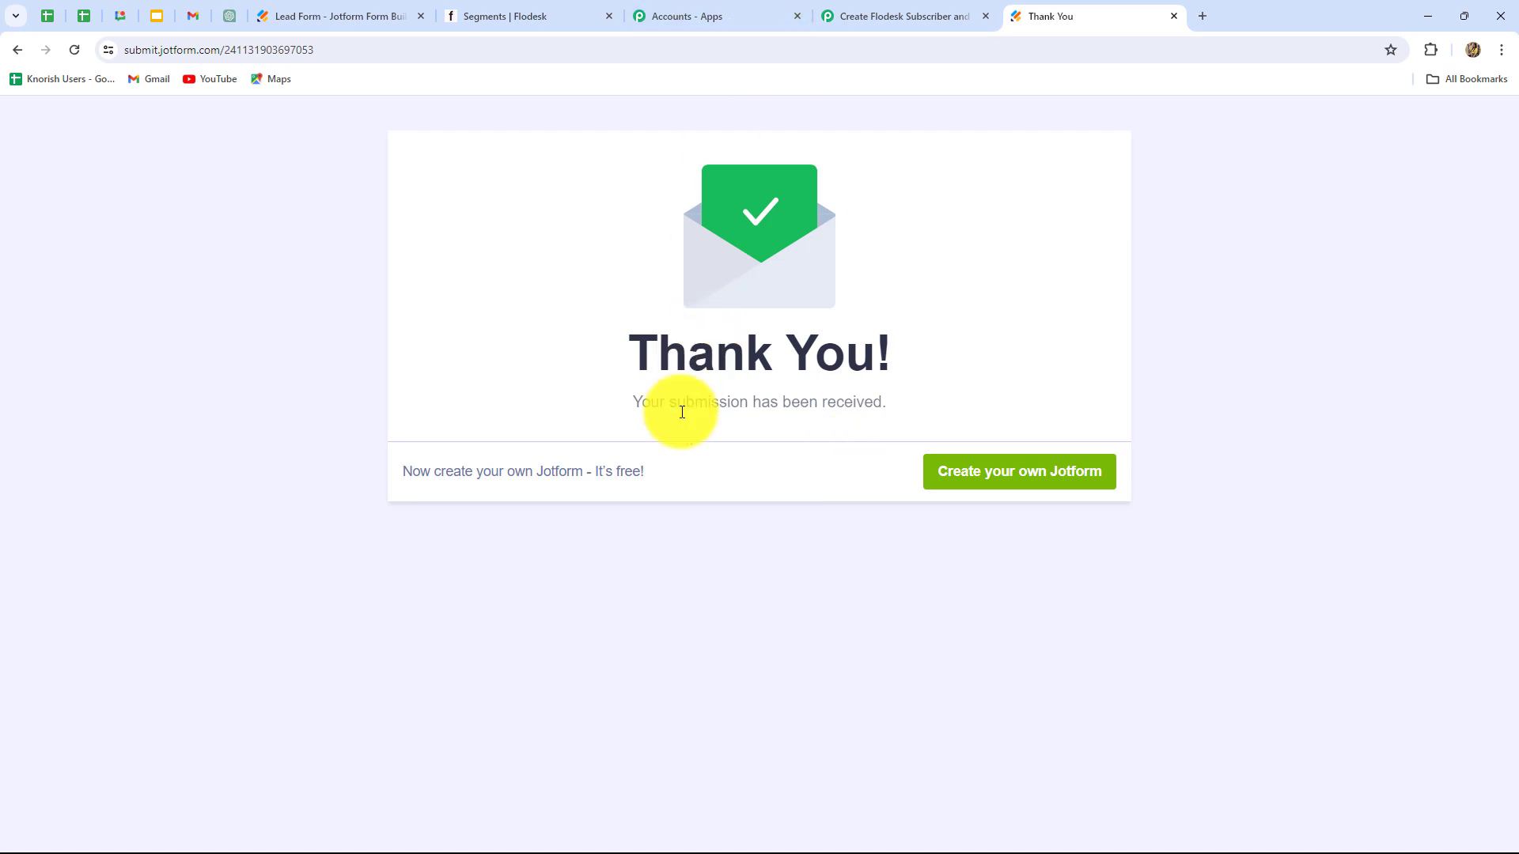
click(909, 16)
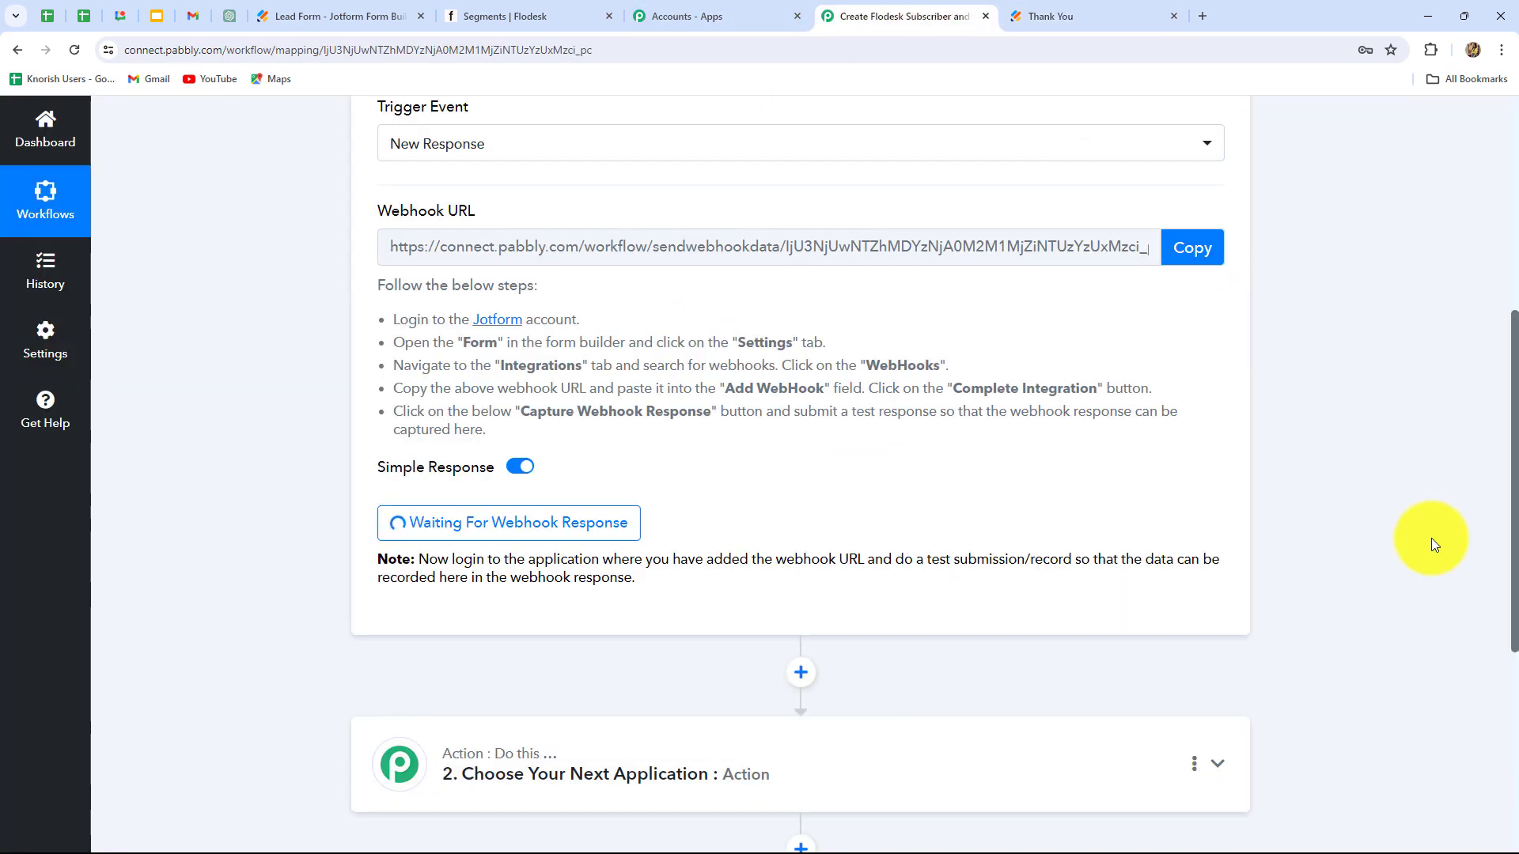
Step: Review the captured webhook response values, including the URL, Username and SubmissionID
scroll(1431, 538, down, 6)
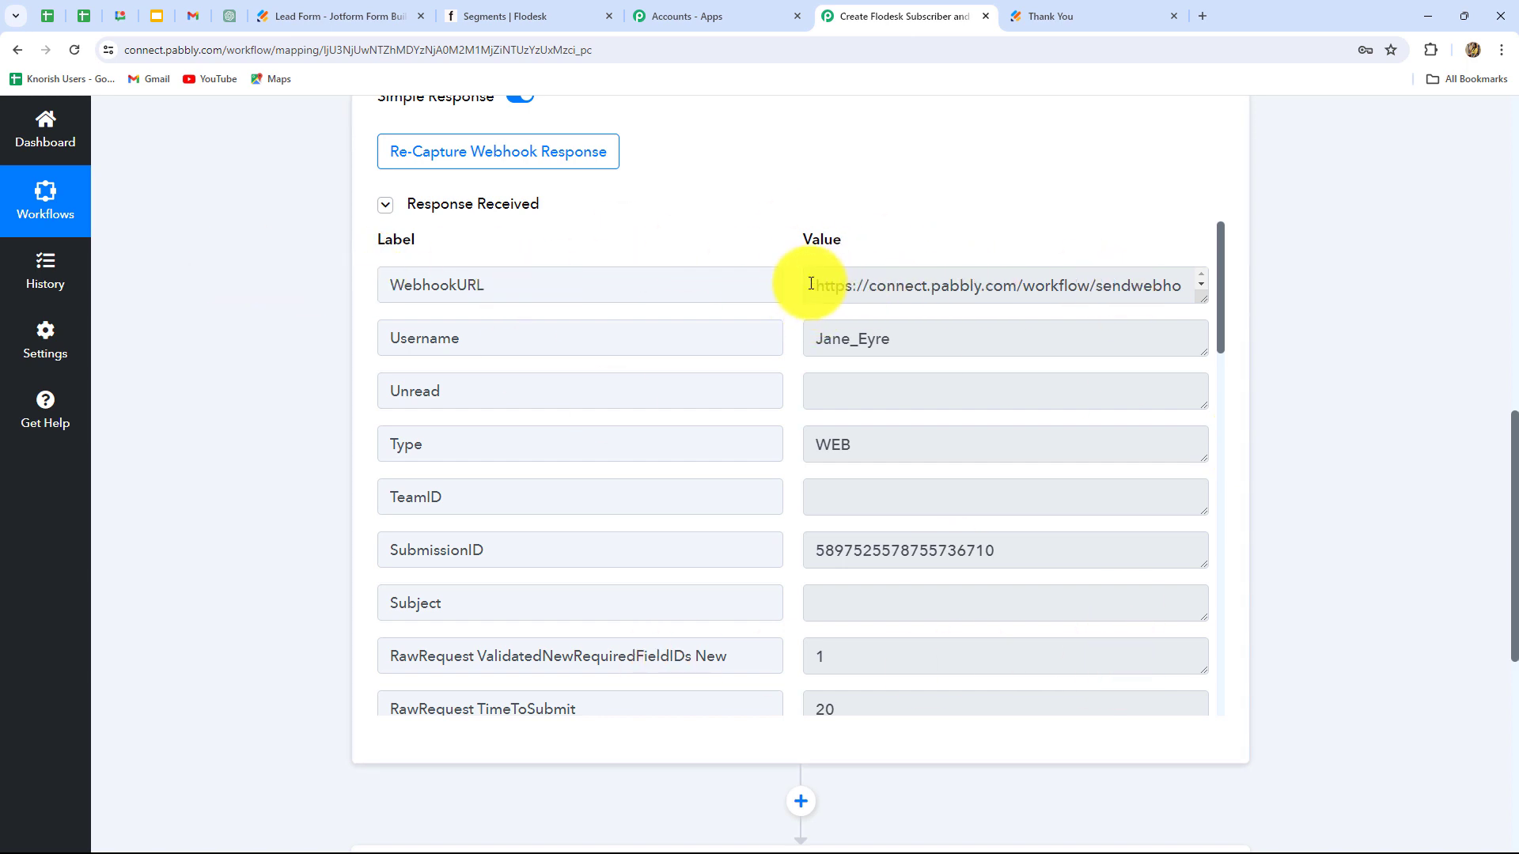
drag(817, 284, 1166, 283)
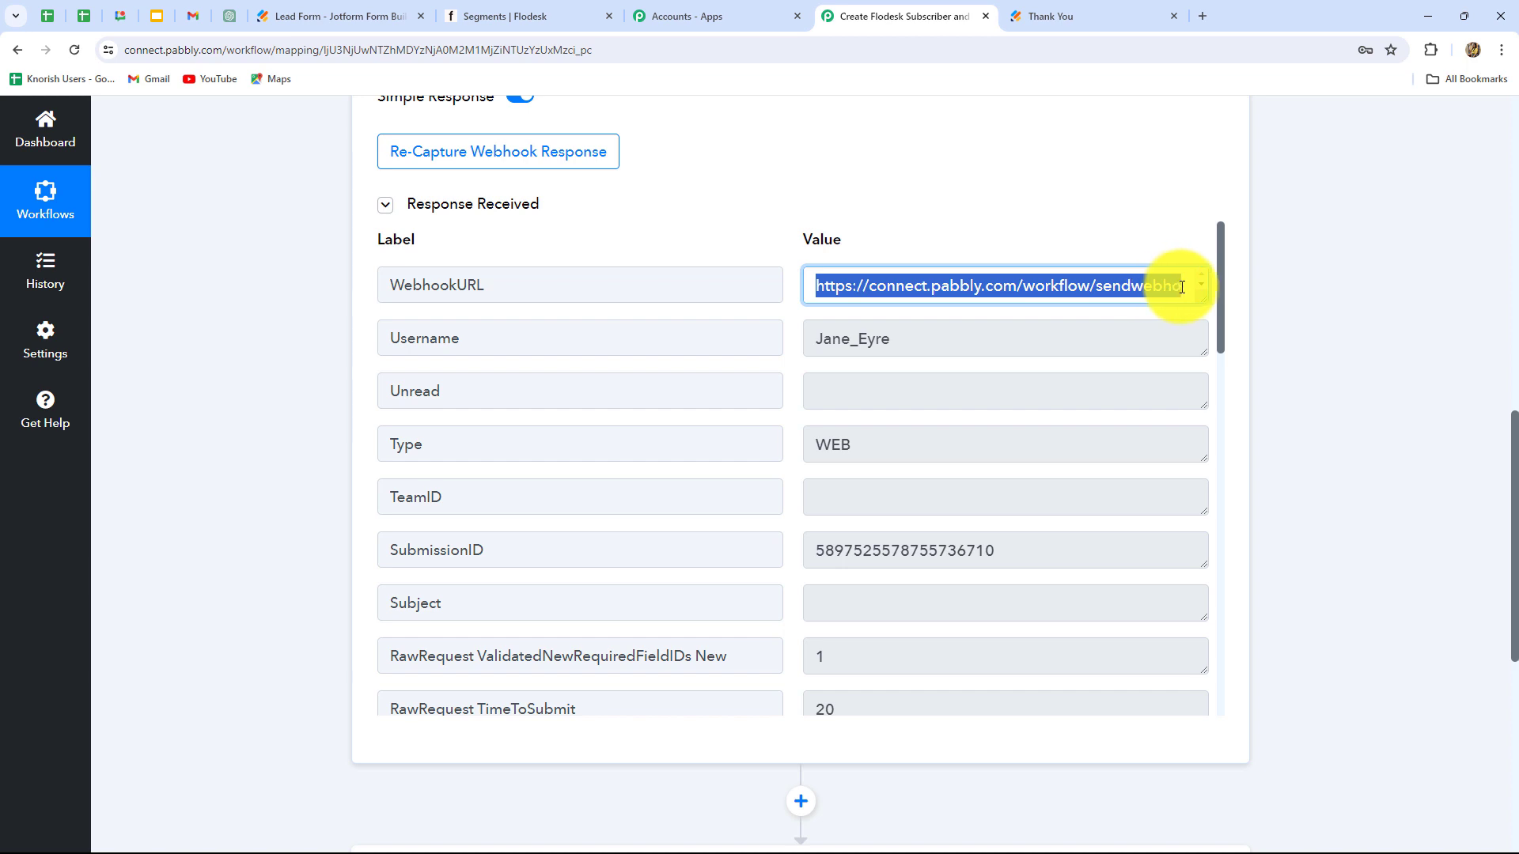
drag(891, 338, 874, 339)
drag(752, 346, 614, 420)
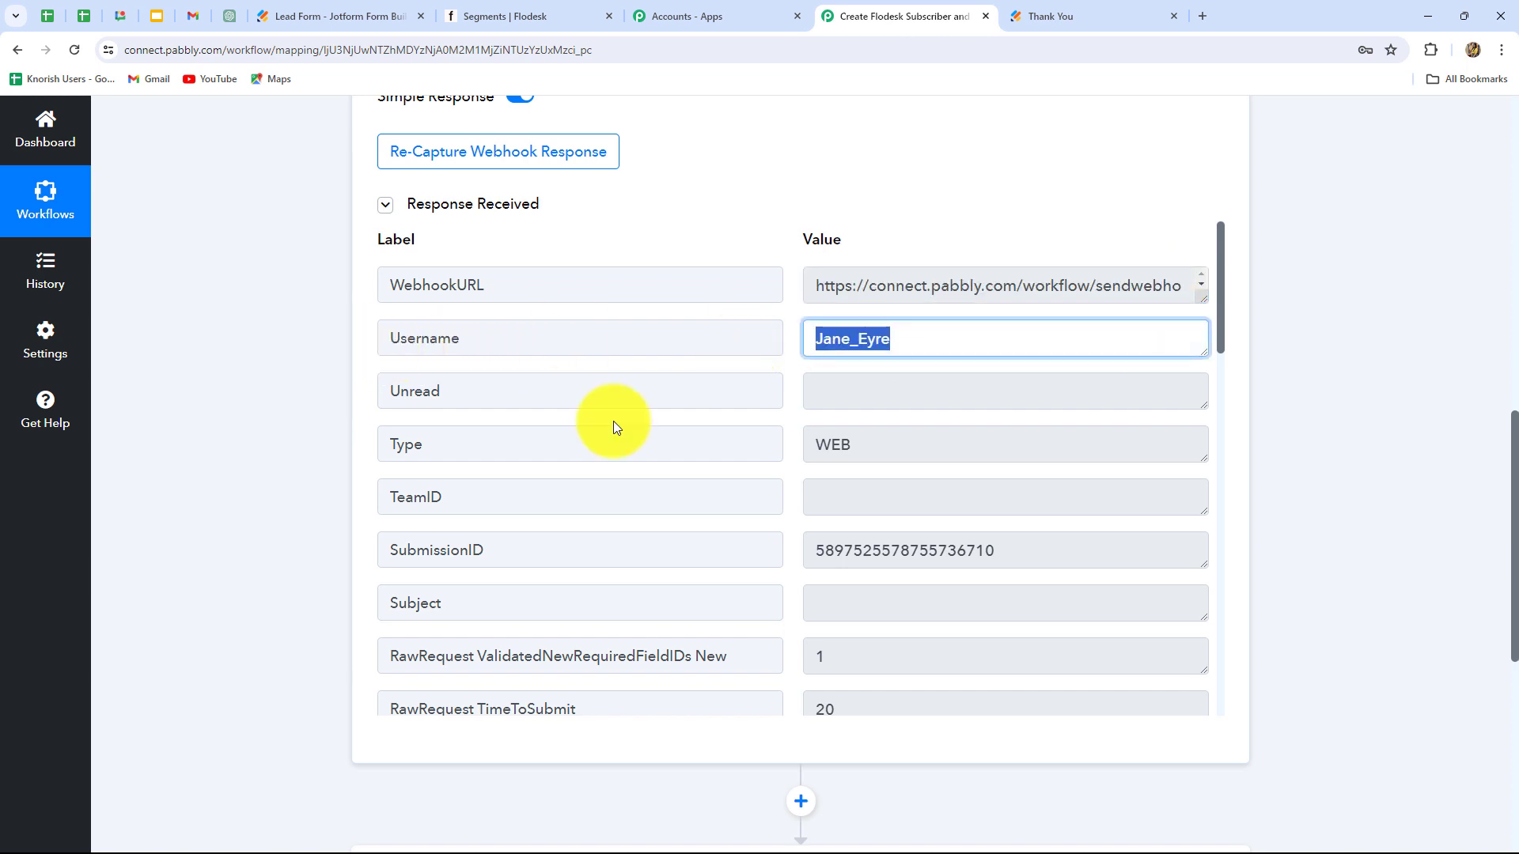
scroll(1033, 316, down, 3)
drag(1020, 318, 709, 329)
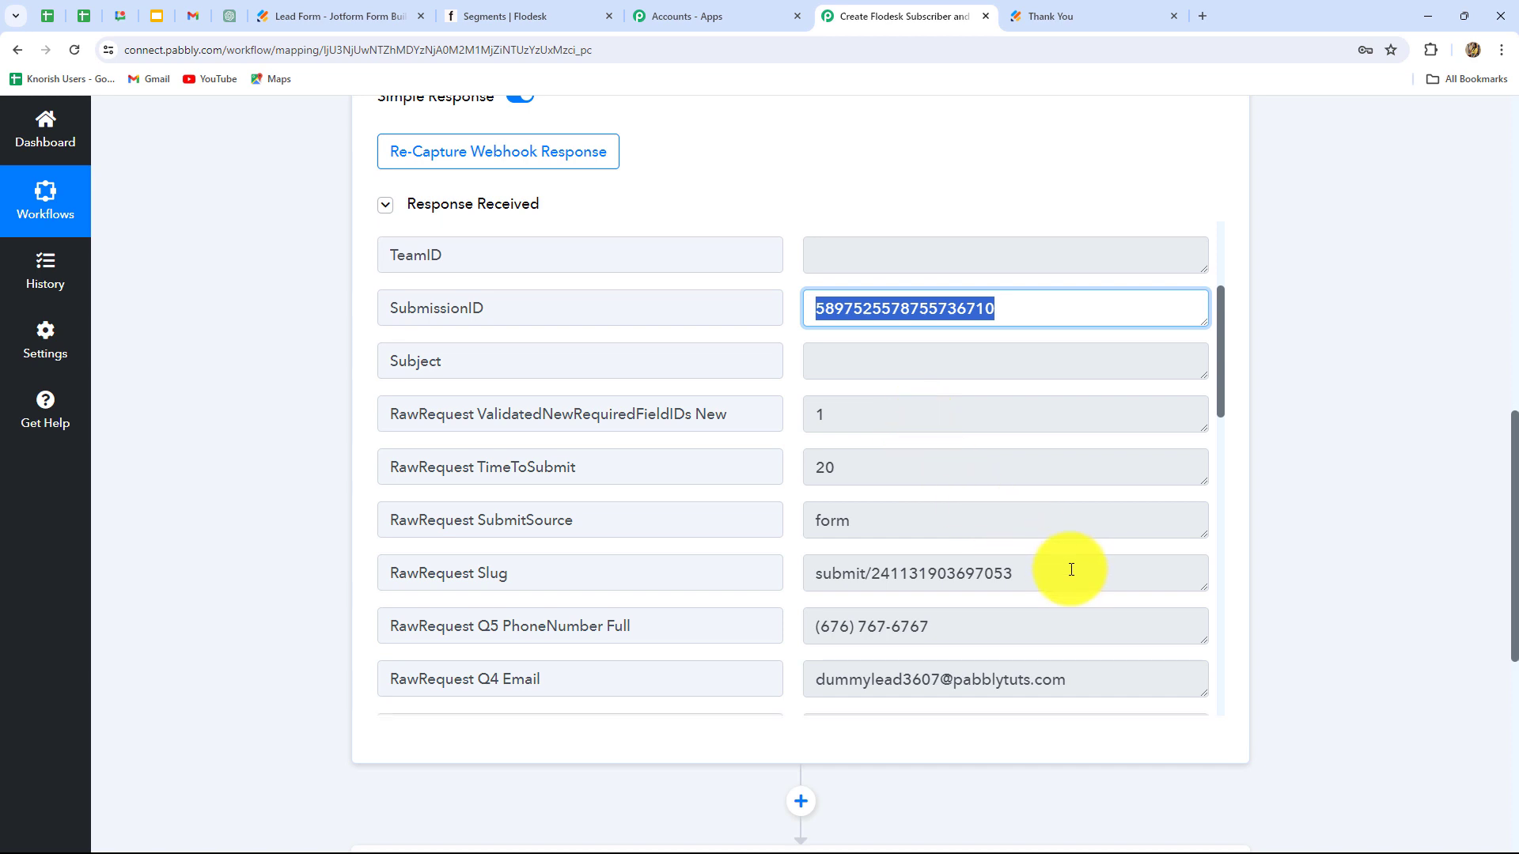
scroll(1071, 567, down, 4)
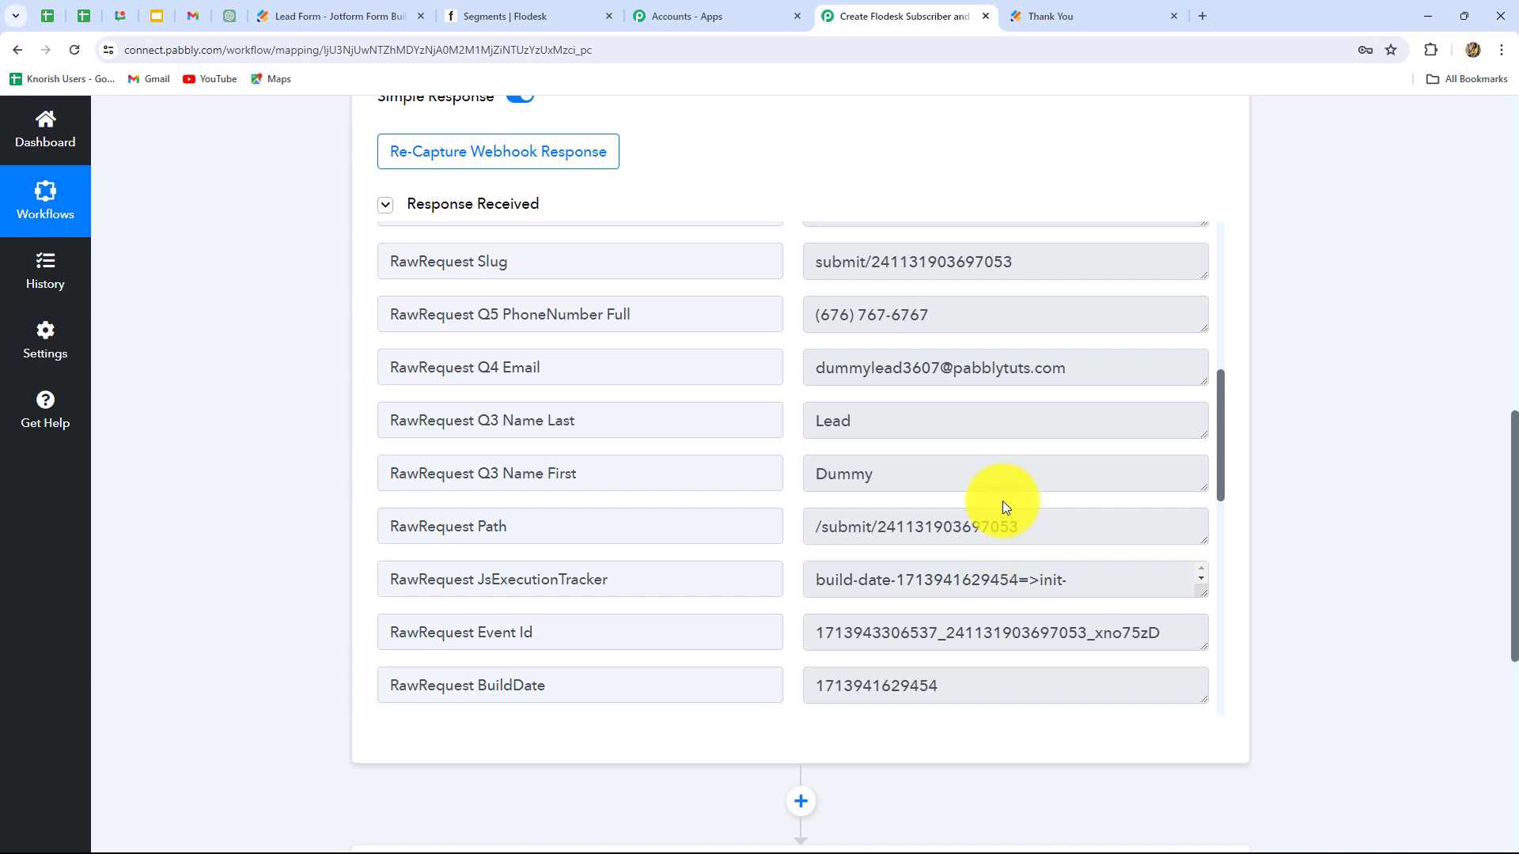
Step: Glance at the published Jotform form, then scroll Pabbly down to 'Choose Your Next Application'
click(294, 17)
click(930, 16)
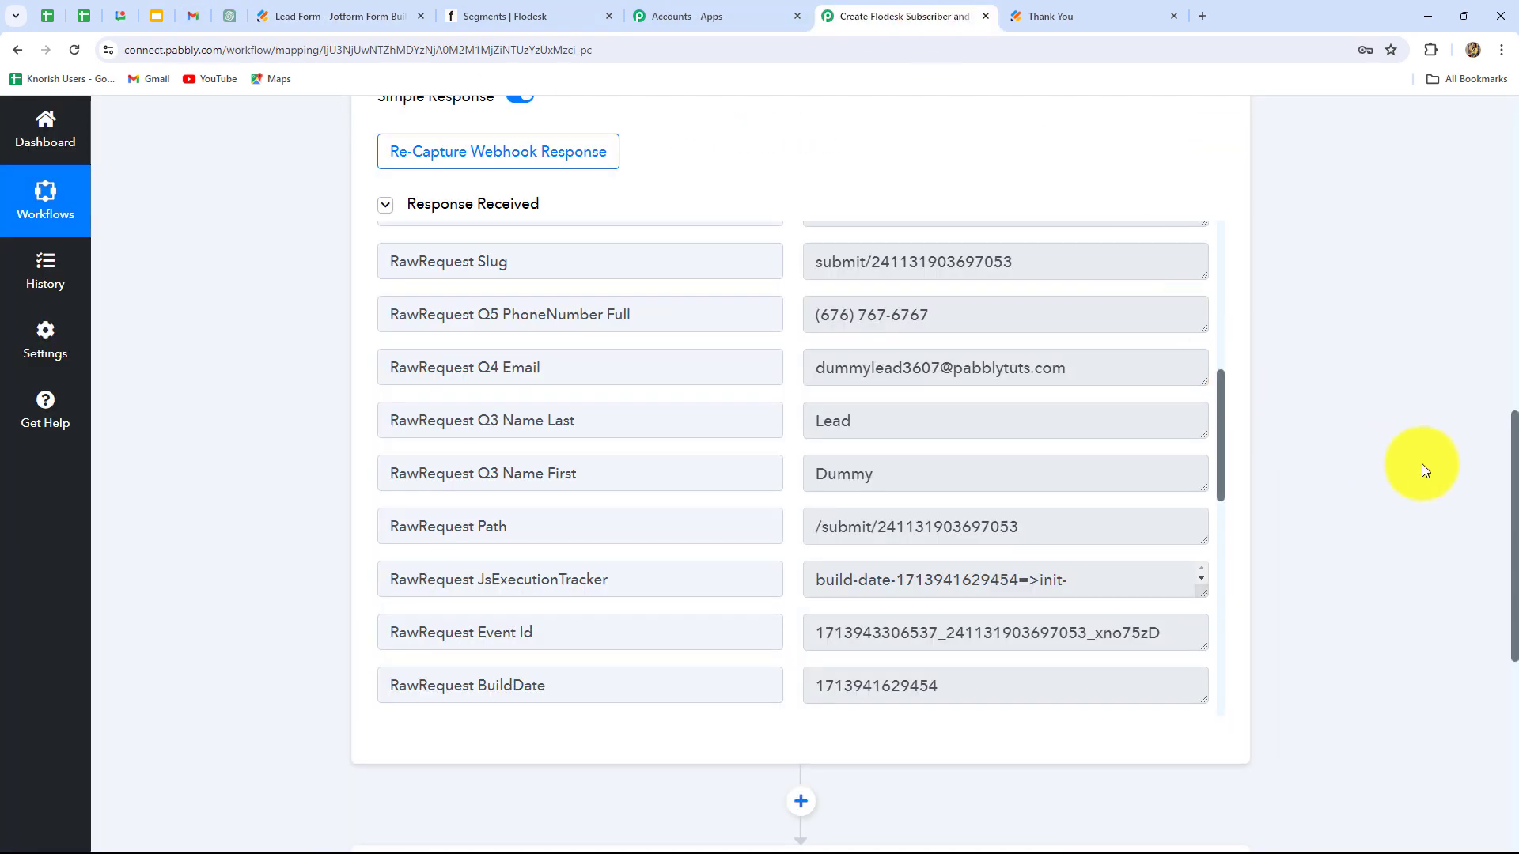
scroll(1463, 451, down, 1)
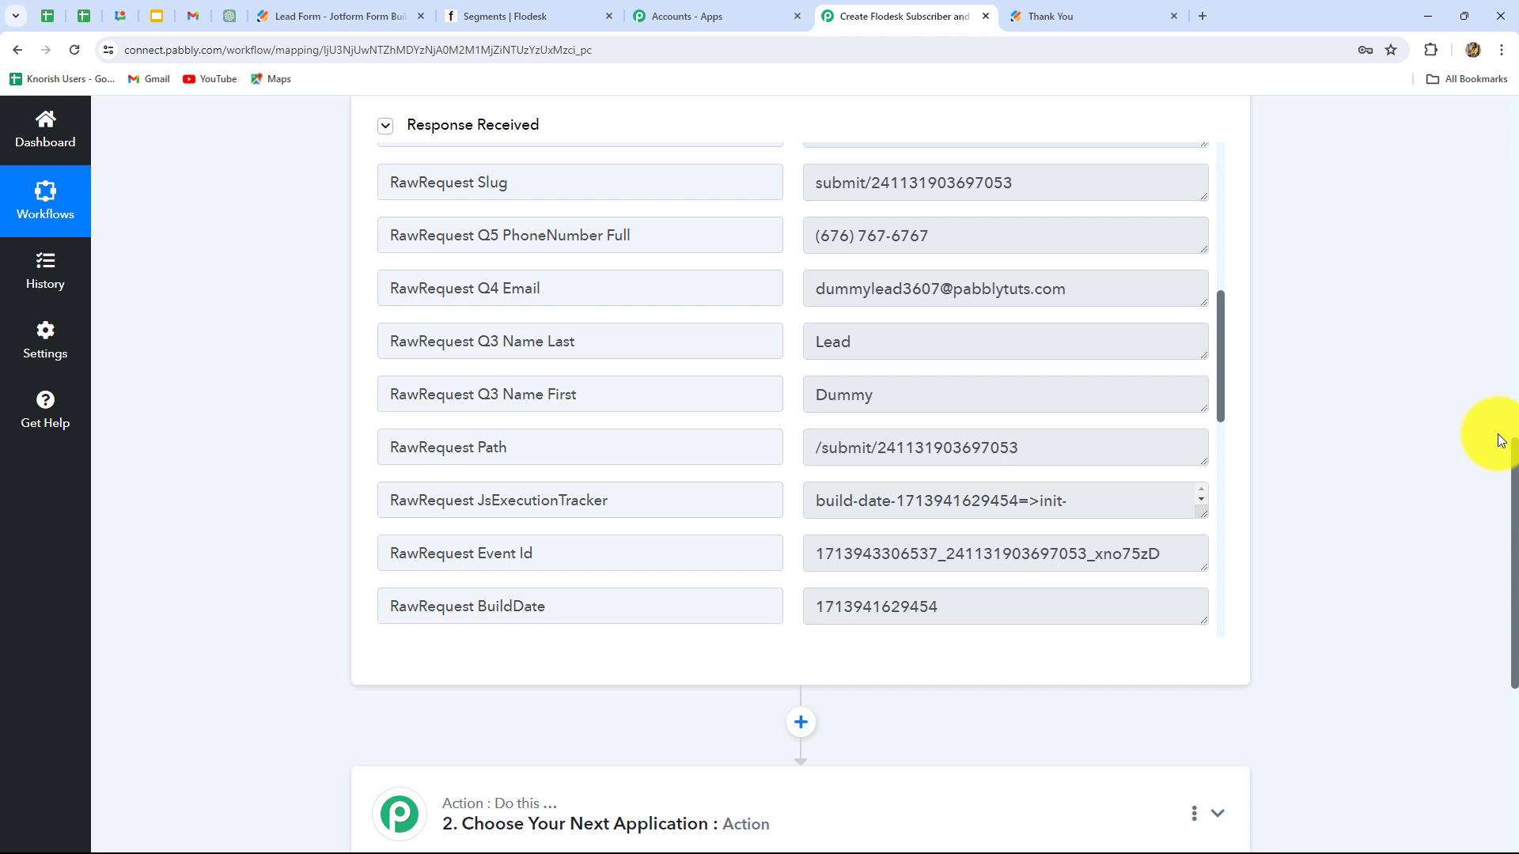
scroll(1499, 439, down, 3)
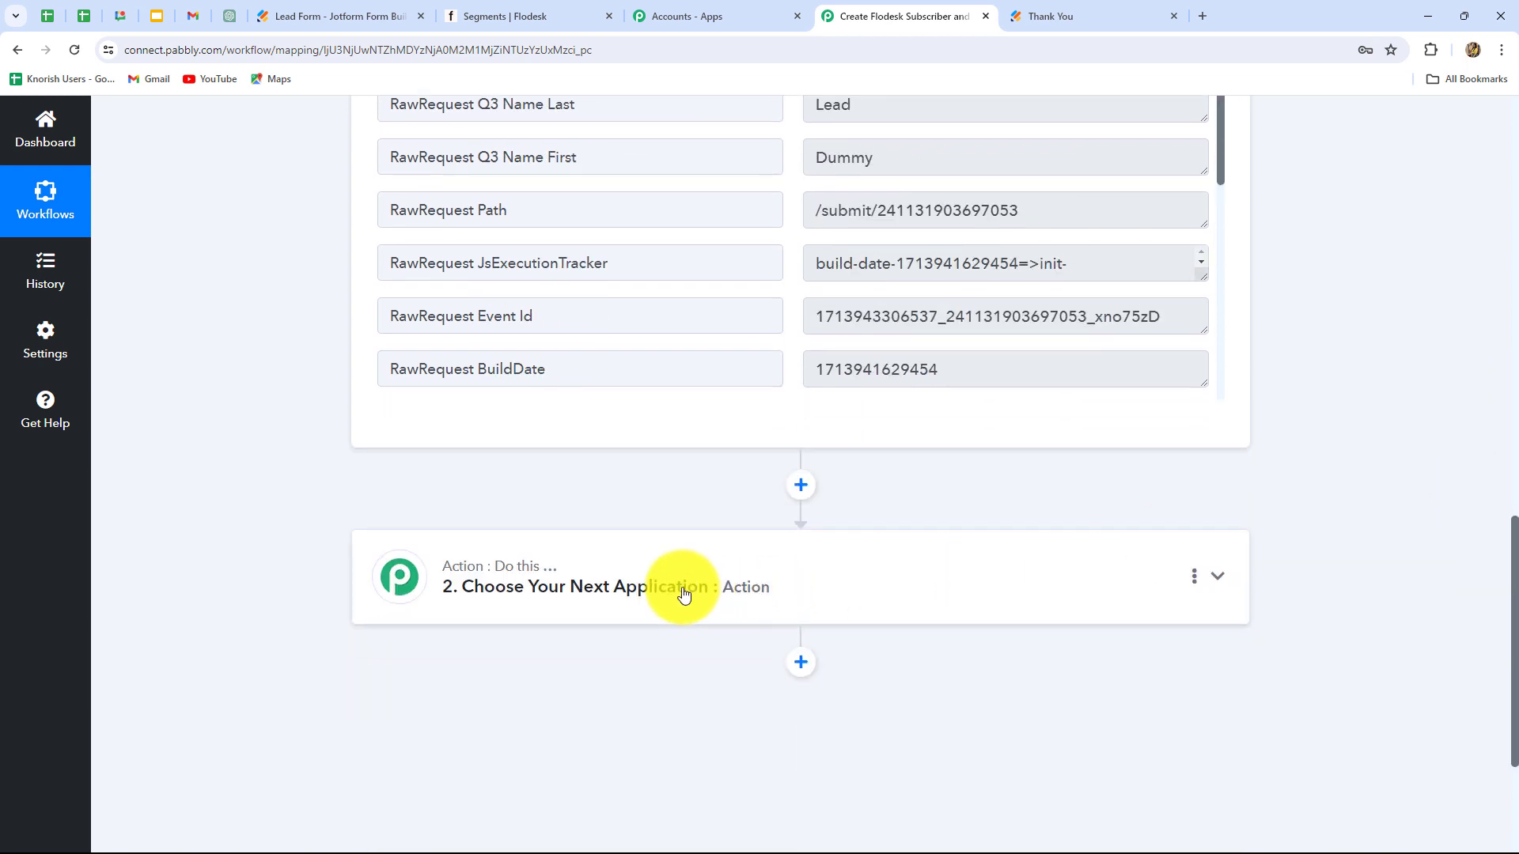
Step: Set the second step's app to Flodesk with the Create/Update Subscriber action event
click(475, 16)
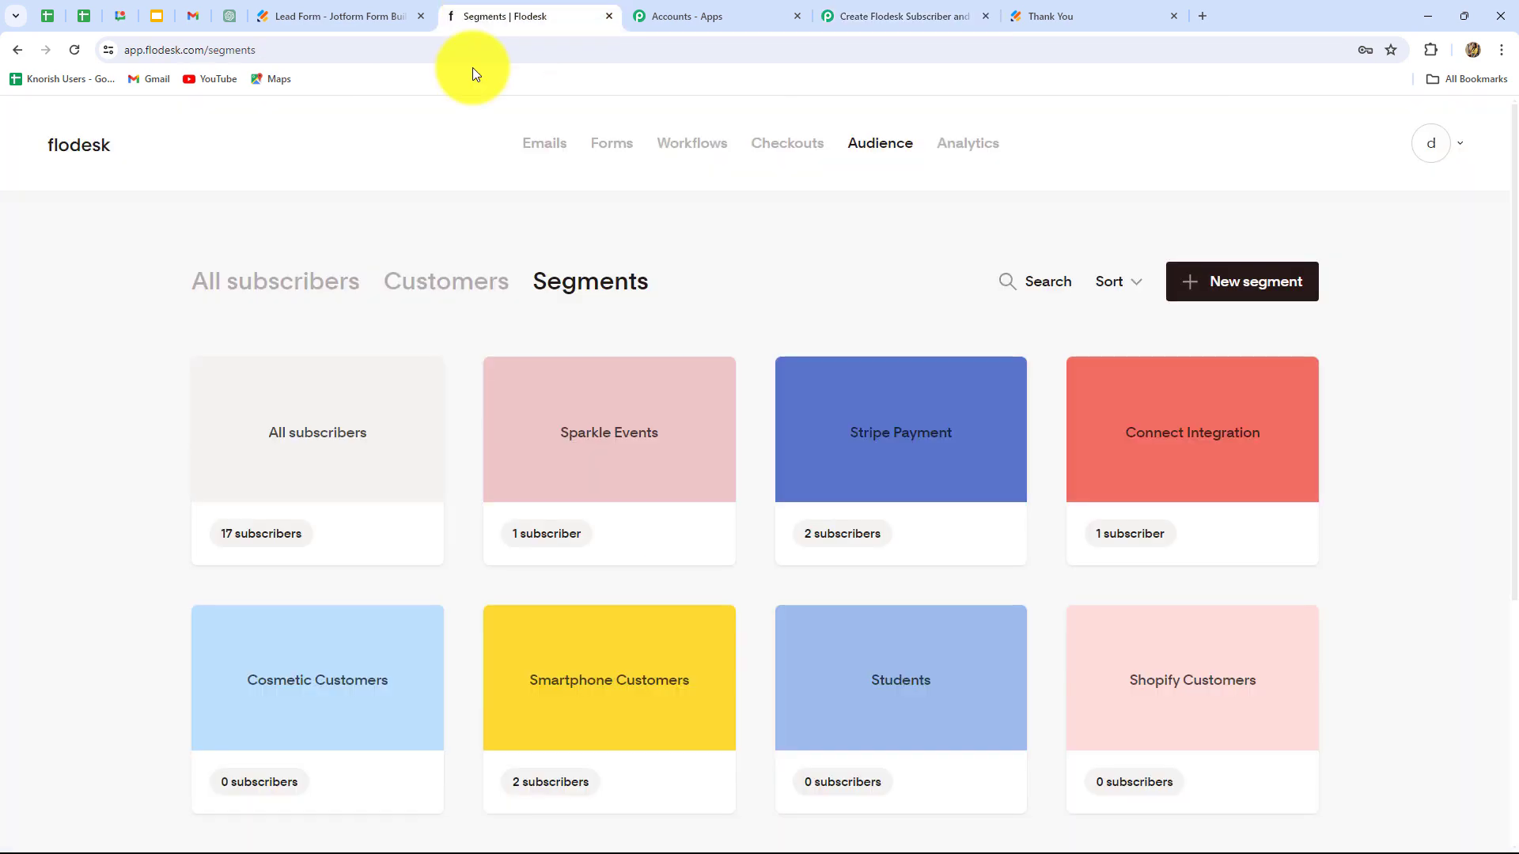
click(875, 17)
scroll(567, 506, down, 3)
click(554, 356)
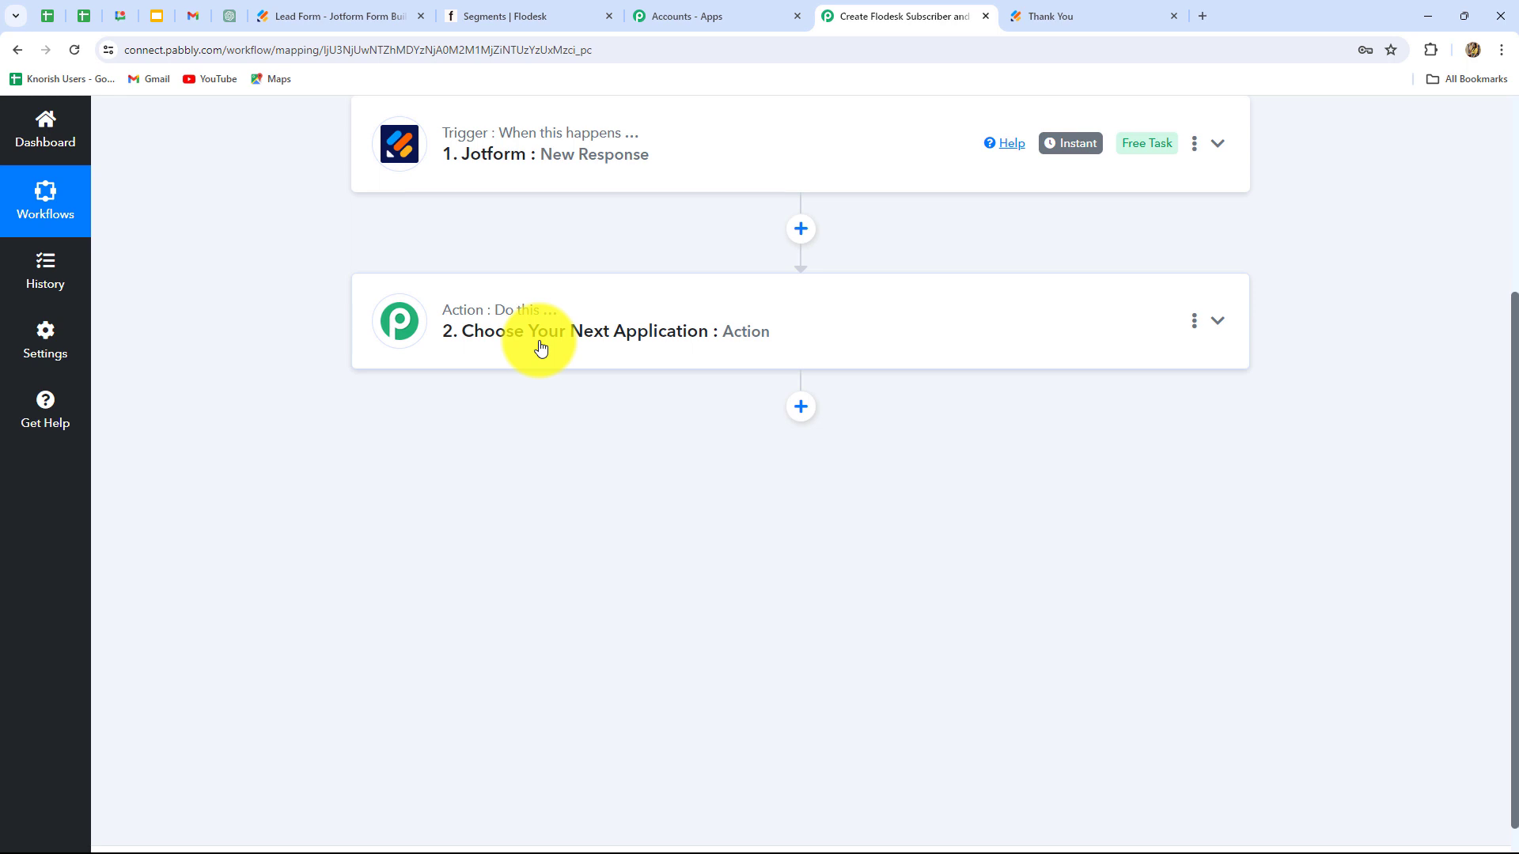
click(433, 442)
key(Caps_Lock)
text(F)
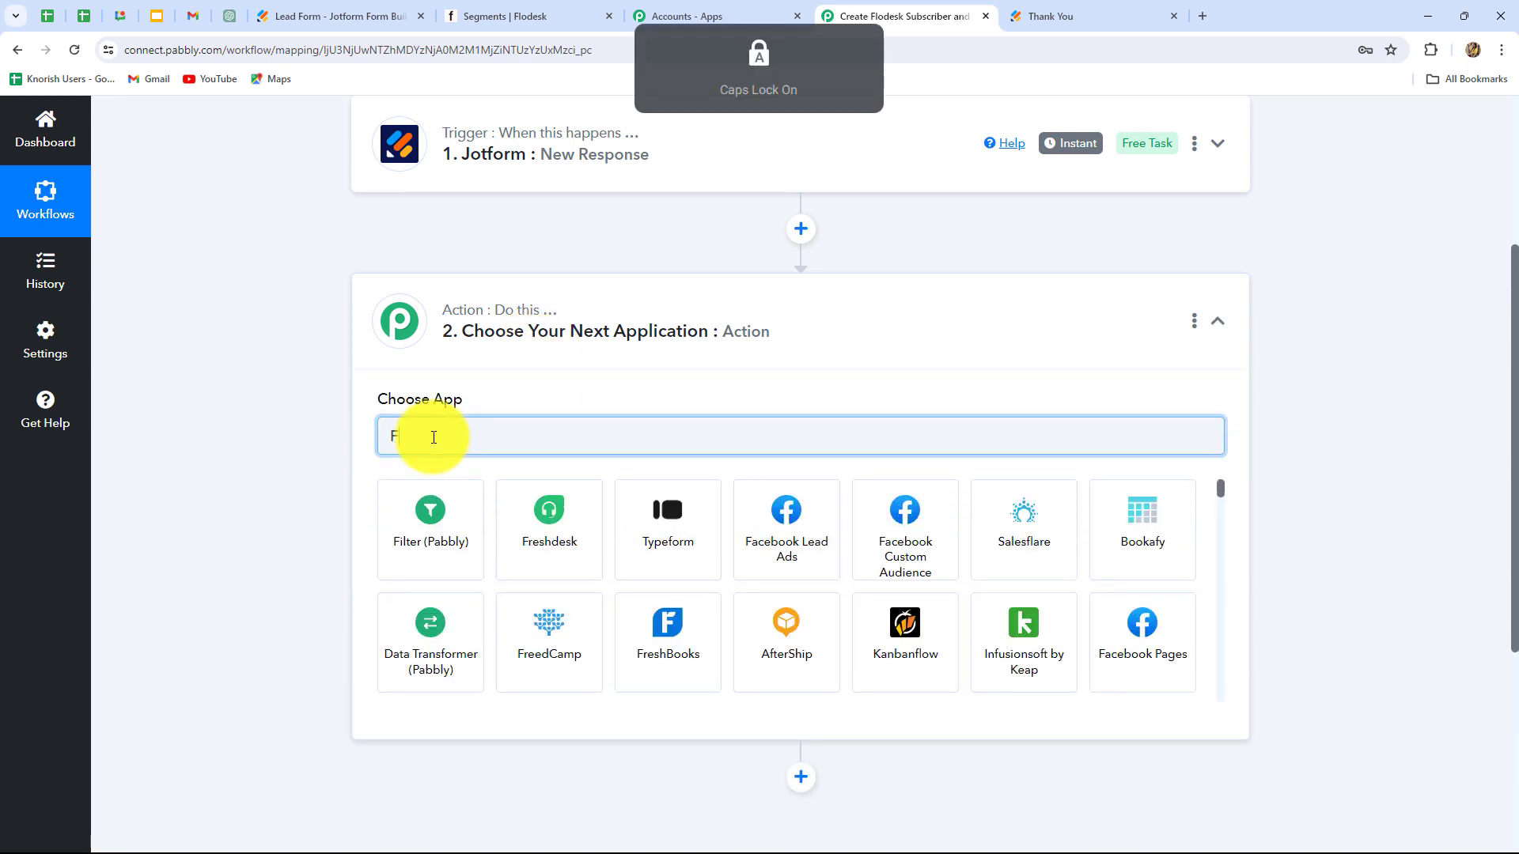
key(Caps_Lock)
text(lode)
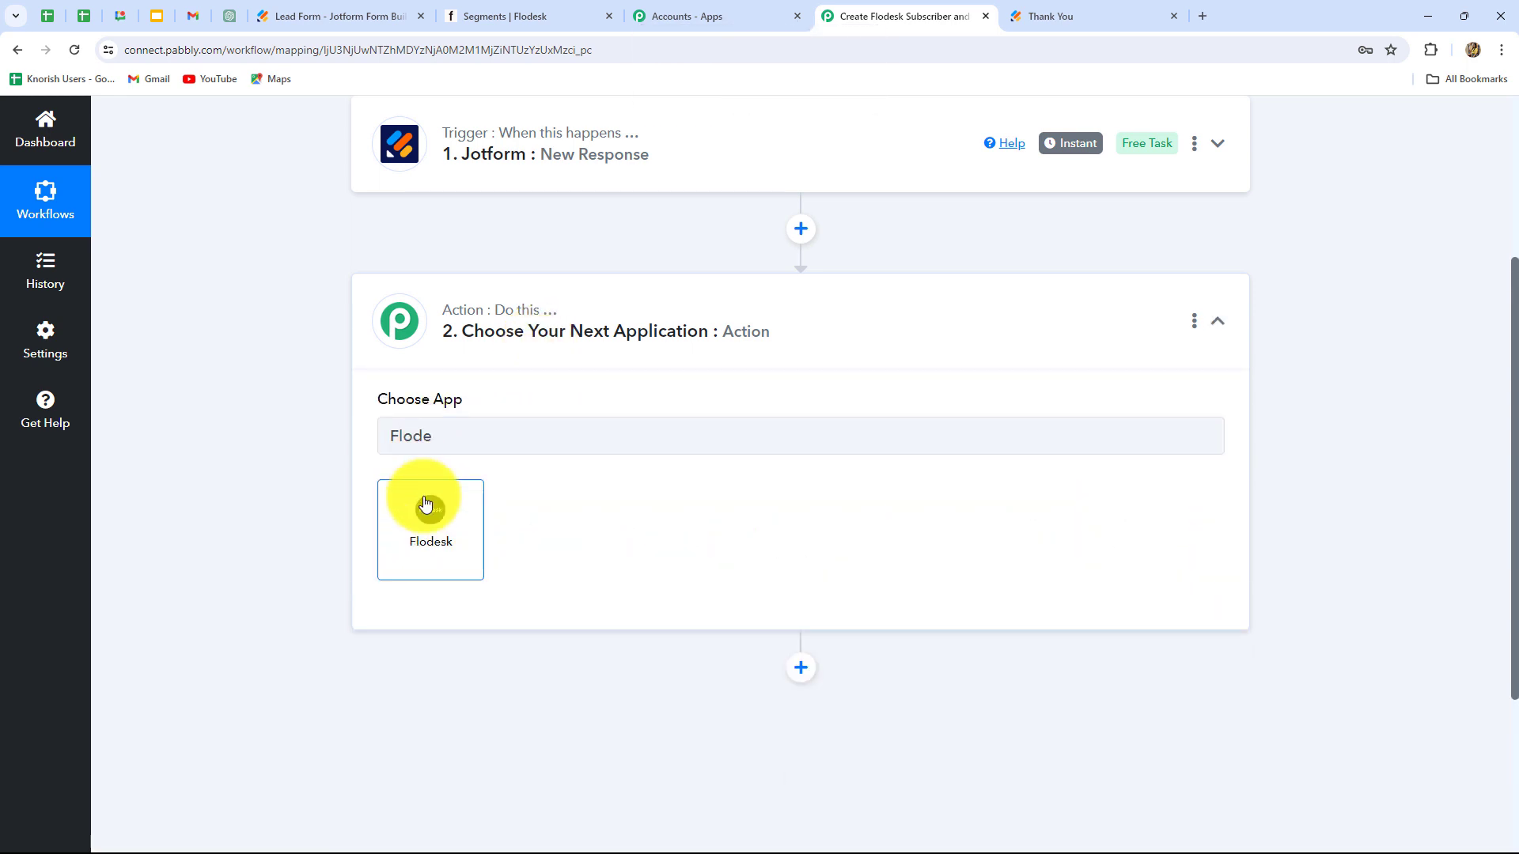
click(427, 506)
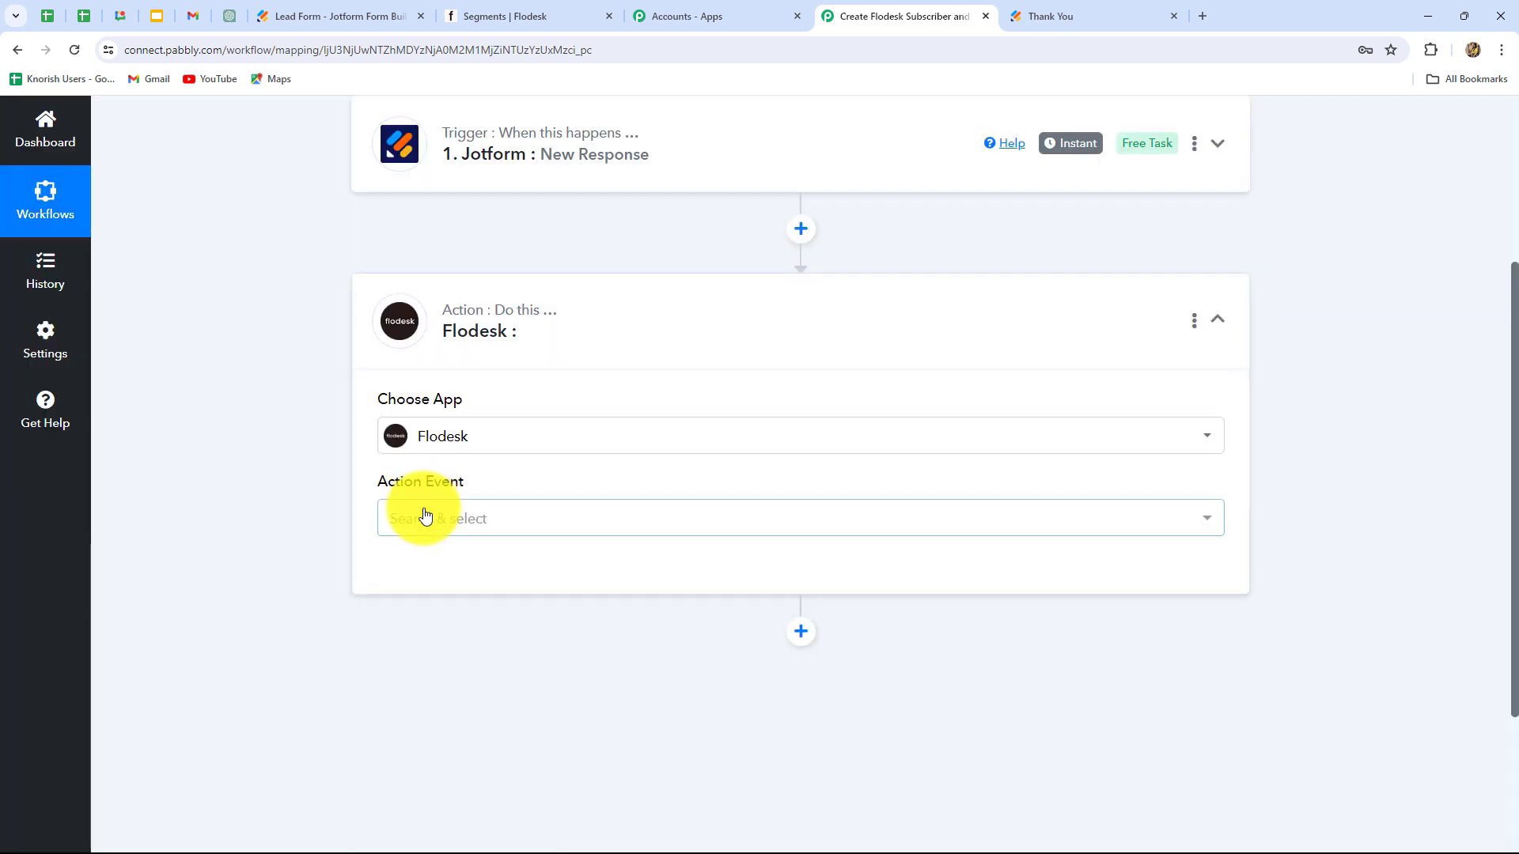
click(423, 513)
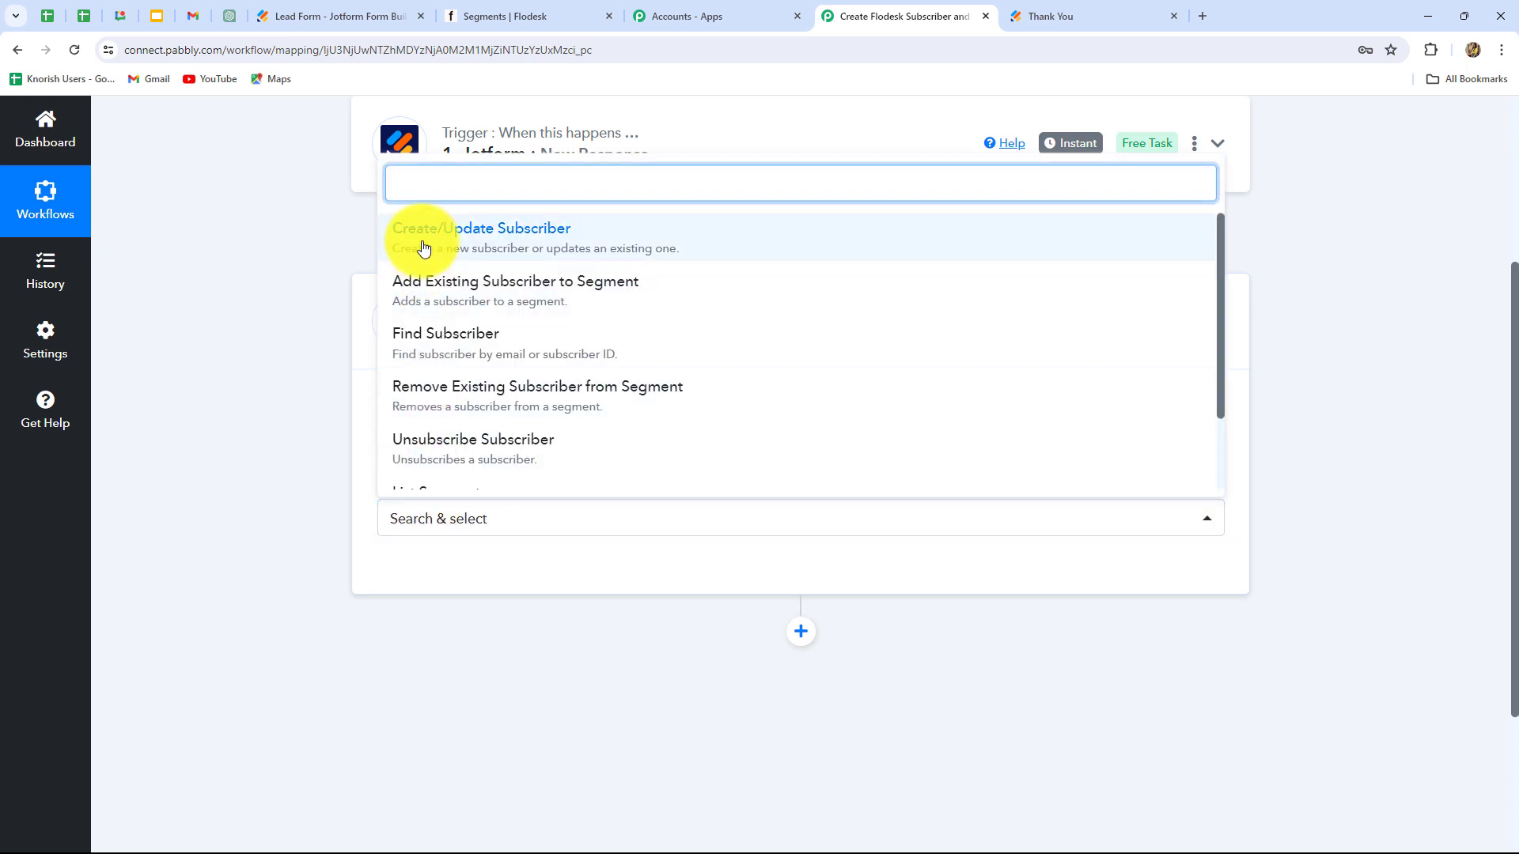
click(540, 239)
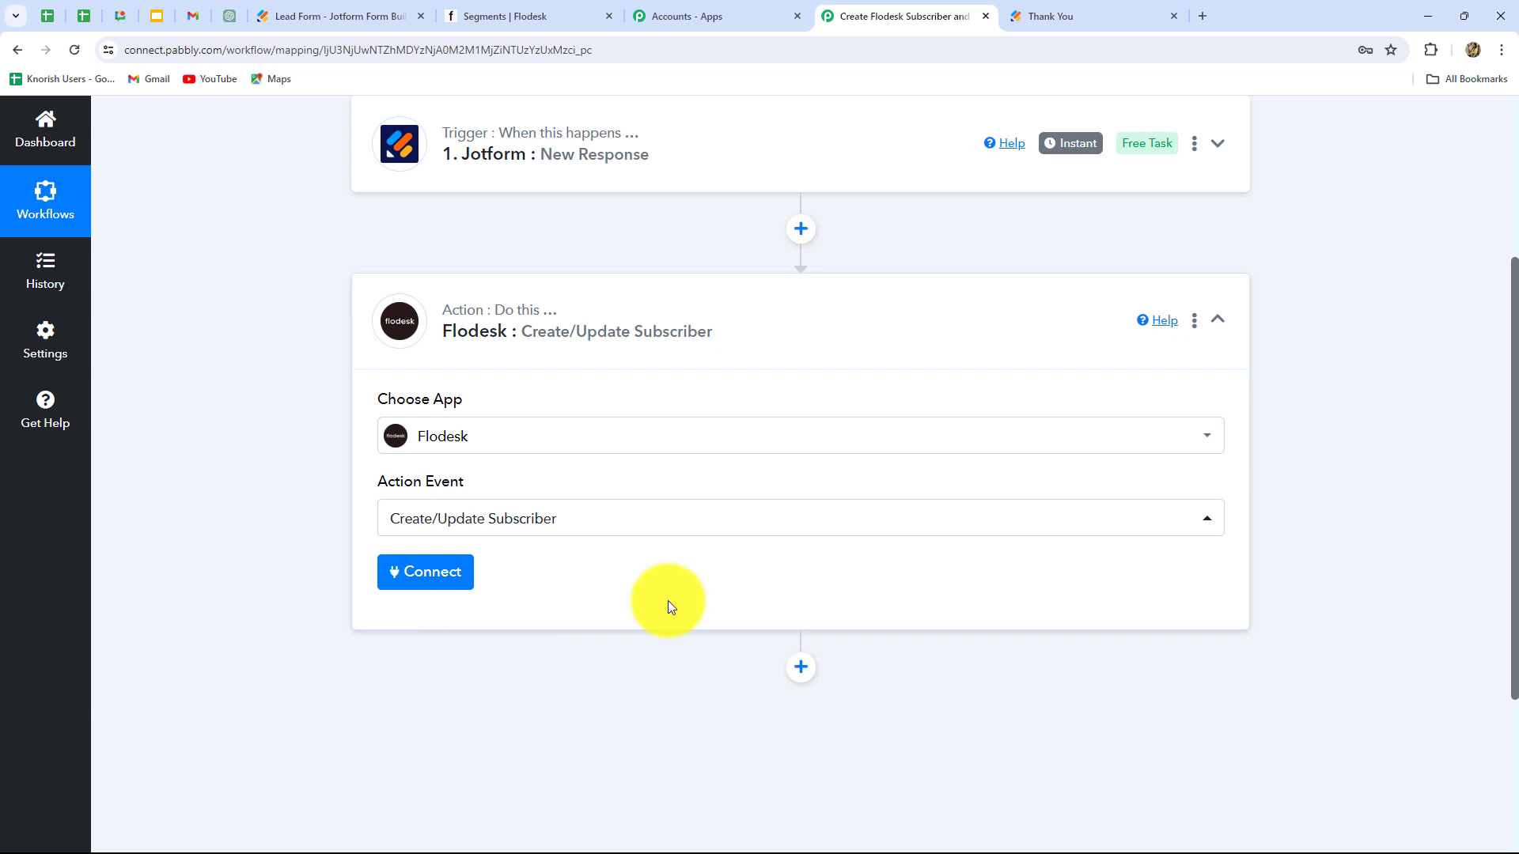
Step: Add a new Flodesk connection and allow Pabbly access in the authorization popup
click(412, 571)
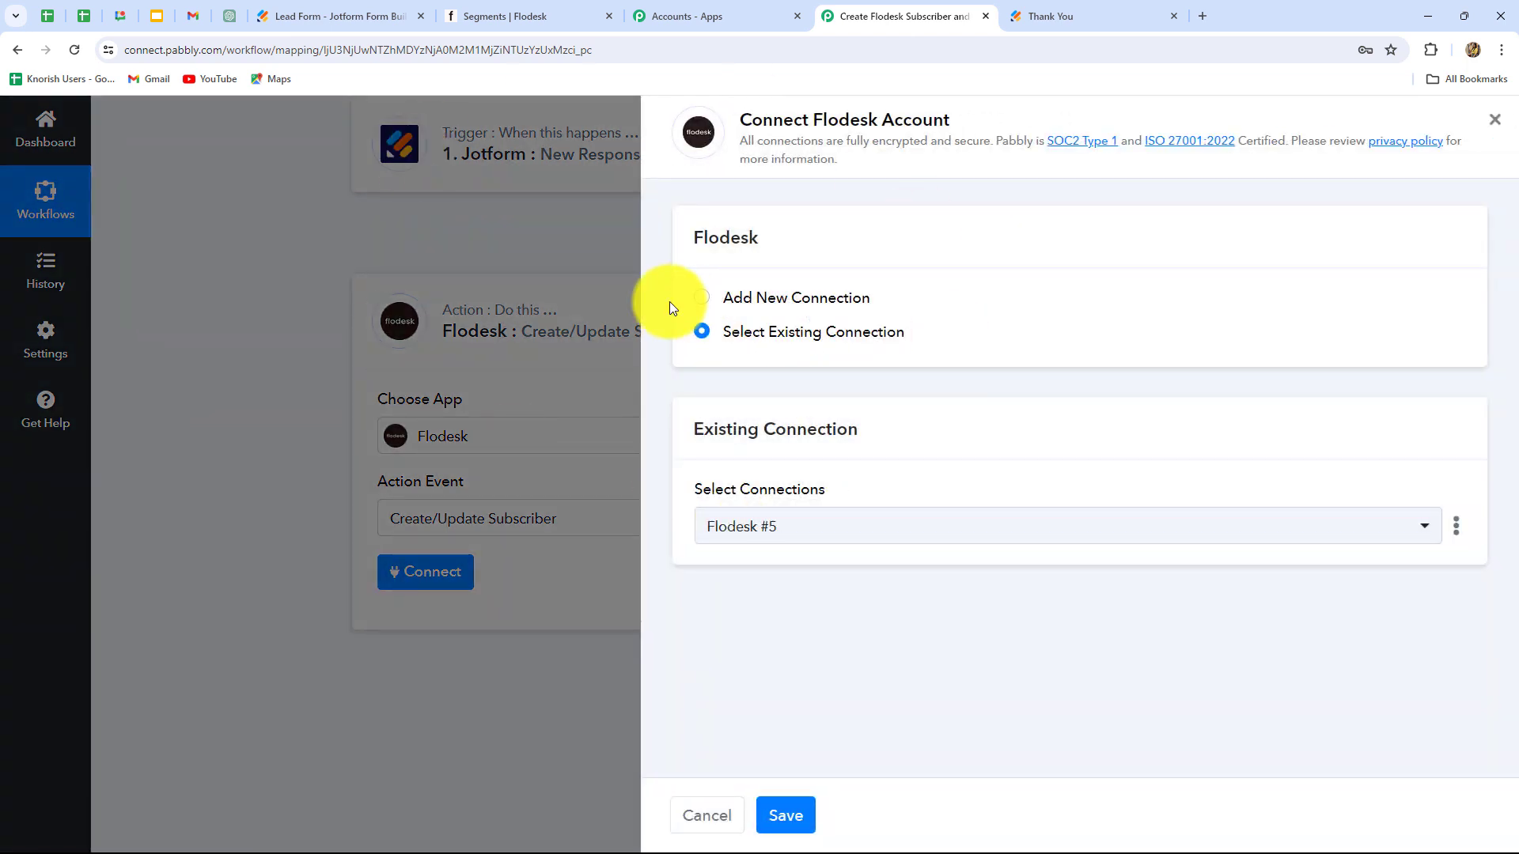
click(700, 299)
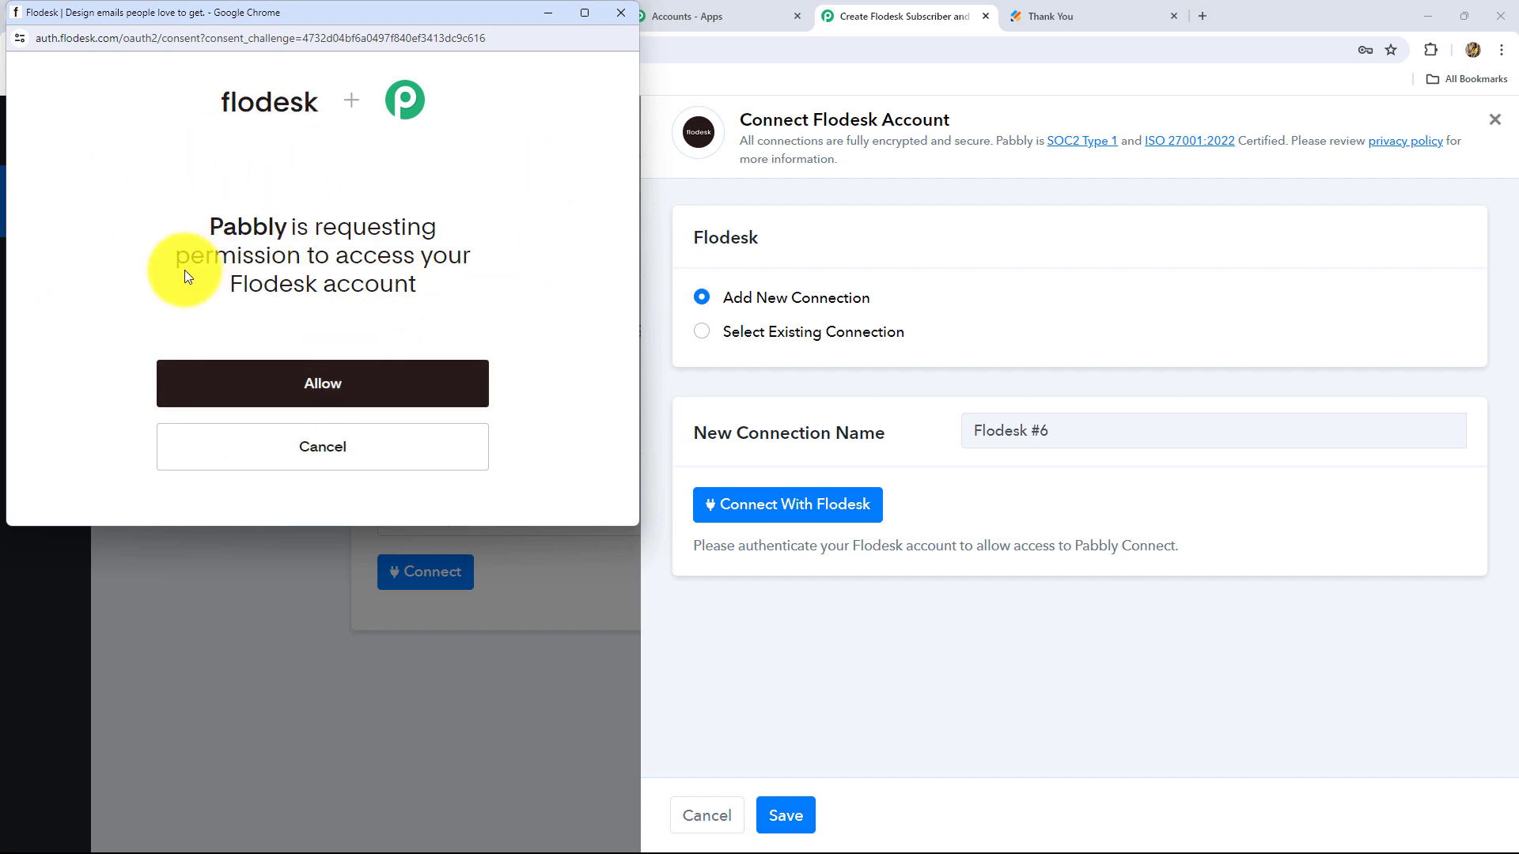
click(313, 400)
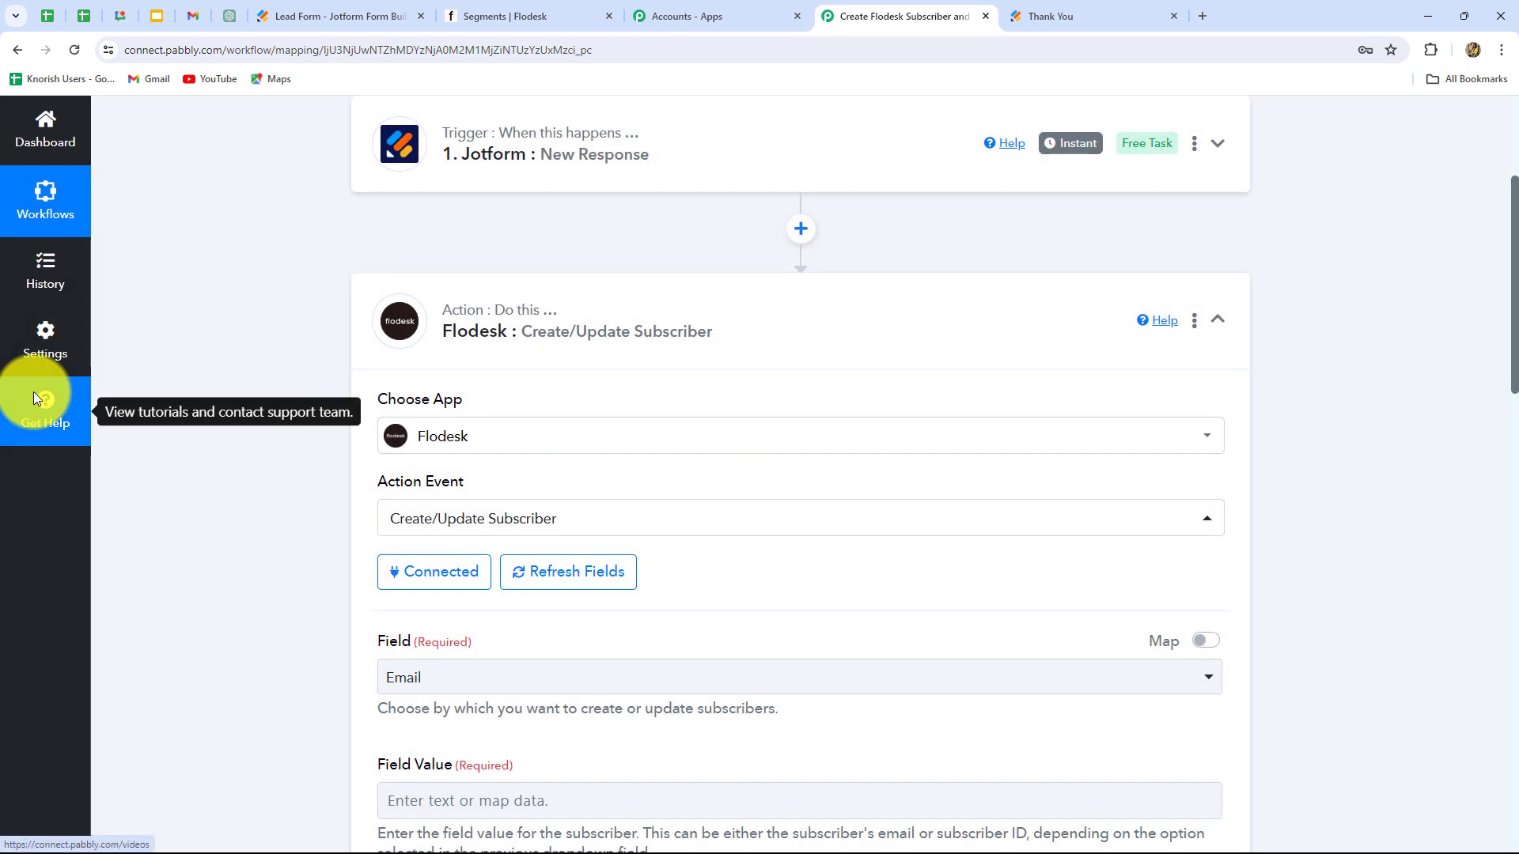
scroll(183, 549, down, 3)
scroll(184, 549, up, 2)
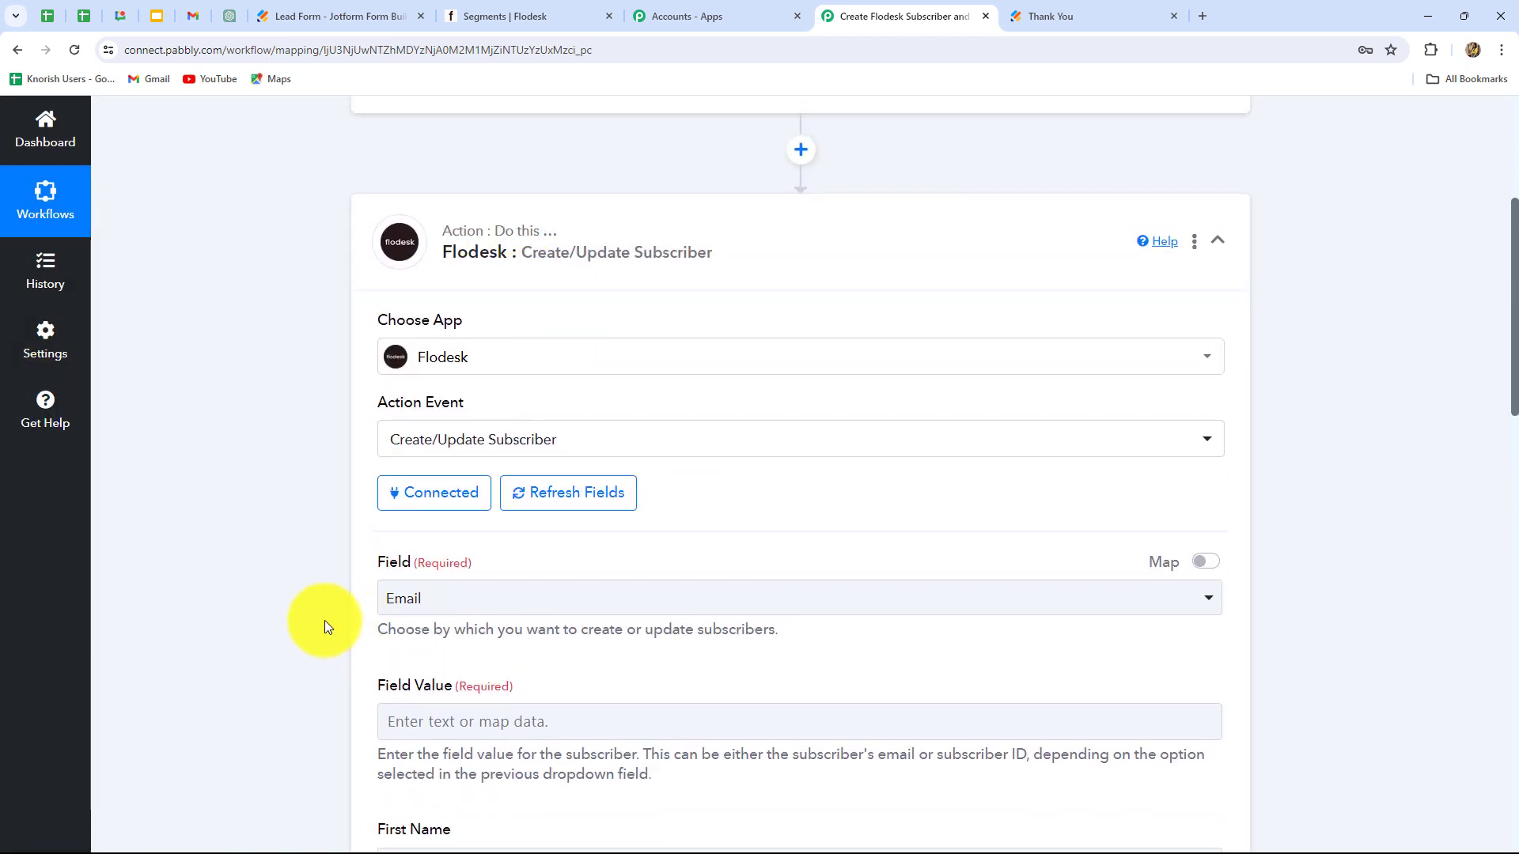
scroll(324, 620, down, 6)
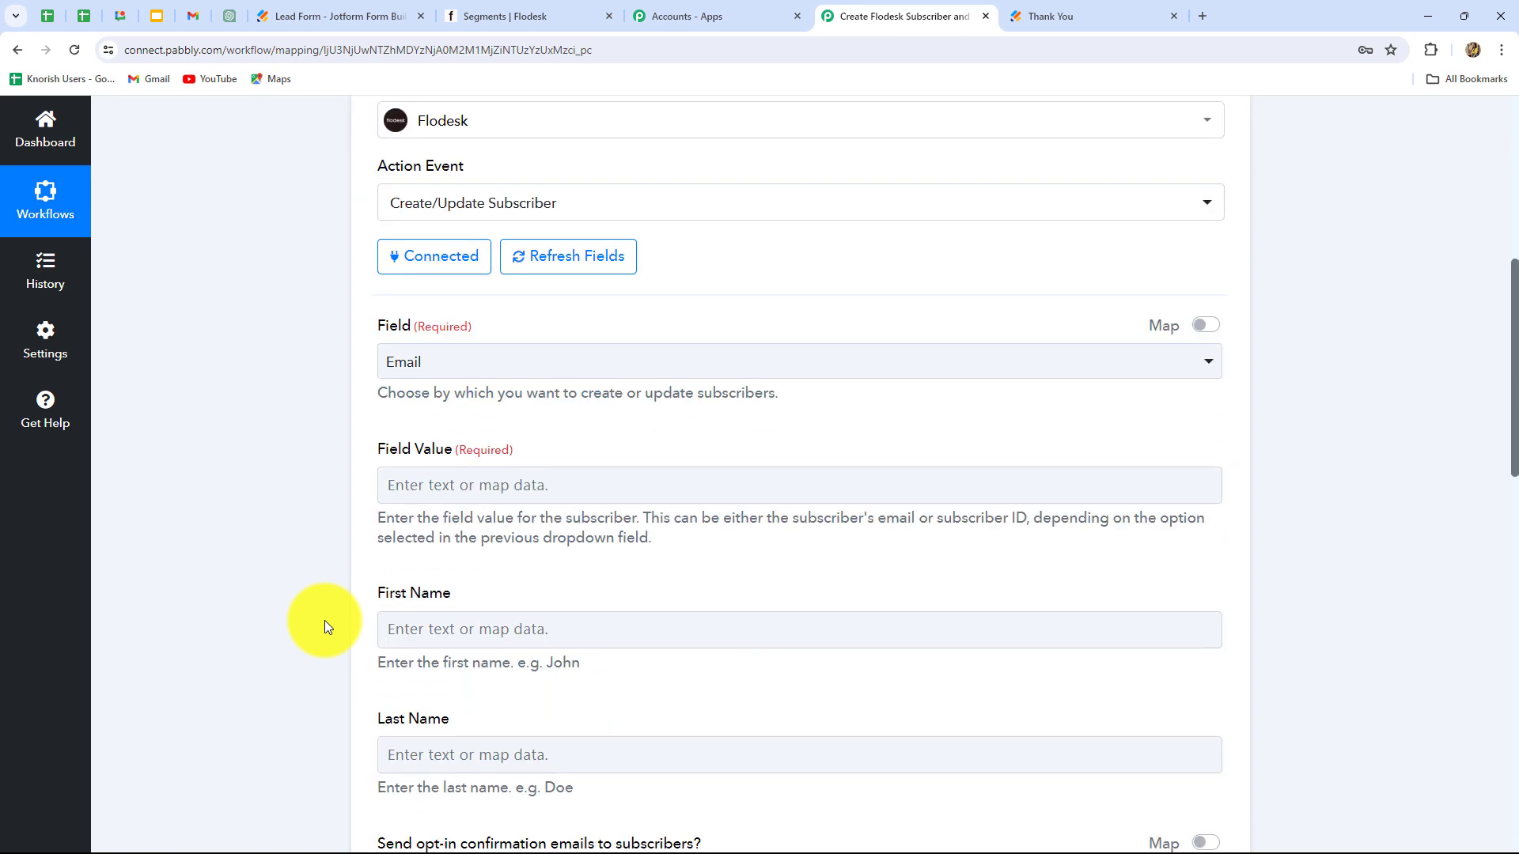
scroll(324, 619, up, 5)
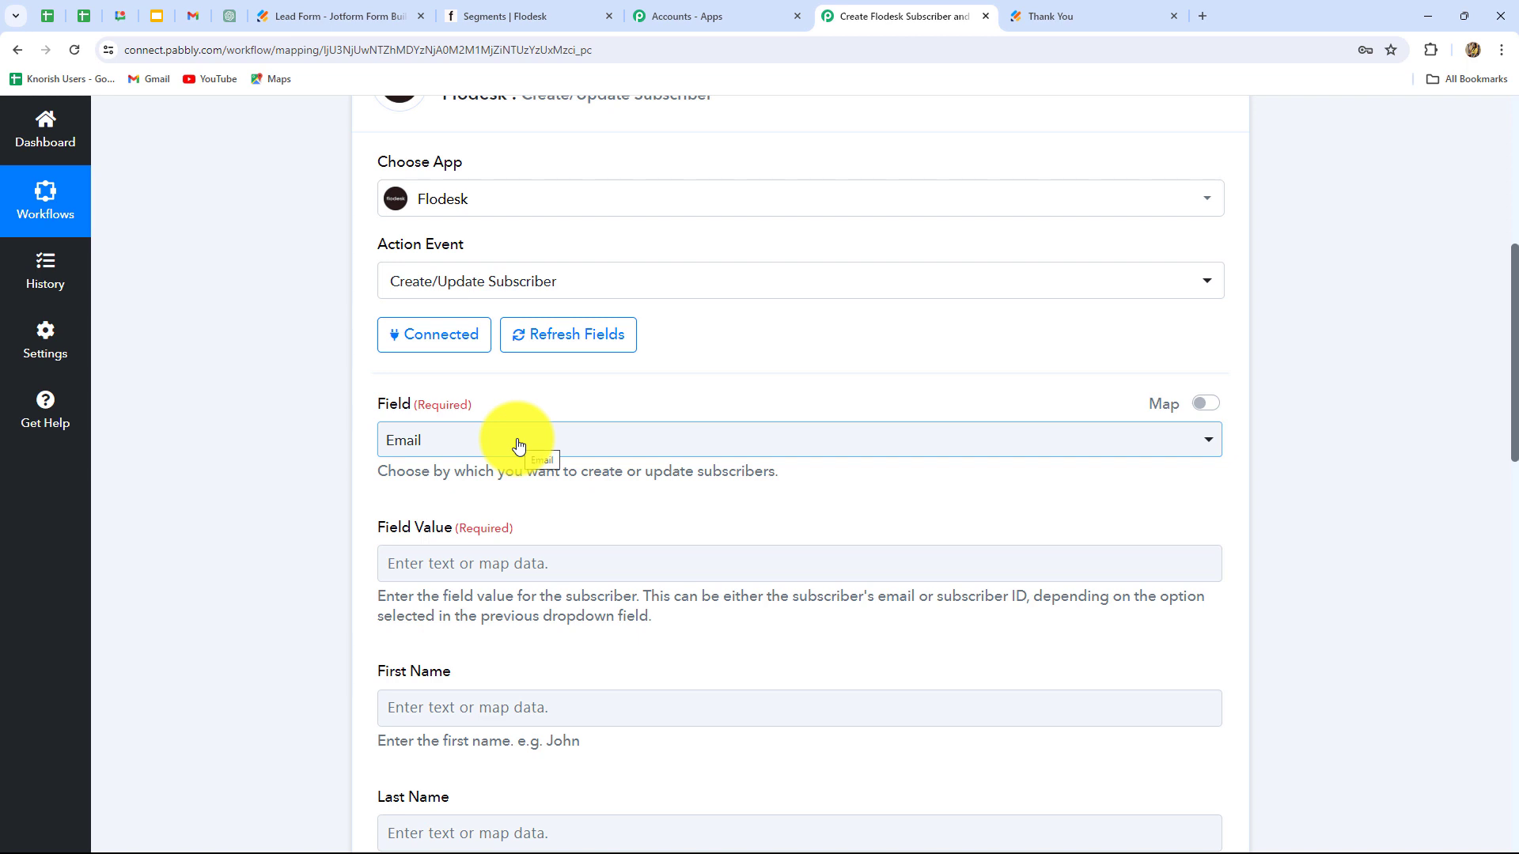
click(518, 444)
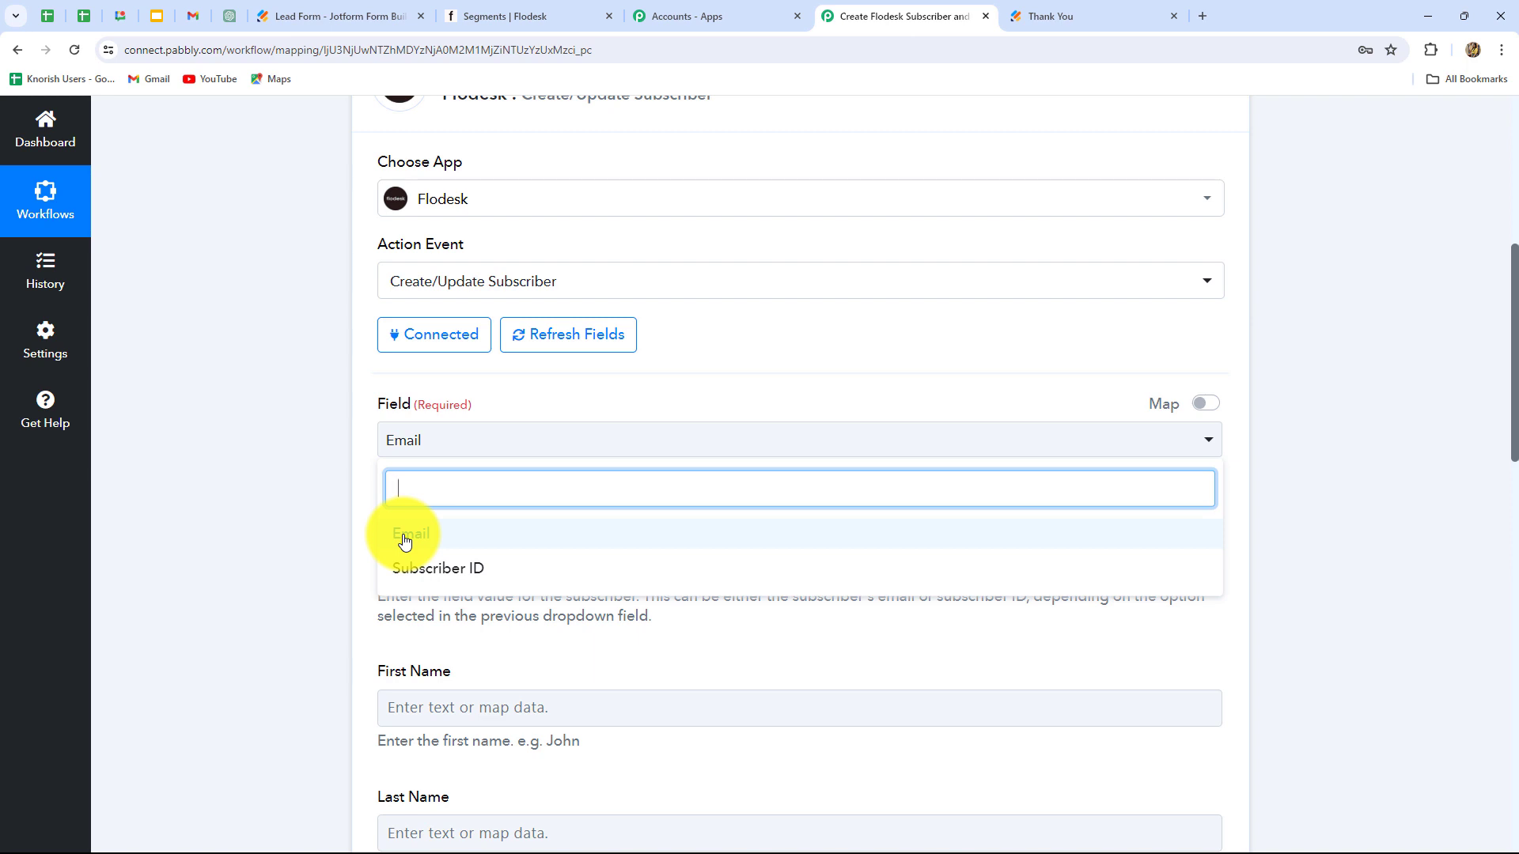
click(404, 542)
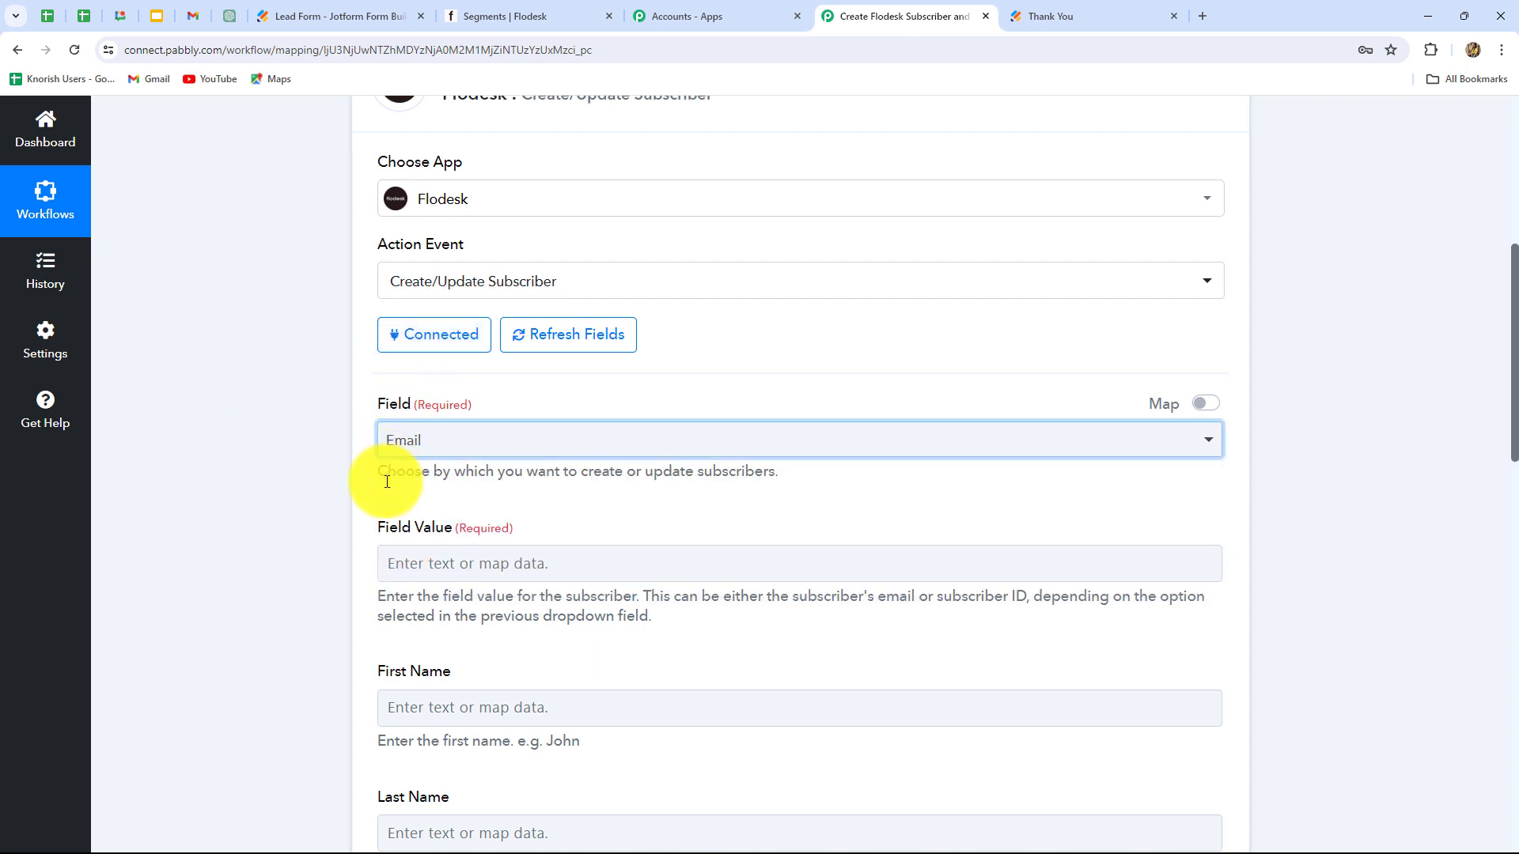
scroll(387, 507, down, 2)
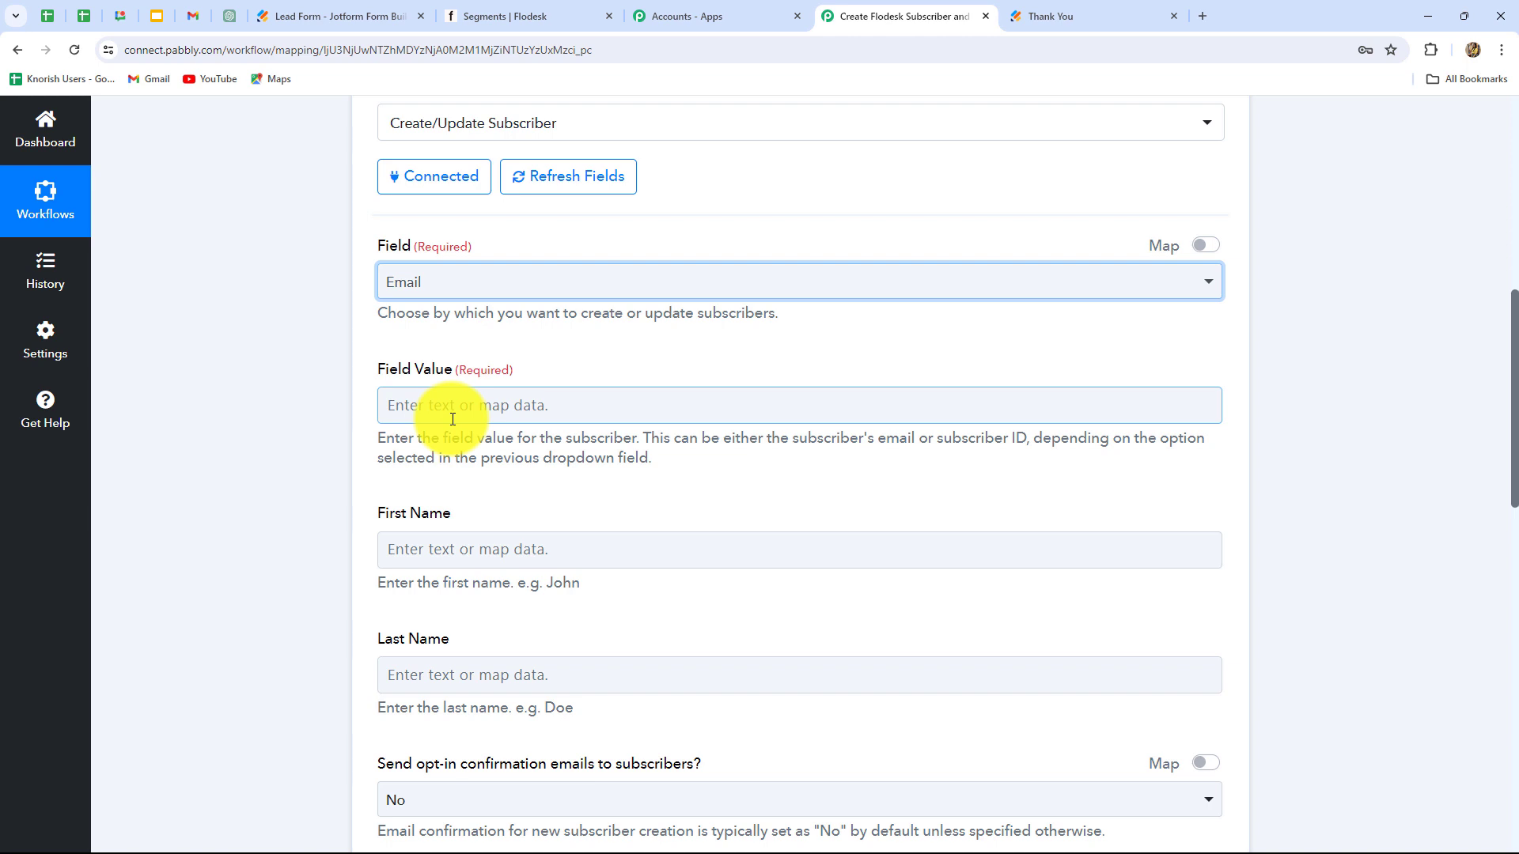
Step: Map the Flodesk Field Value to the Jotform response's RawRequest Q4 Email
click(477, 404)
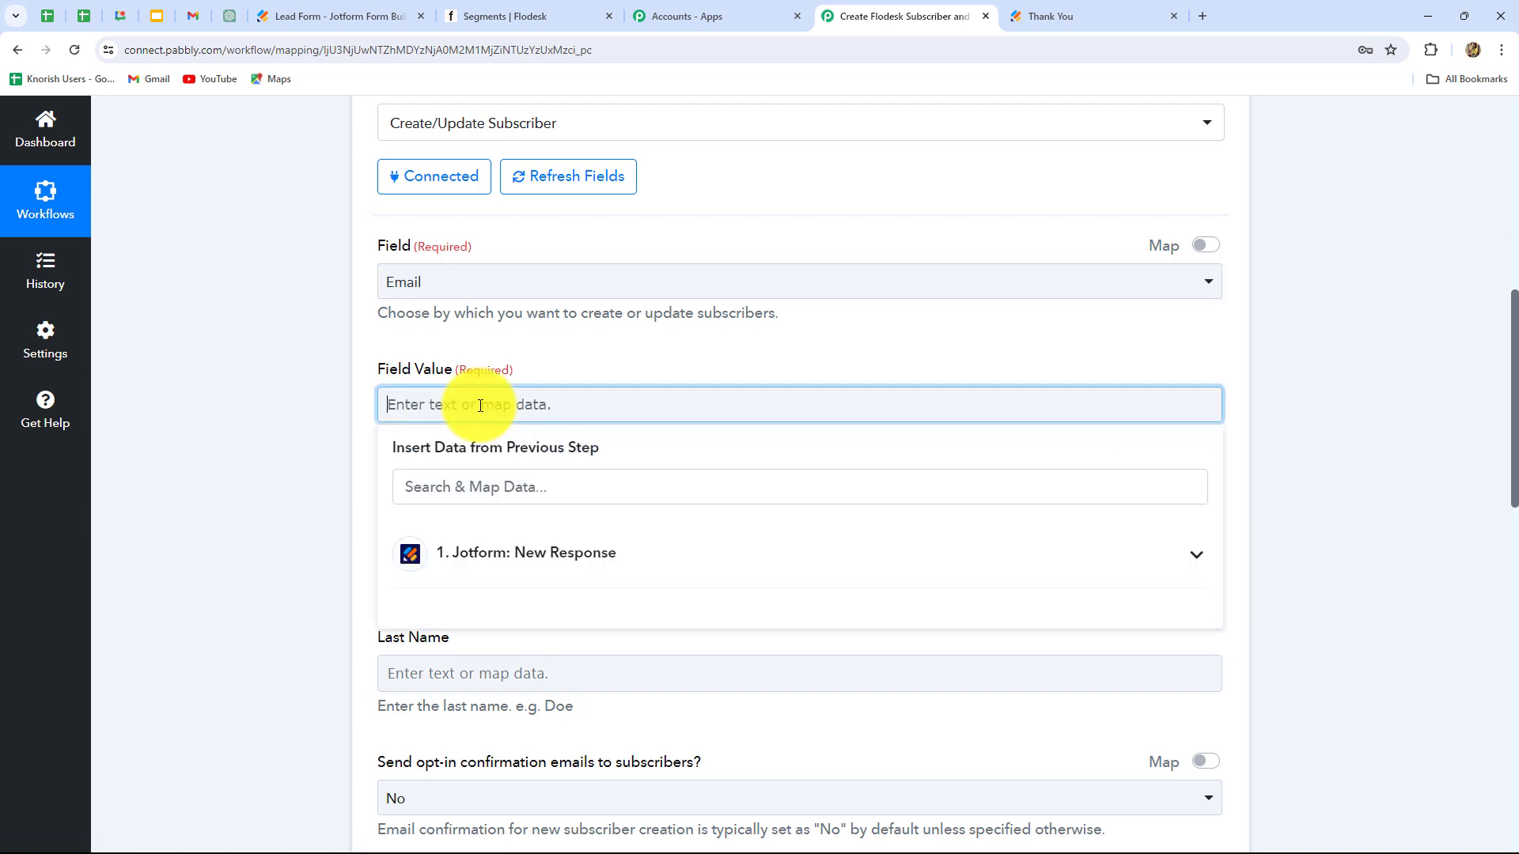
click(496, 551)
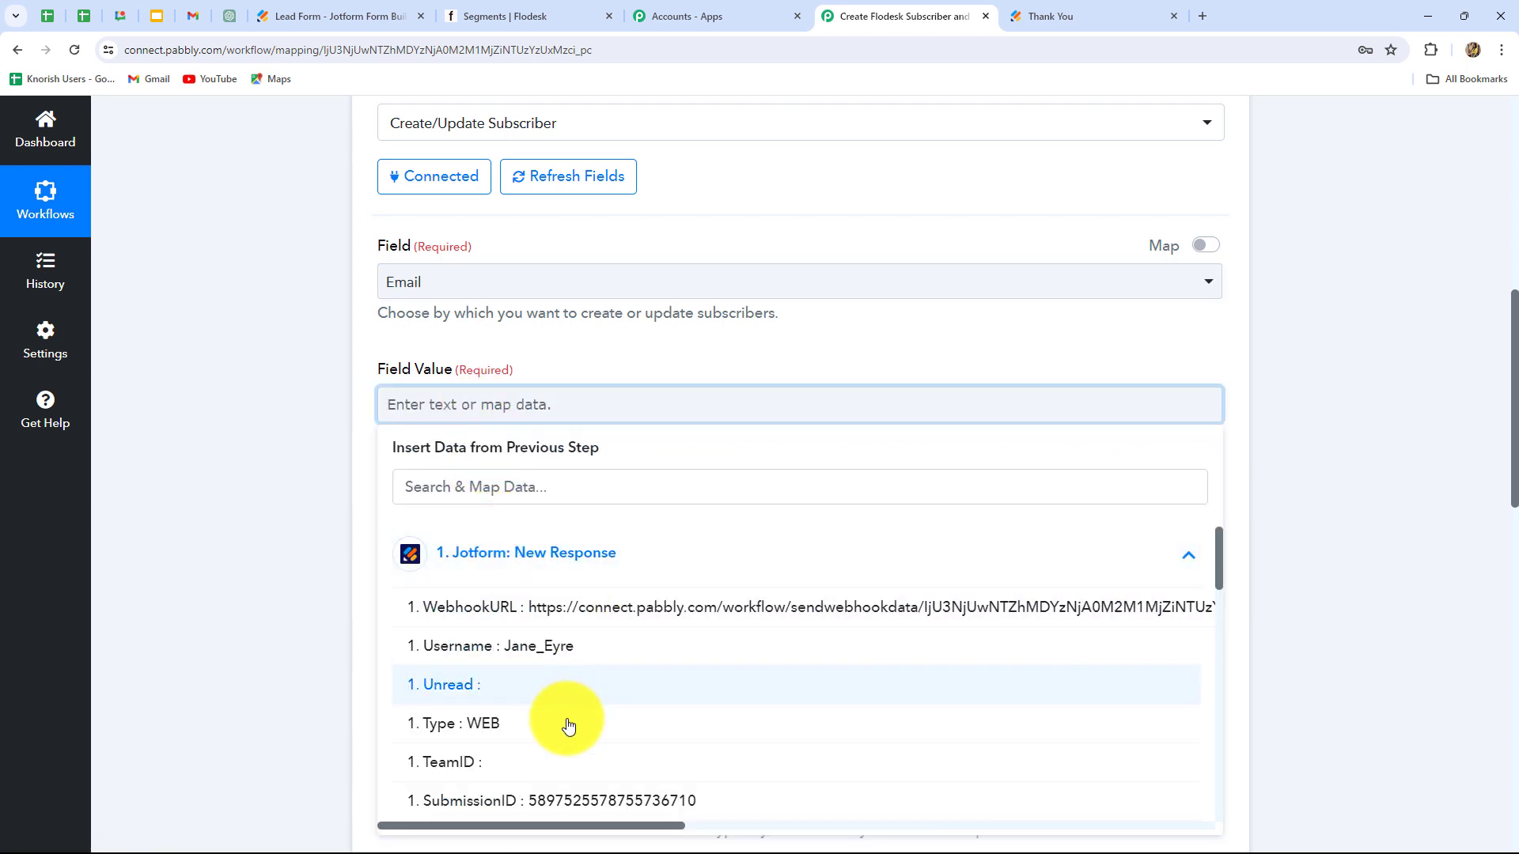
scroll(567, 721, down, 3)
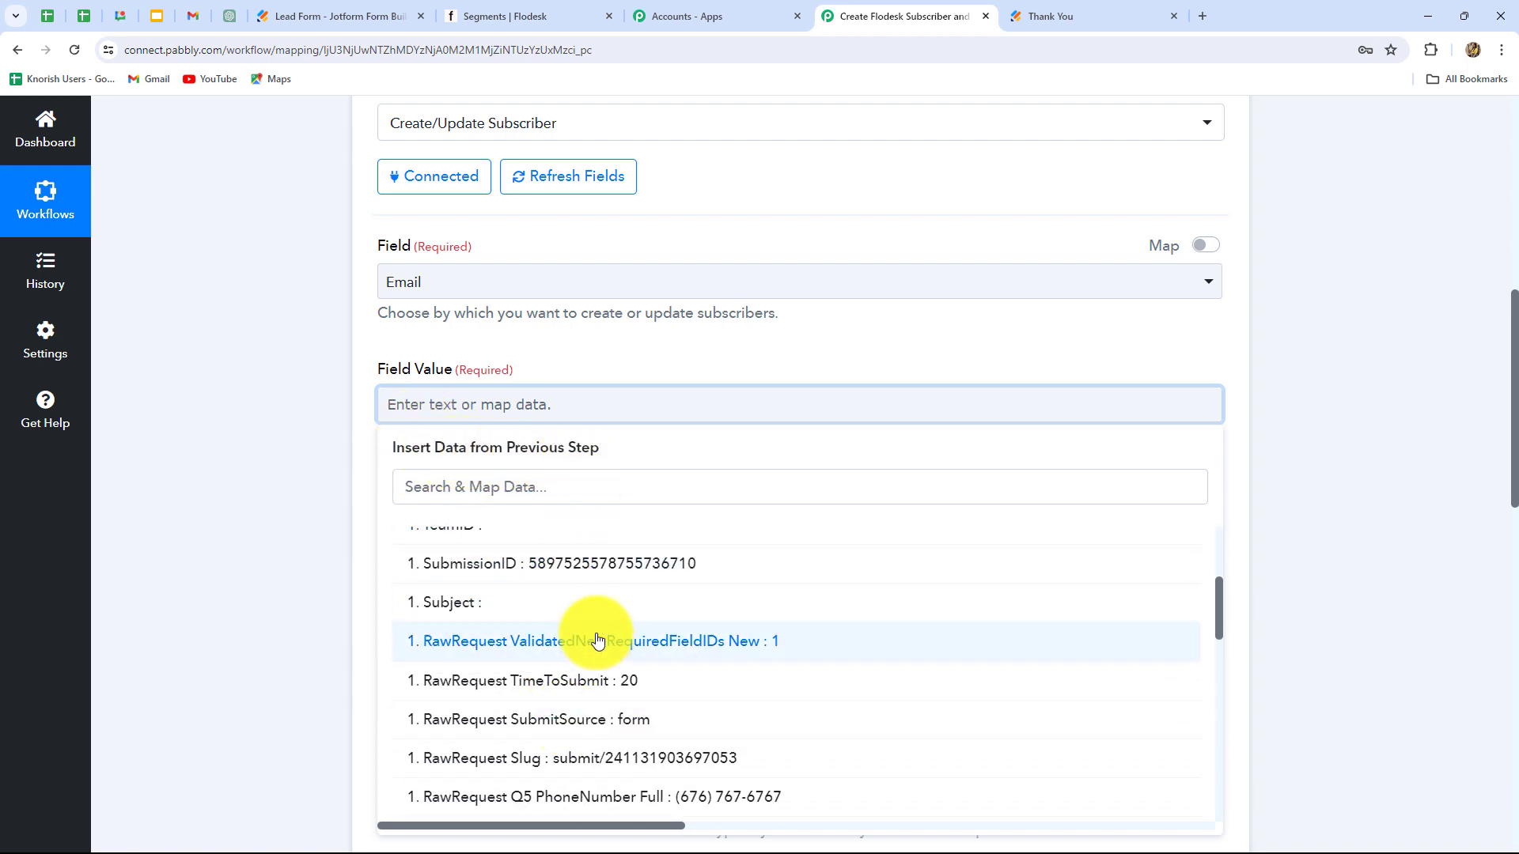
scroll(597, 645, down, 6)
scroll(597, 650, up, 3)
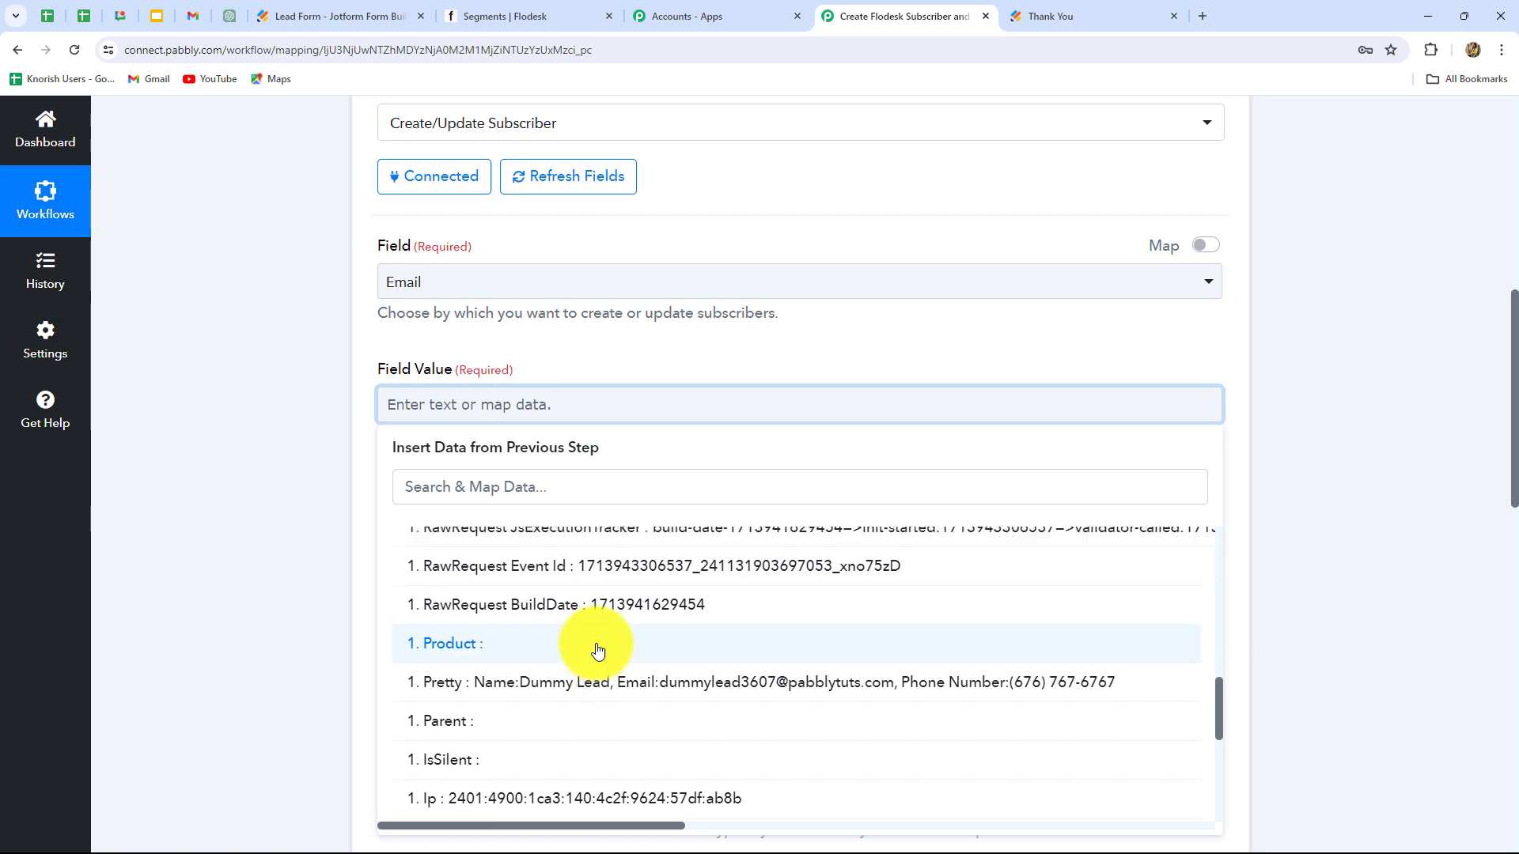
scroll(597, 650, down, 6)
scroll(597, 650, up, 5)
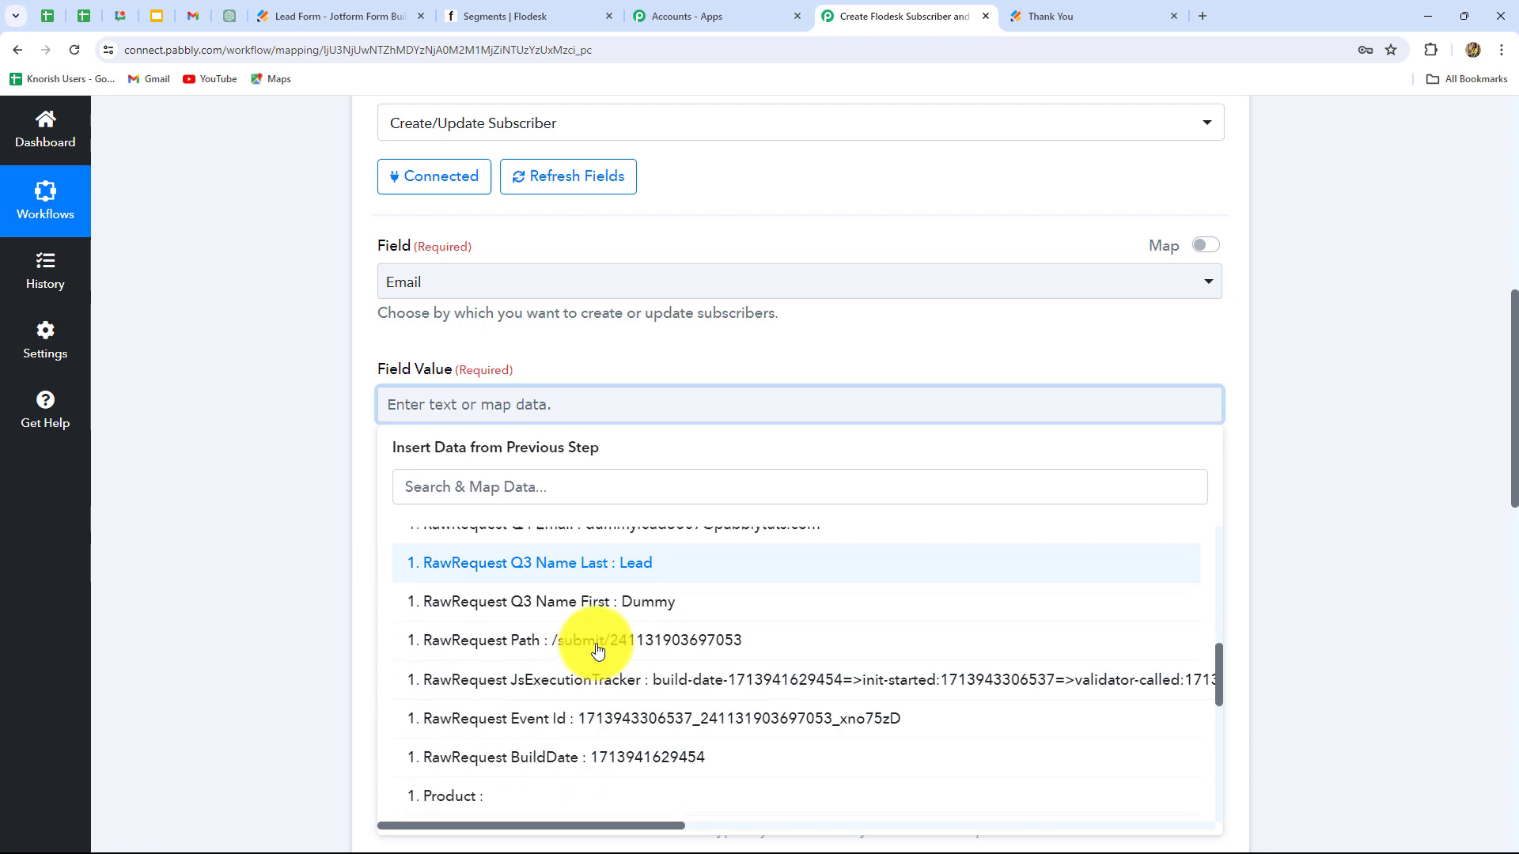
click(619, 604)
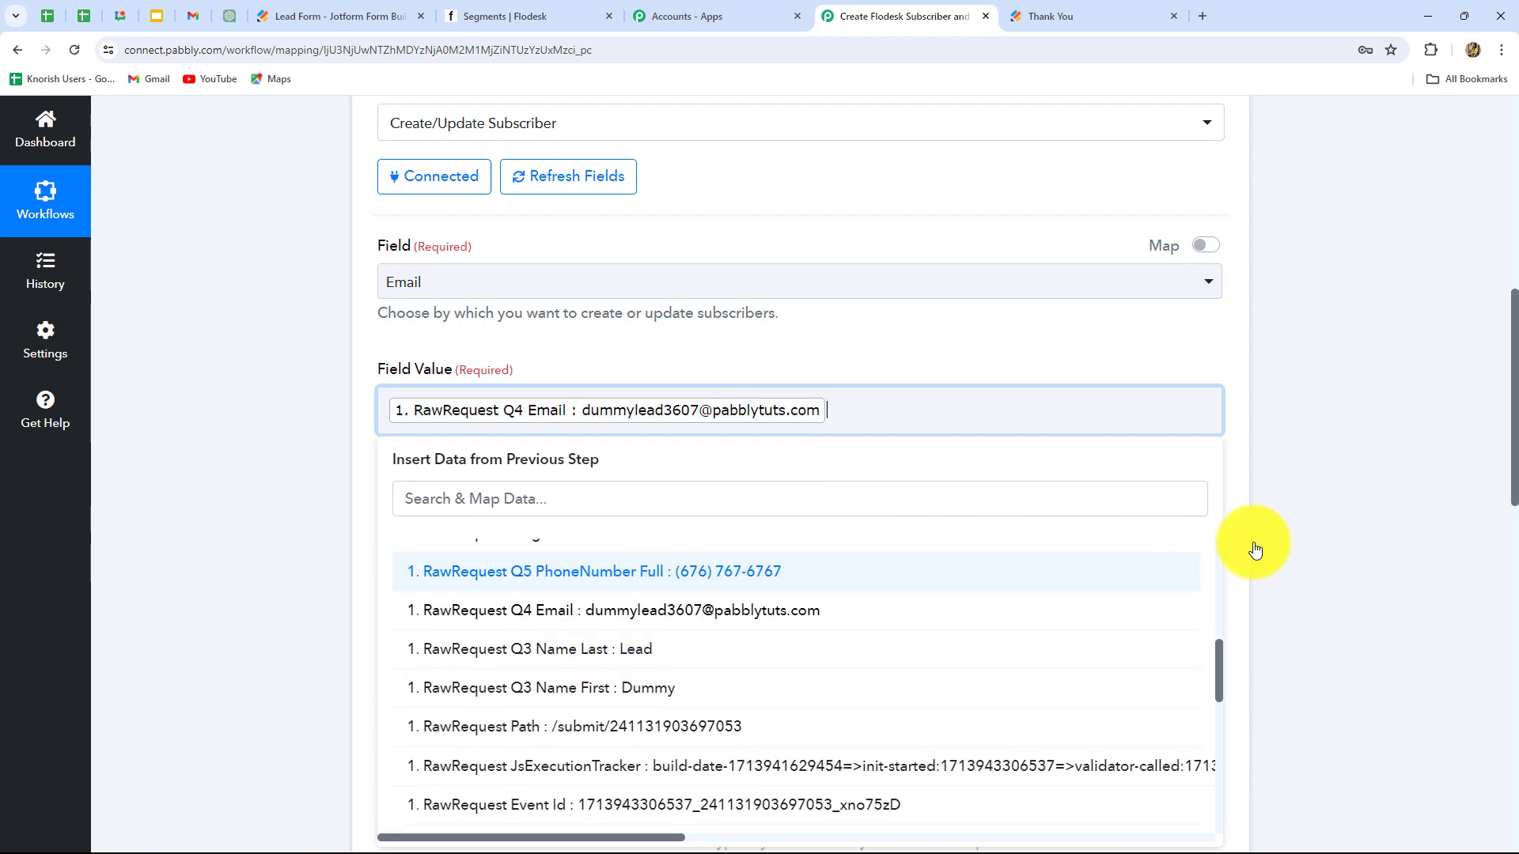
click(1346, 483)
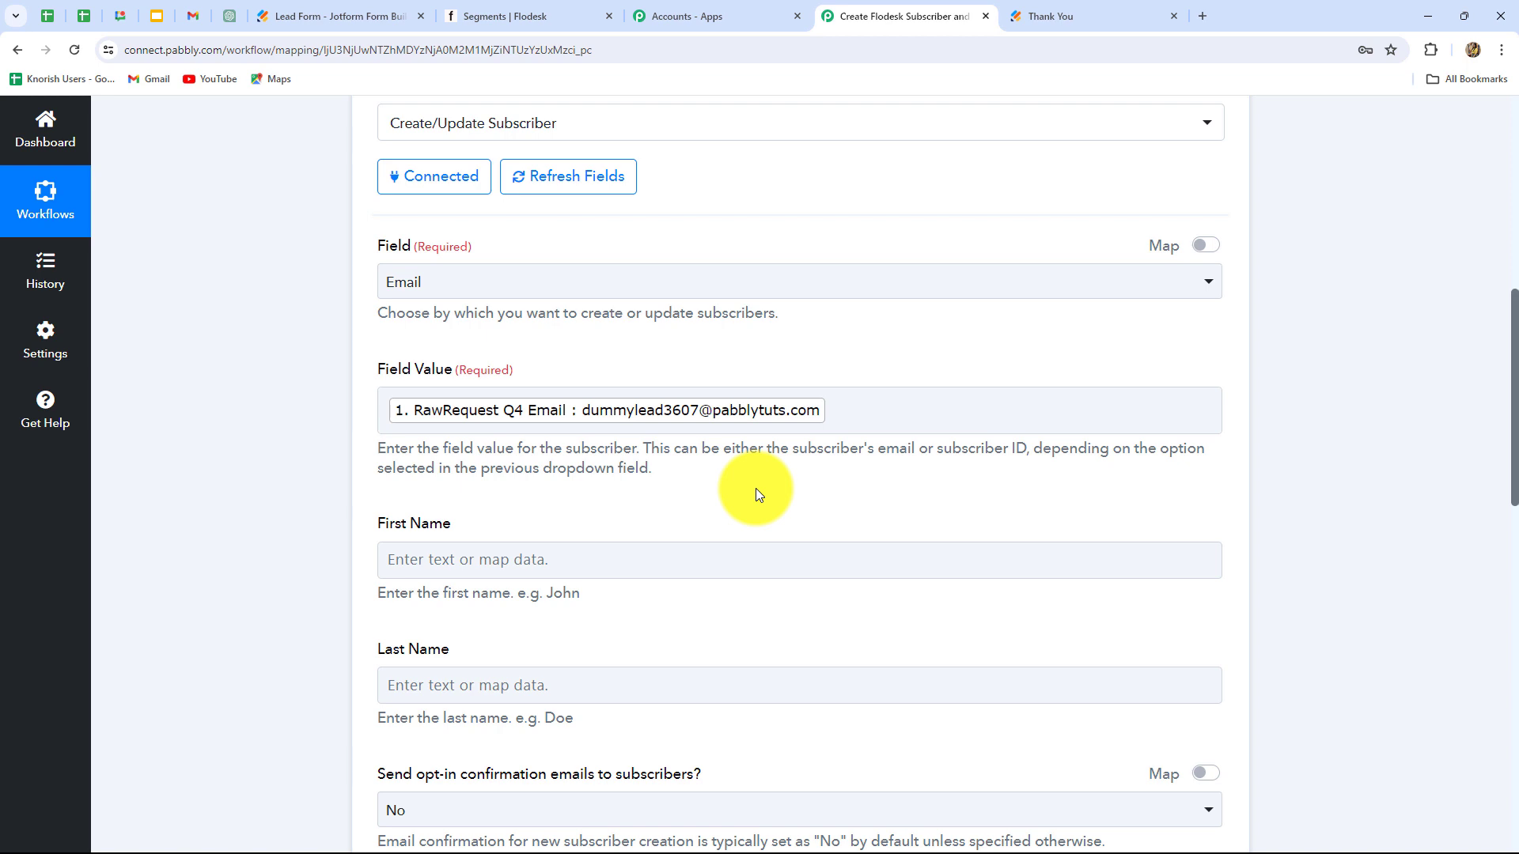
Step: Map Jotform's Q3 Name First and Q3 Name Last into First Name and Last Name
scroll(757, 494, down, 3)
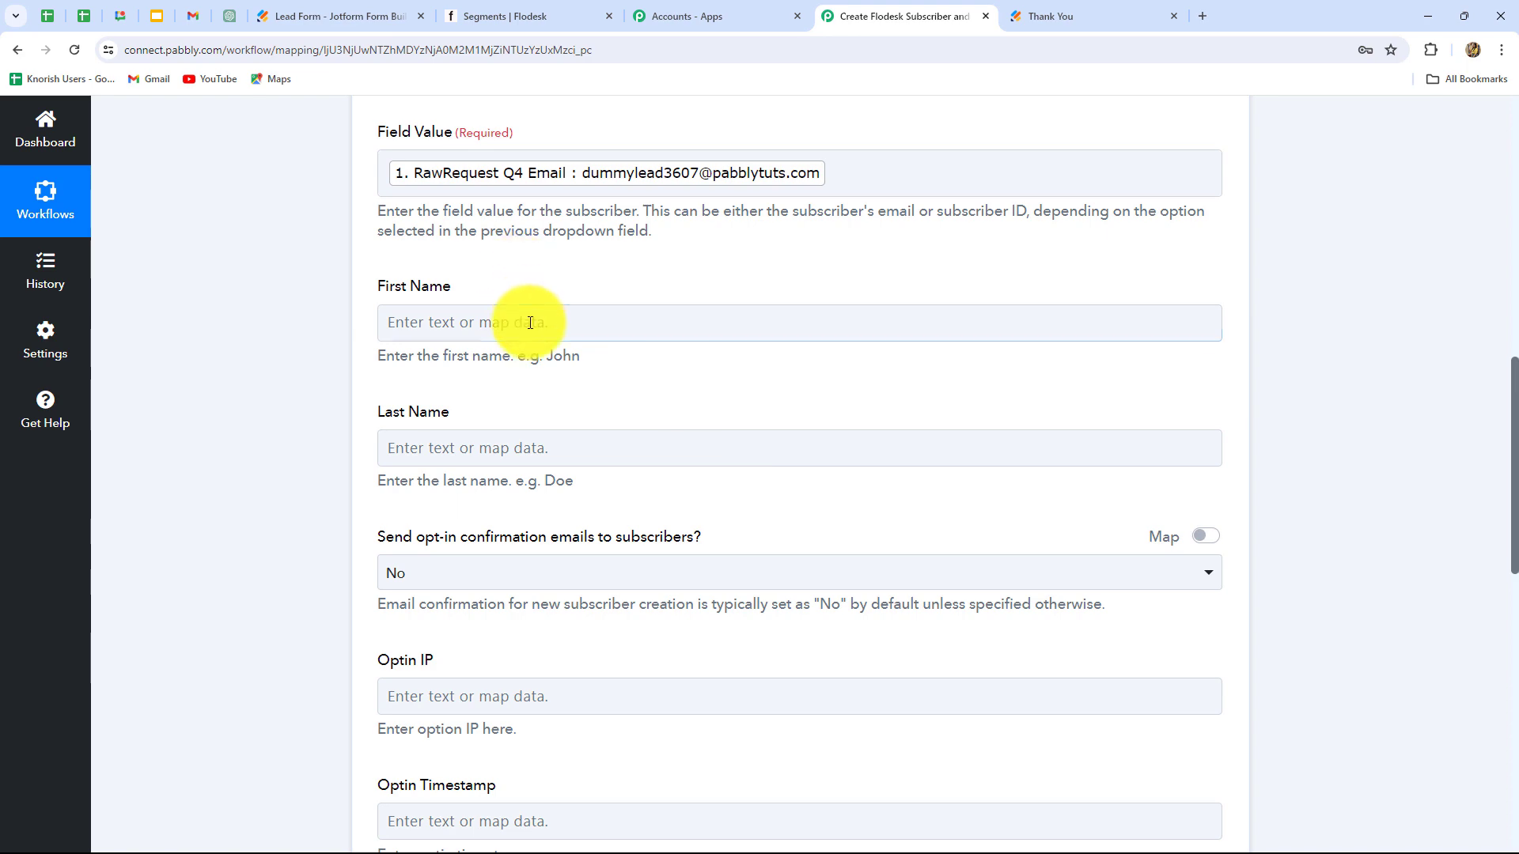
click(530, 323)
scroll(528, 318, down, 2)
click(529, 317)
scroll(594, 601, down, 1)
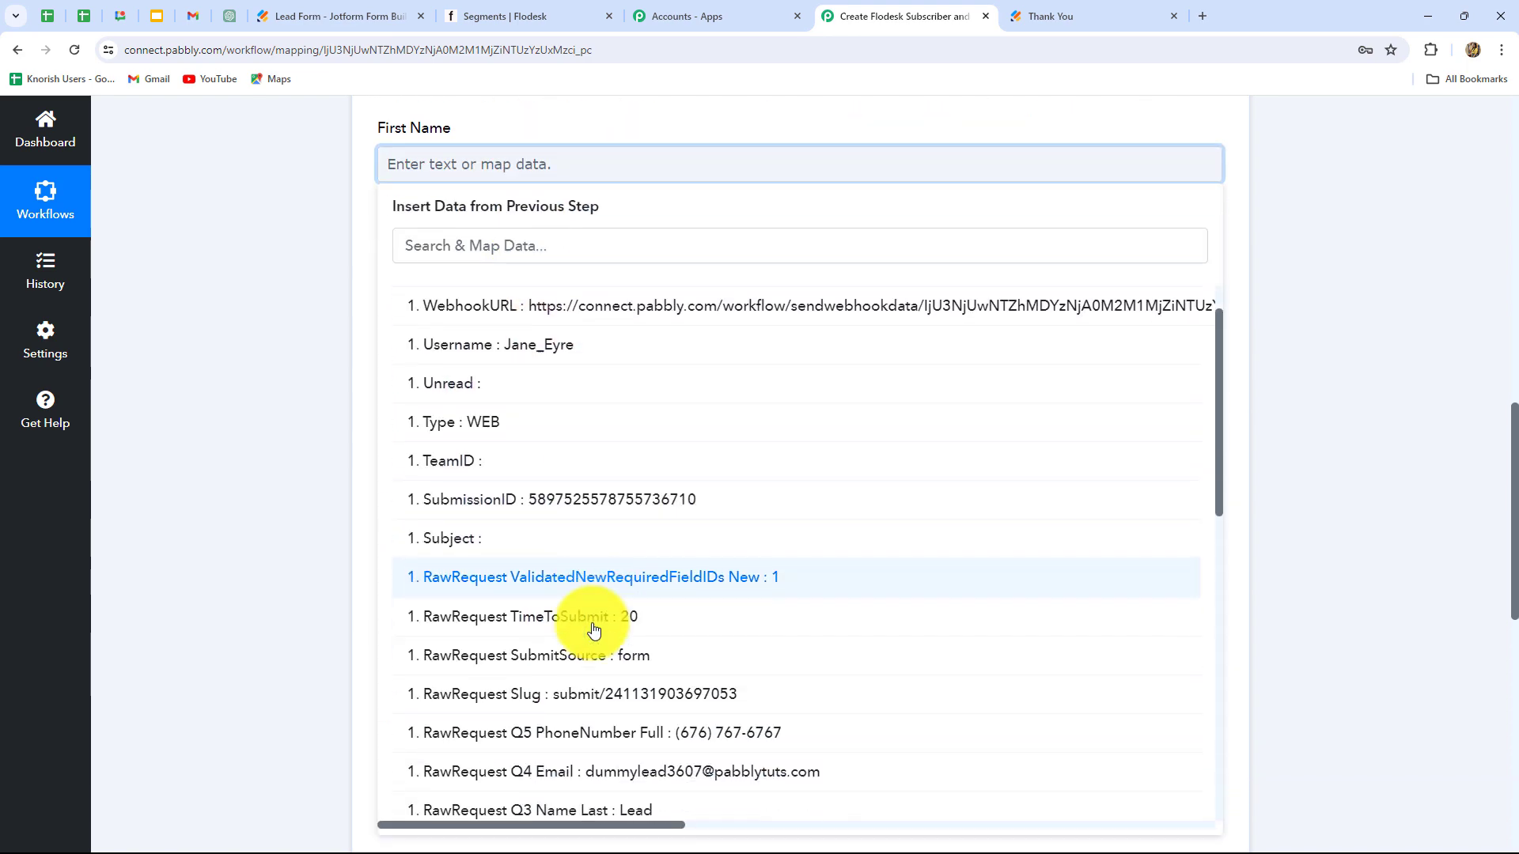
scroll(594, 629, down, 3)
click(593, 628)
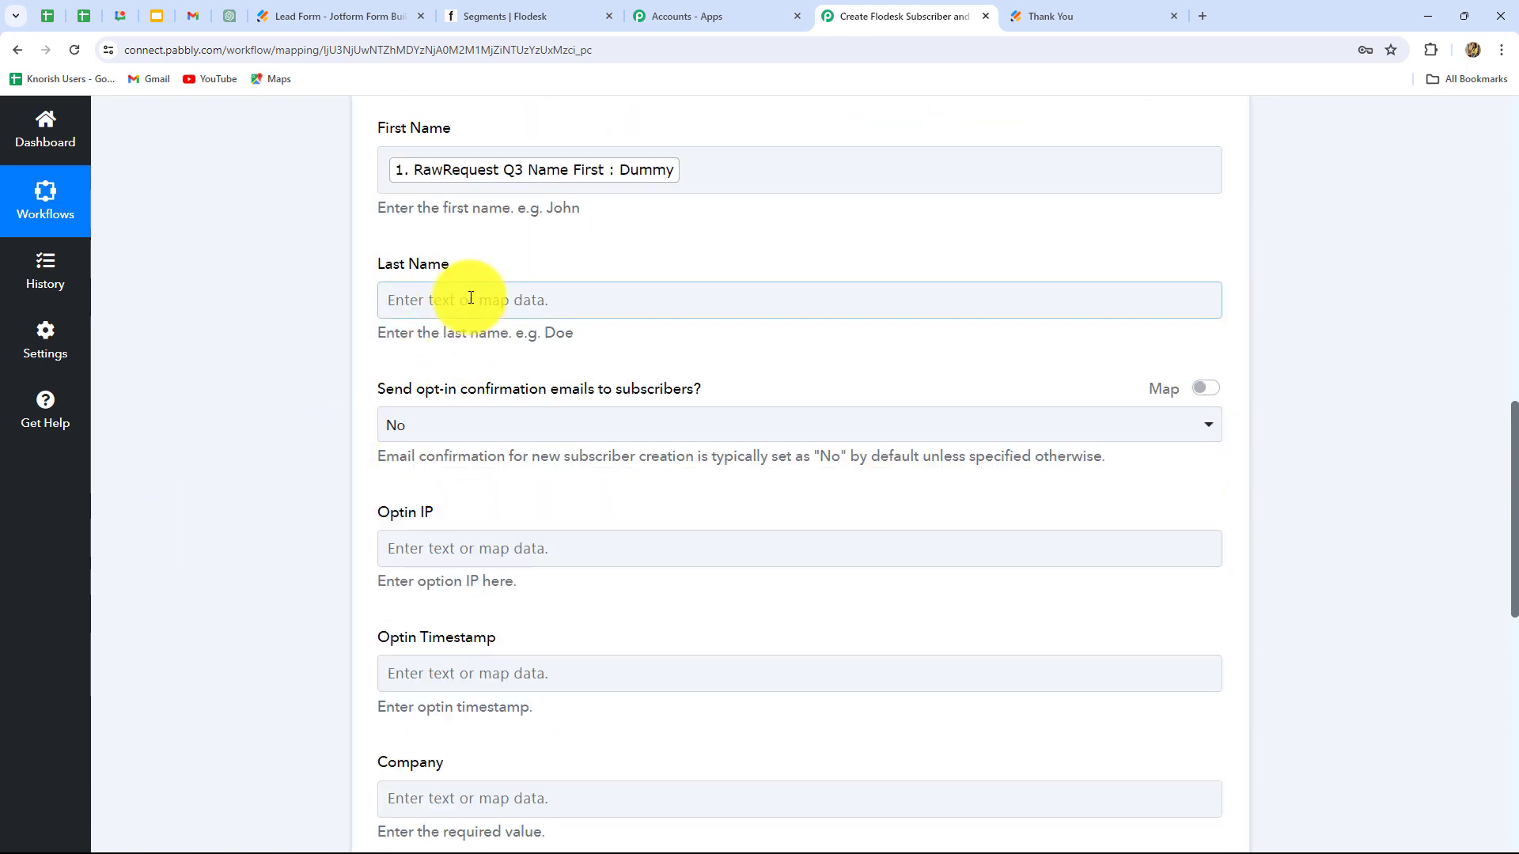
click(471, 297)
click(491, 444)
scroll(617, 755, down, 4)
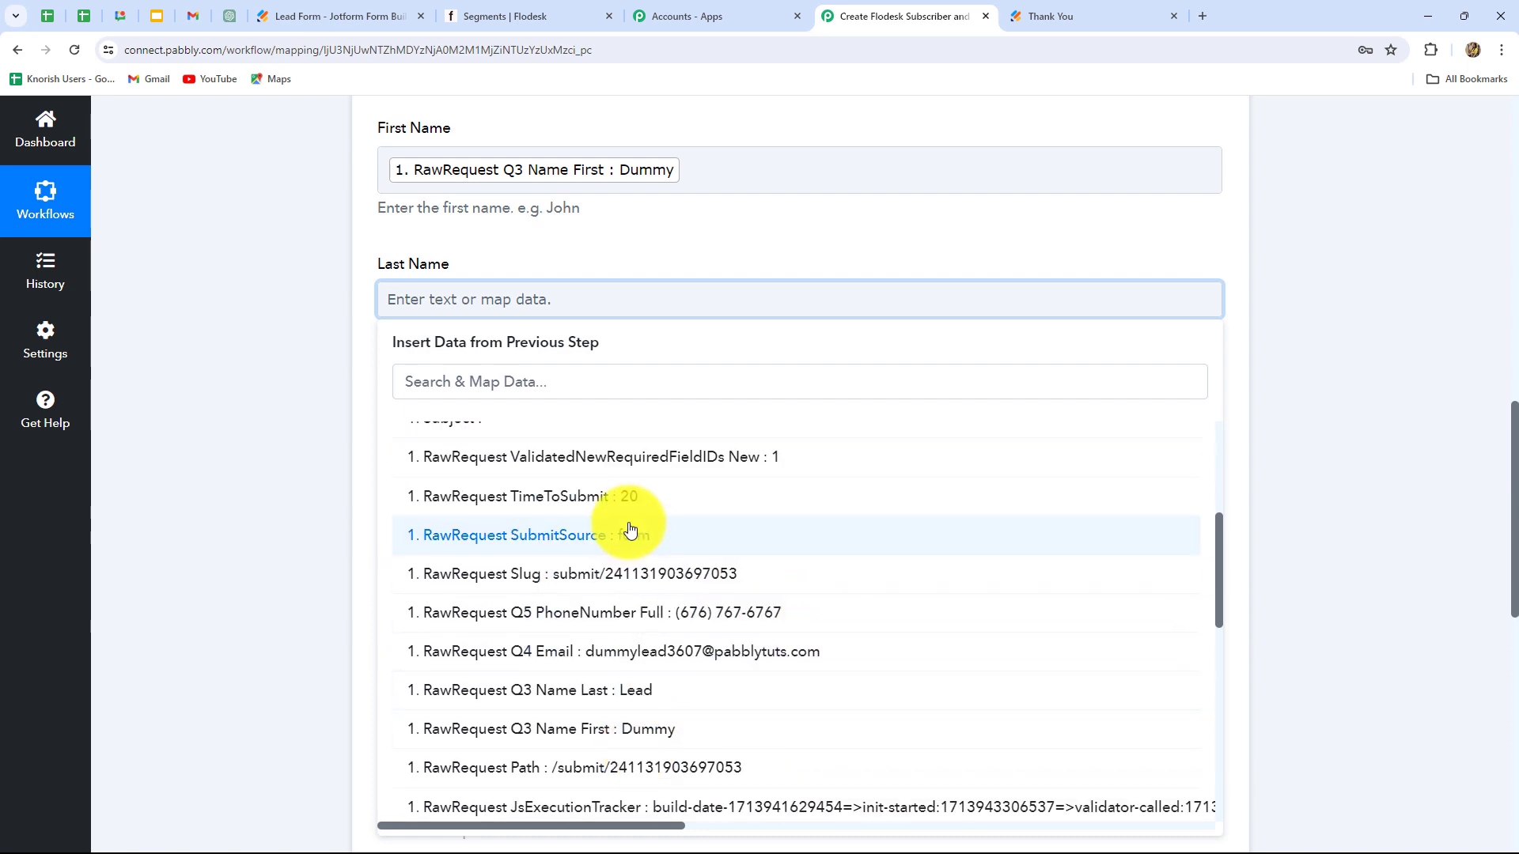
click(633, 690)
Step: Map Q5 PhoneNumber Full into Mobile No., then save and send a test request
scroll(409, 261, down, 2)
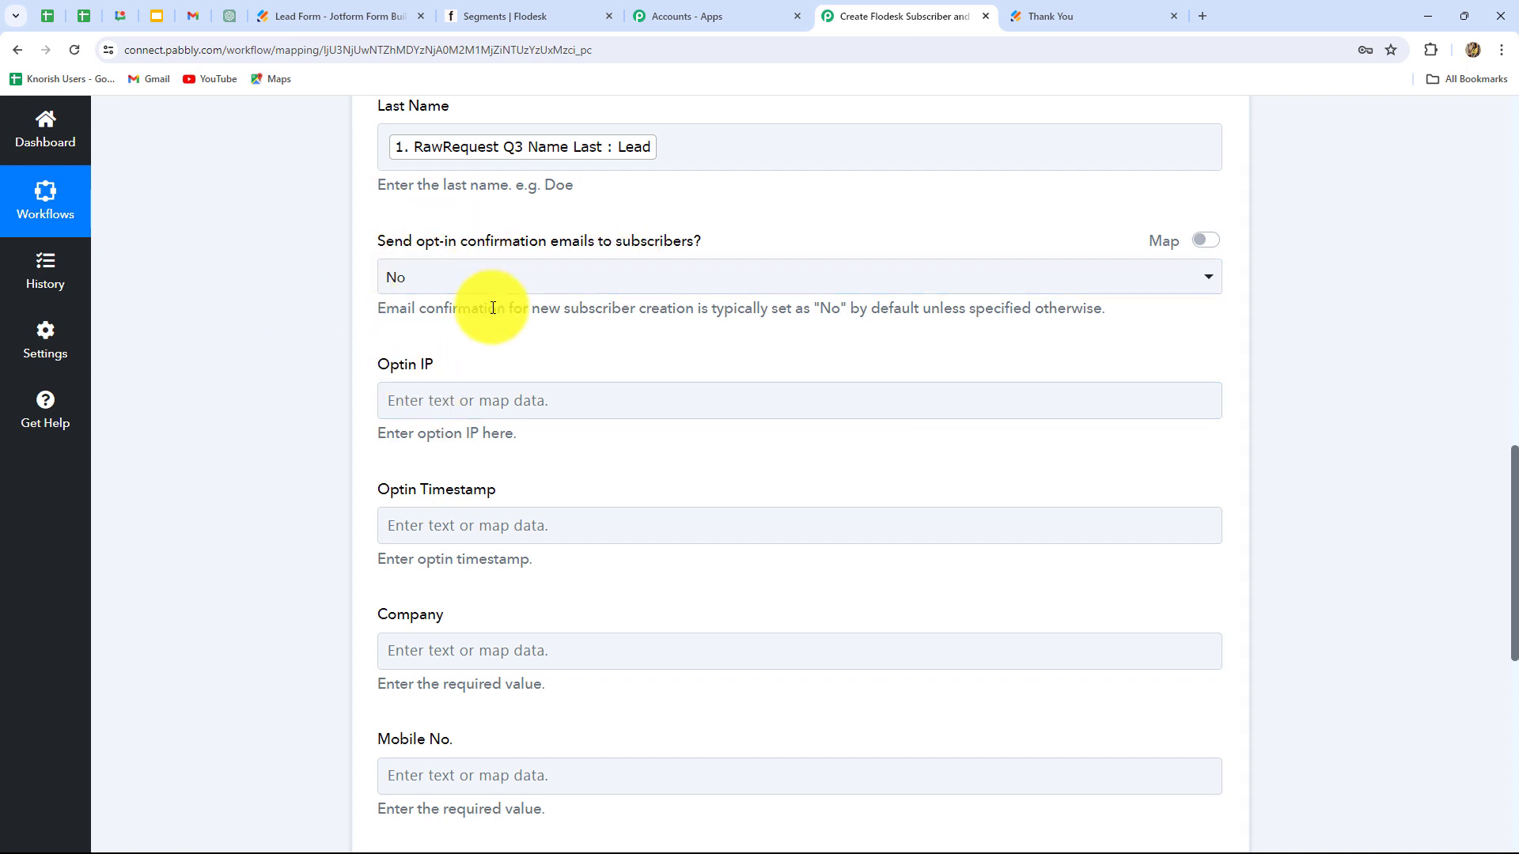
scroll(501, 430, down, 1)
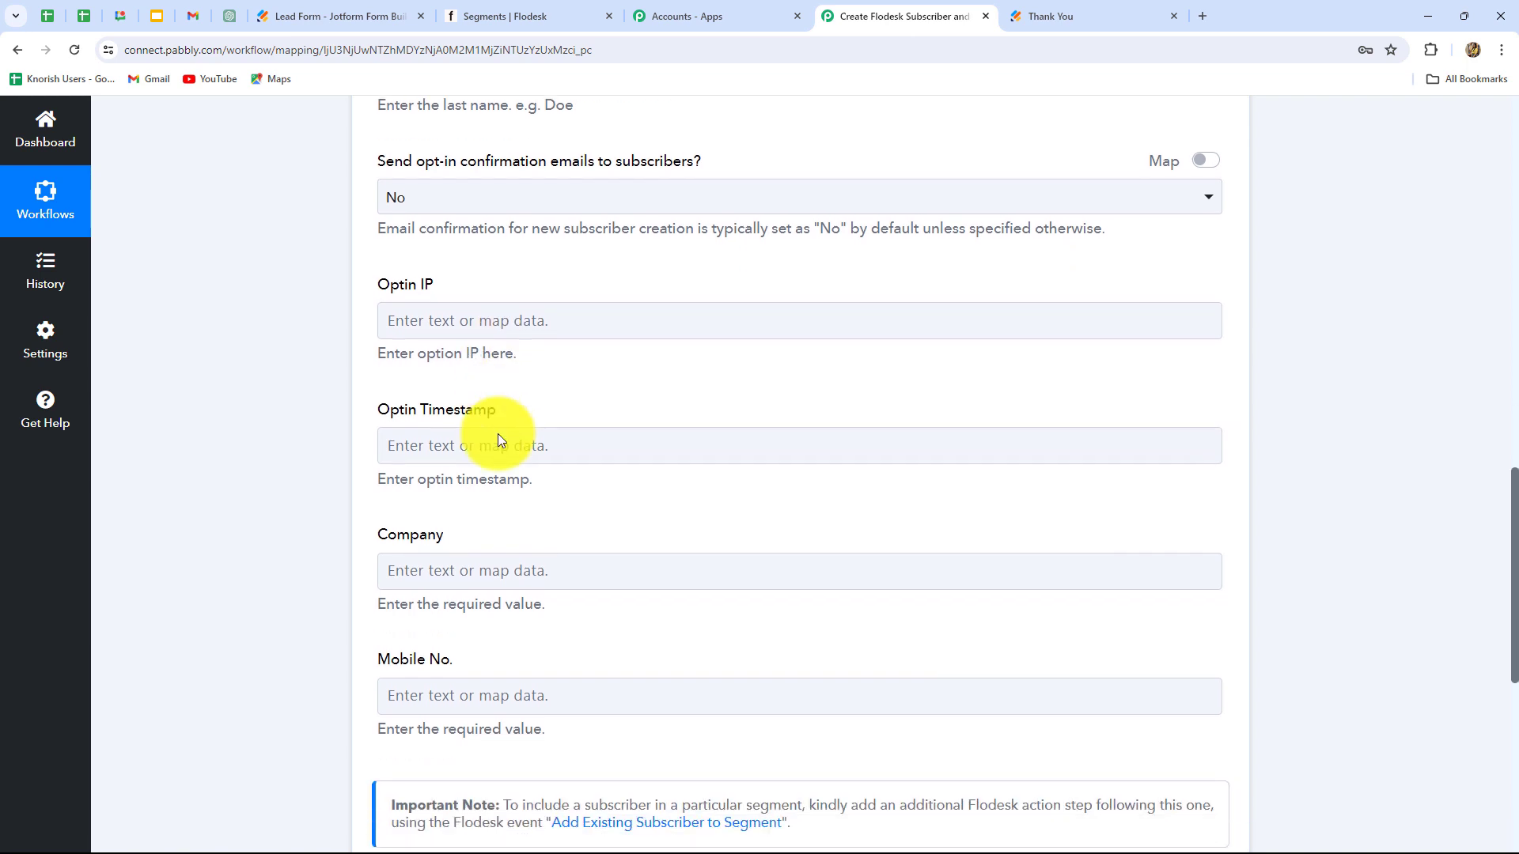
scroll(499, 440, down, 3)
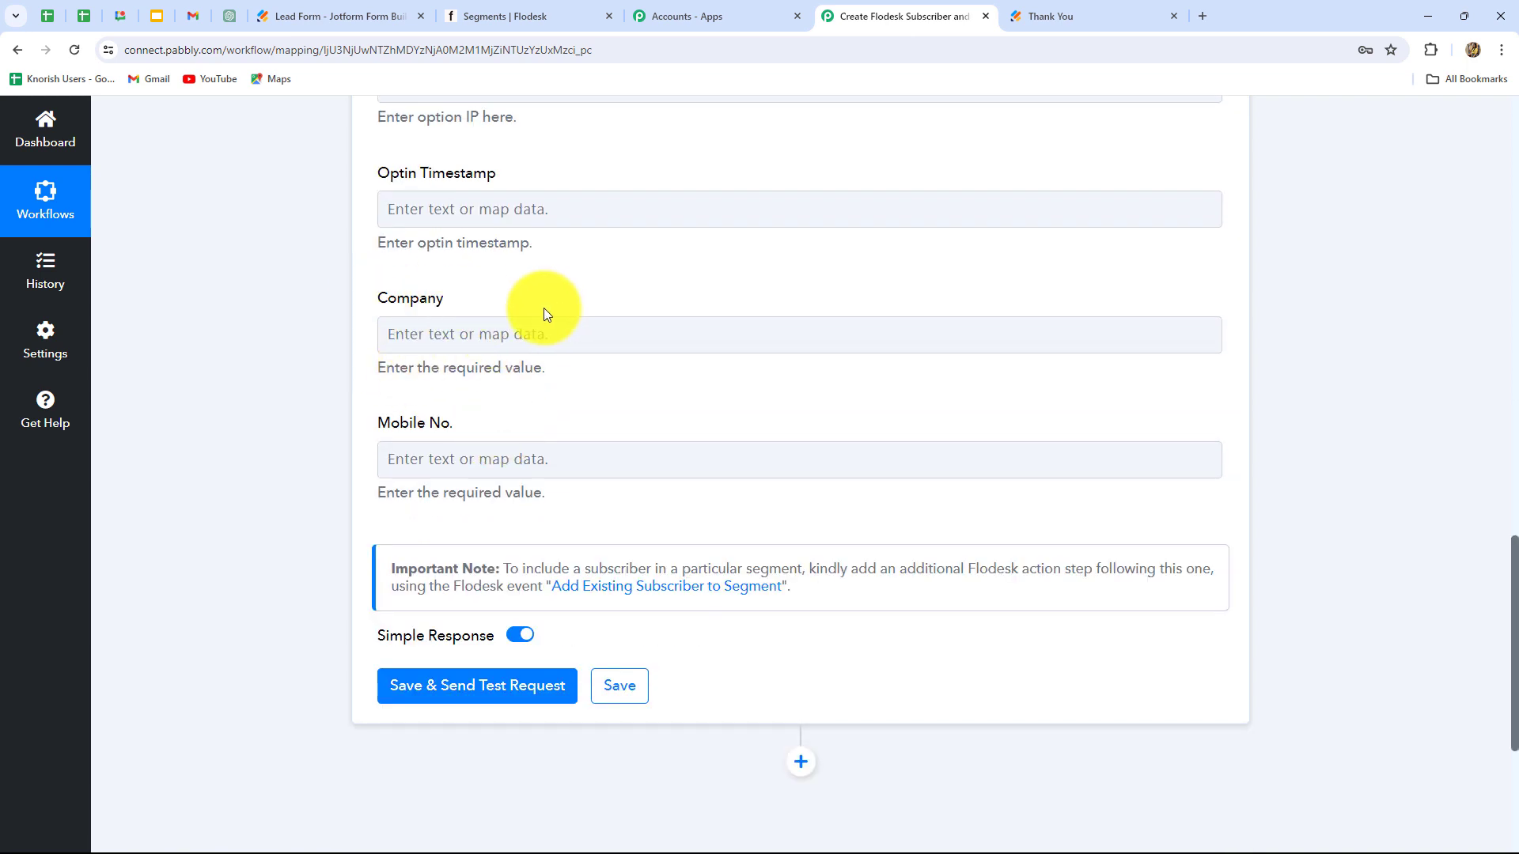
click(648, 324)
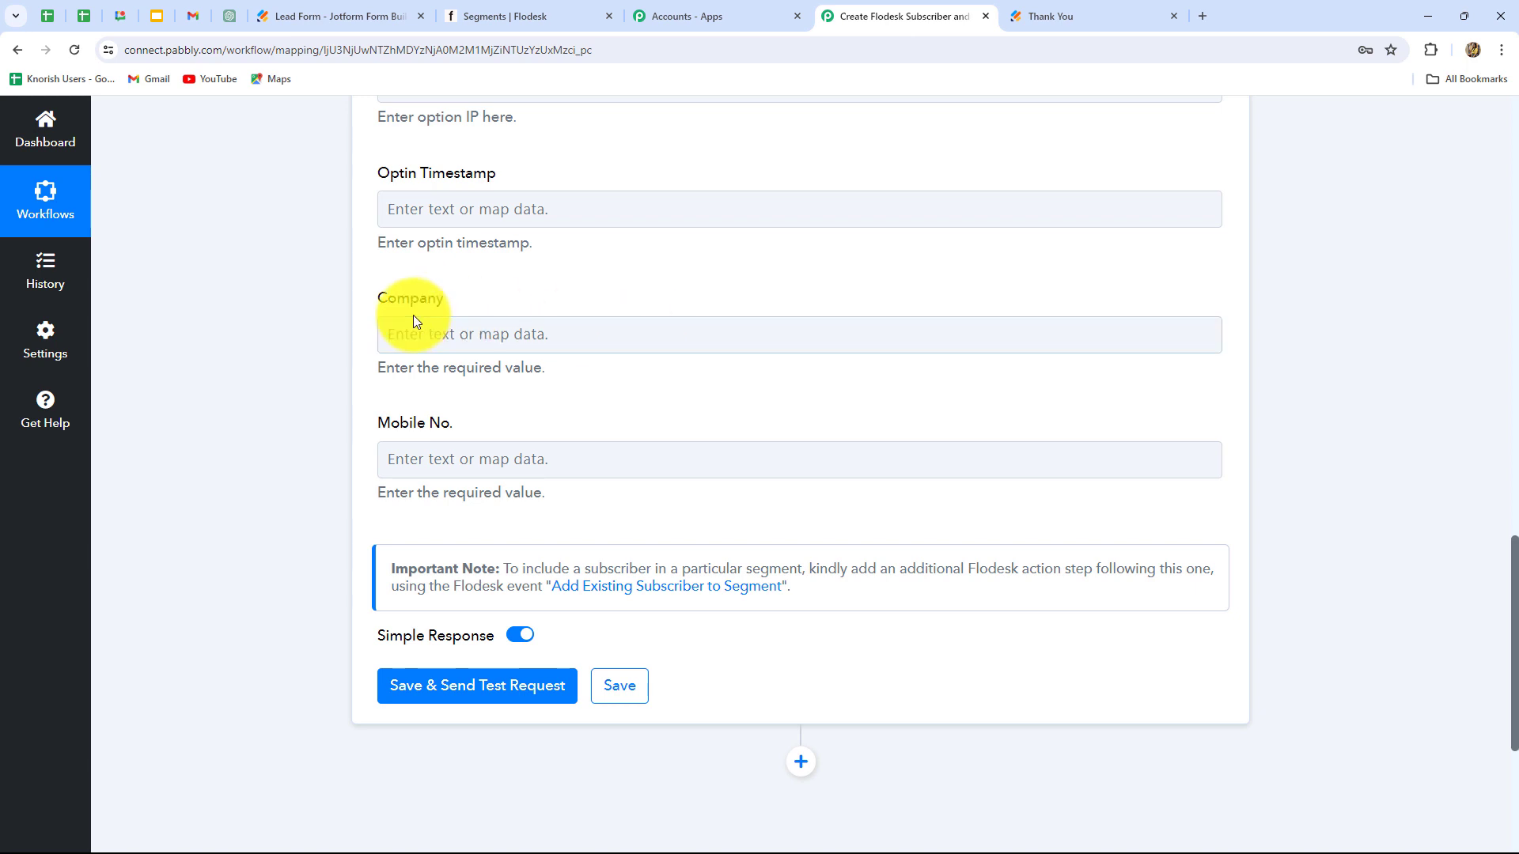
scroll(317, 573, down, 2)
click(443, 312)
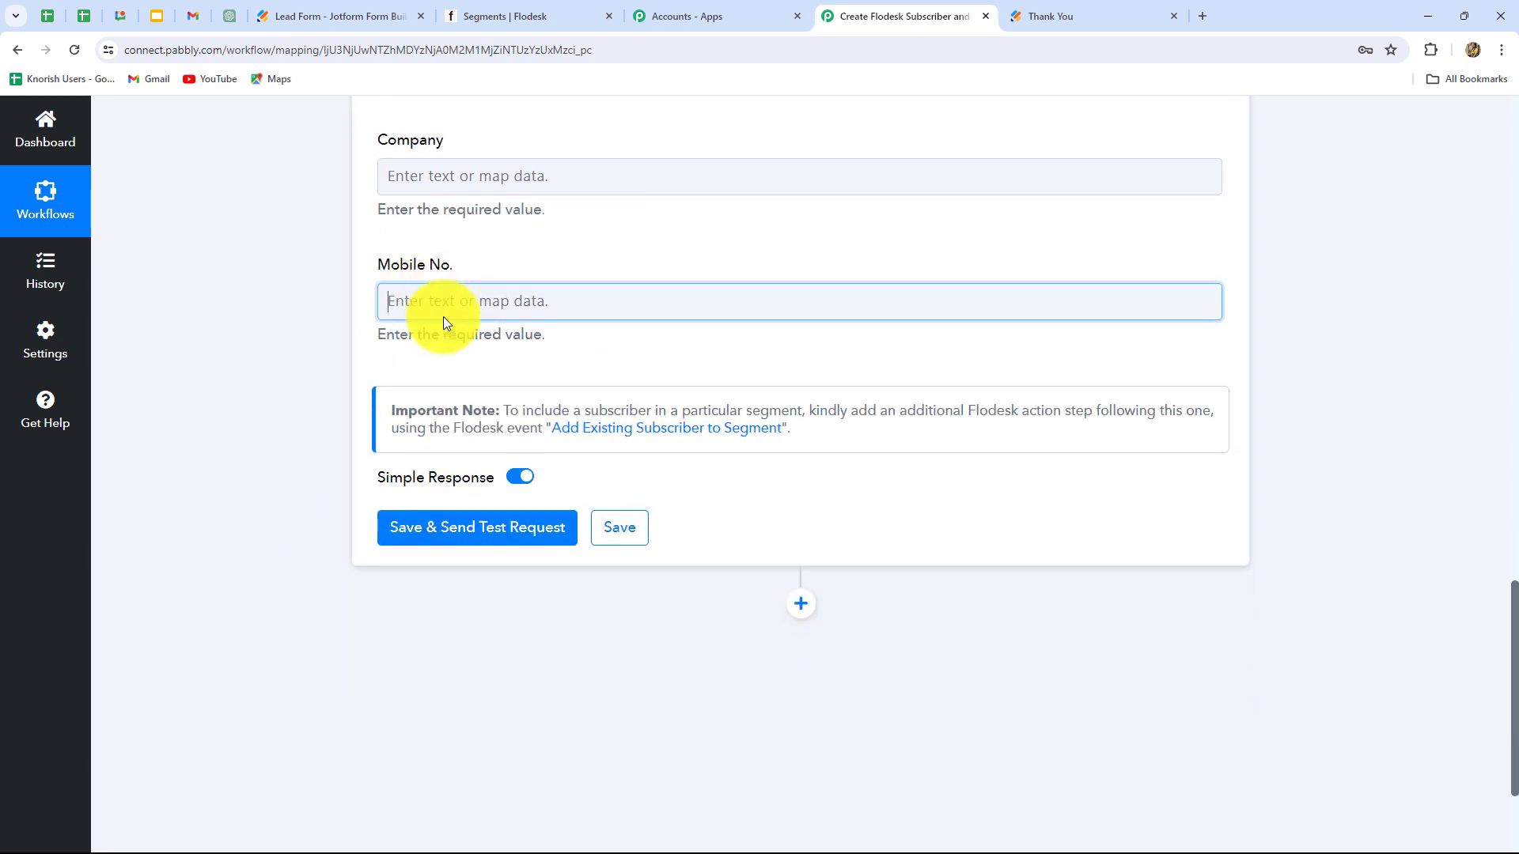
click(451, 475)
scroll(583, 695, down, 4)
click(601, 625)
click(150, 519)
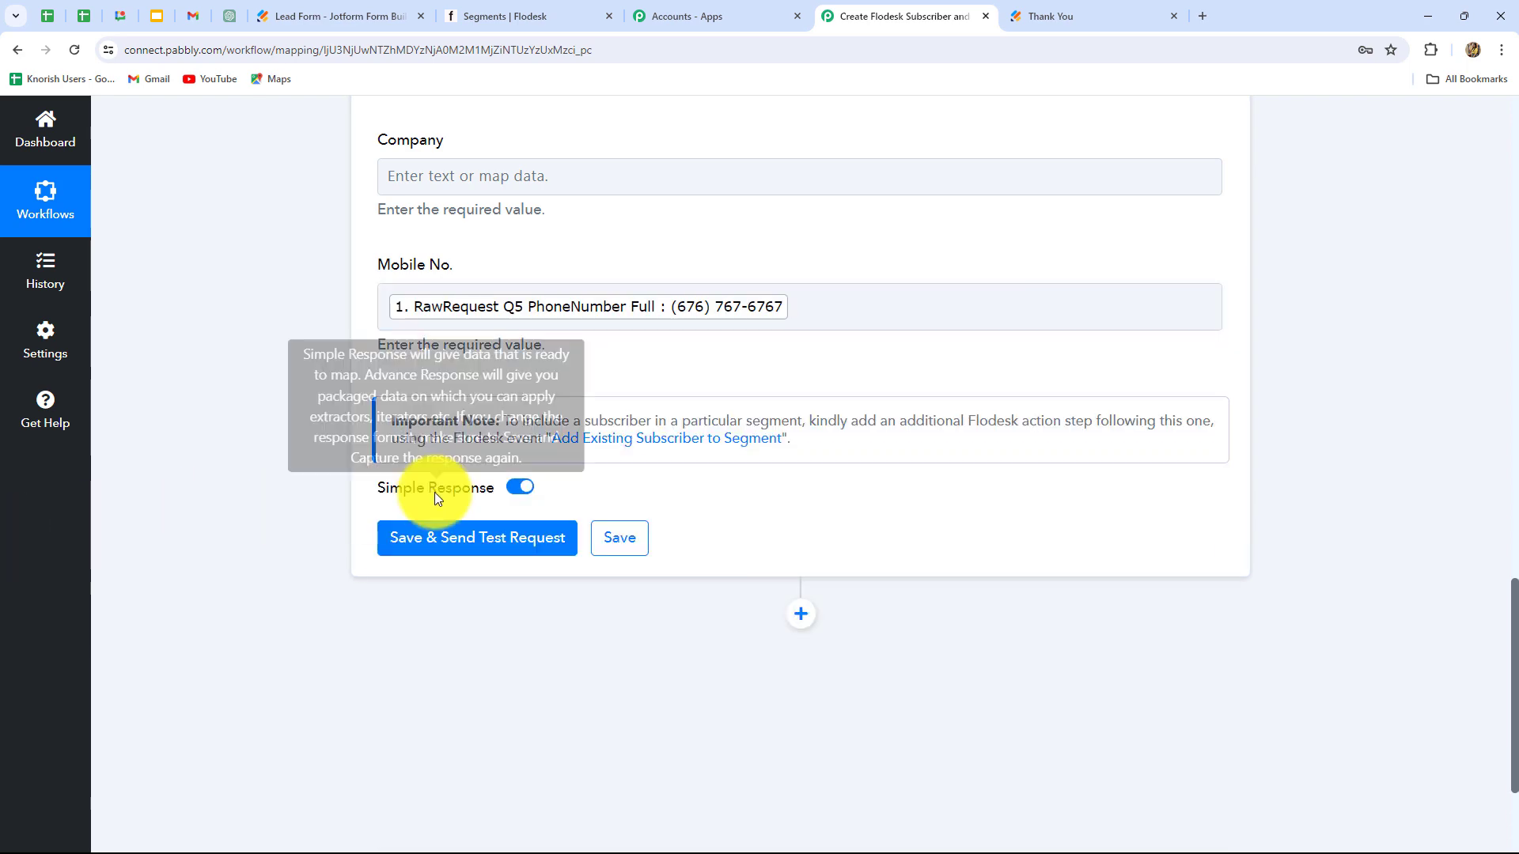
click(420, 541)
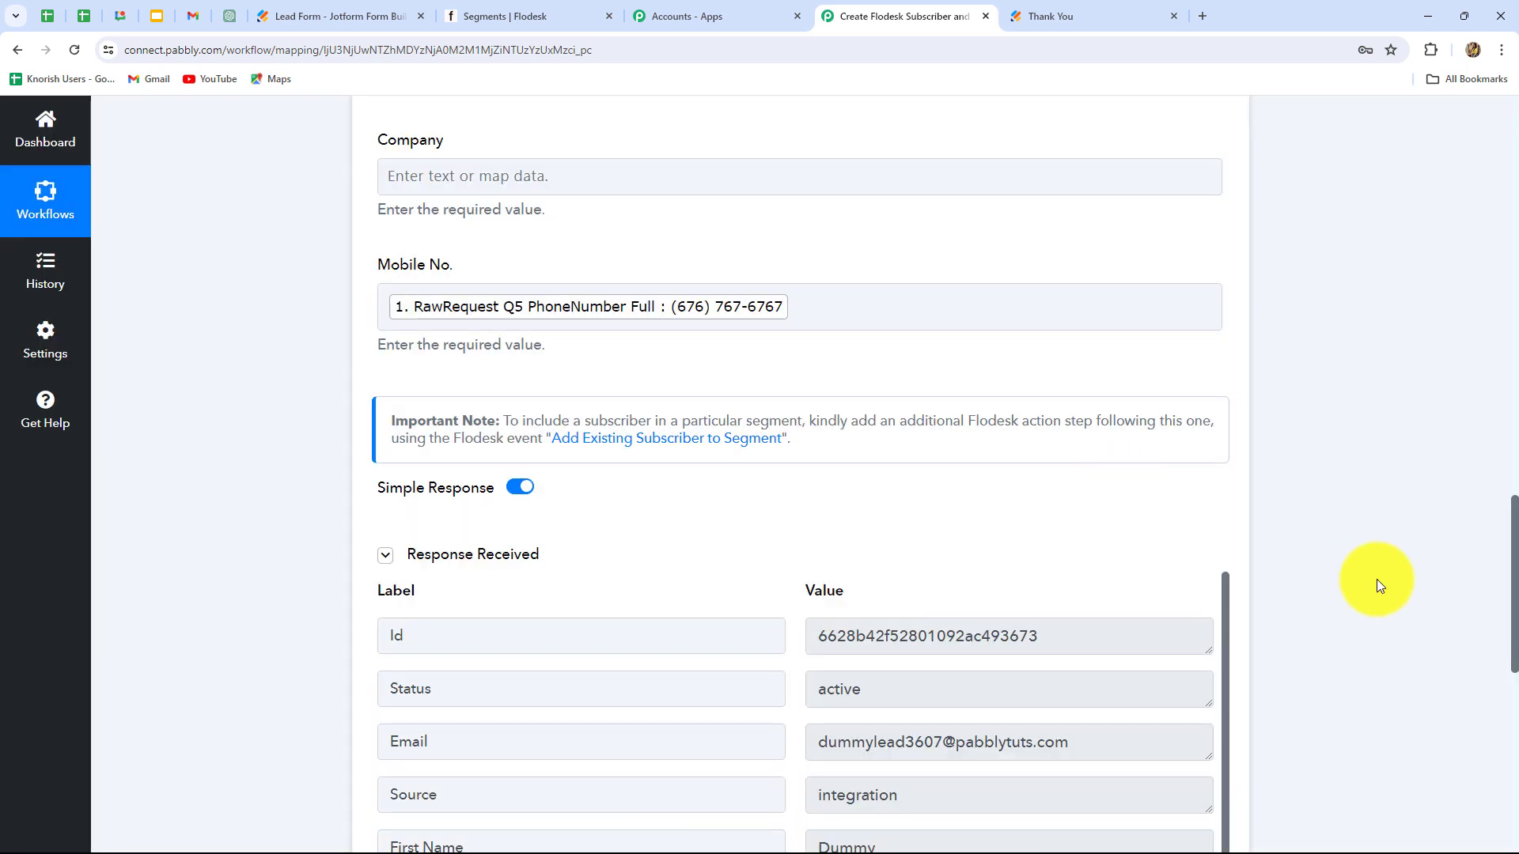
Step: Review Flodesk's test response, selecting the returned Status 'active' and the subscriber Id
drag(1515, 585, 1515, 635)
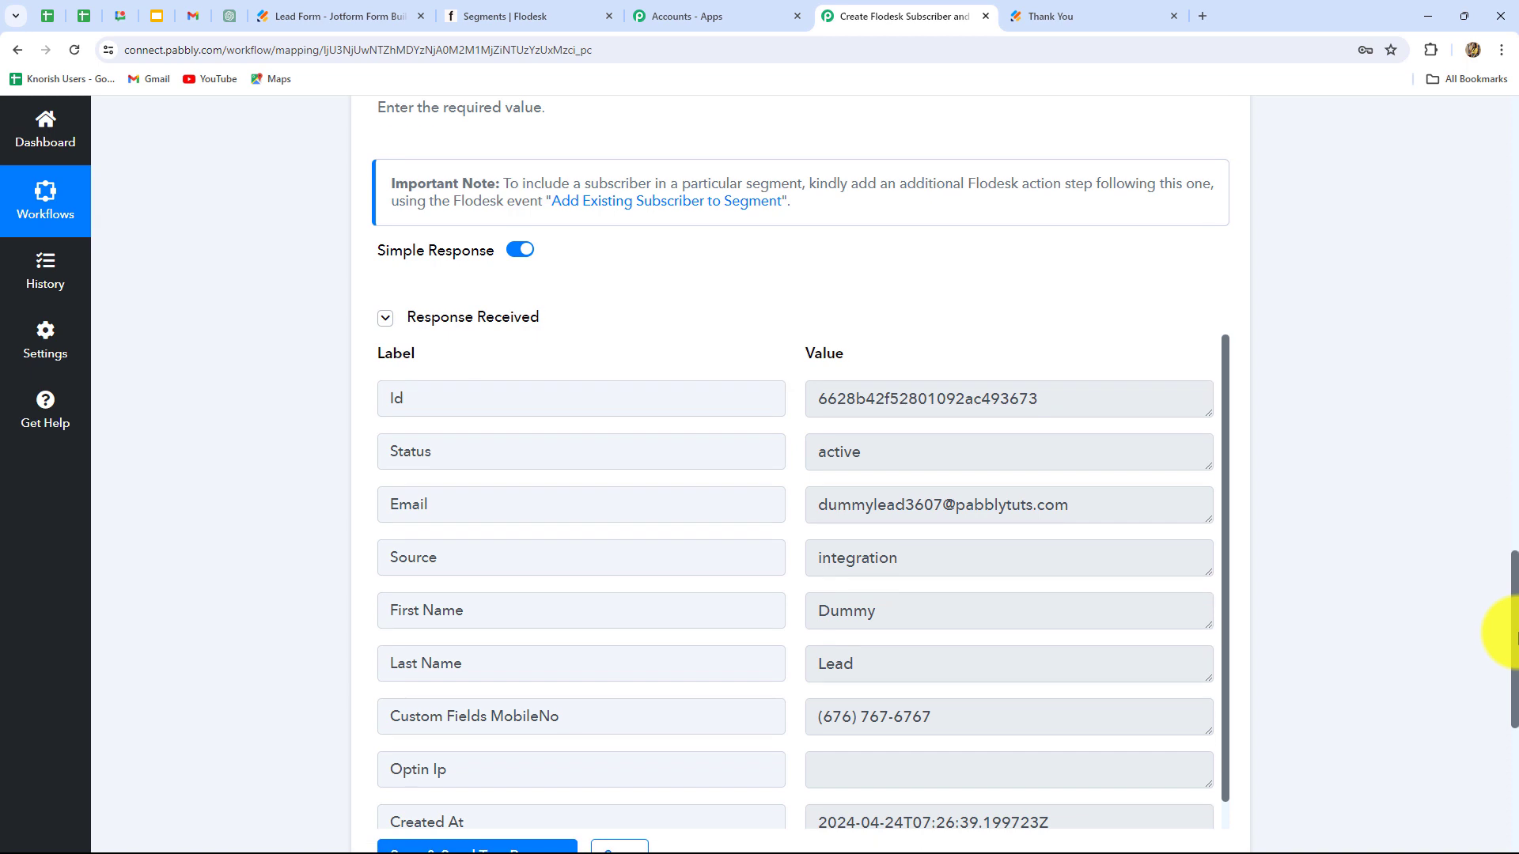
scroll(1515, 633, down, 2)
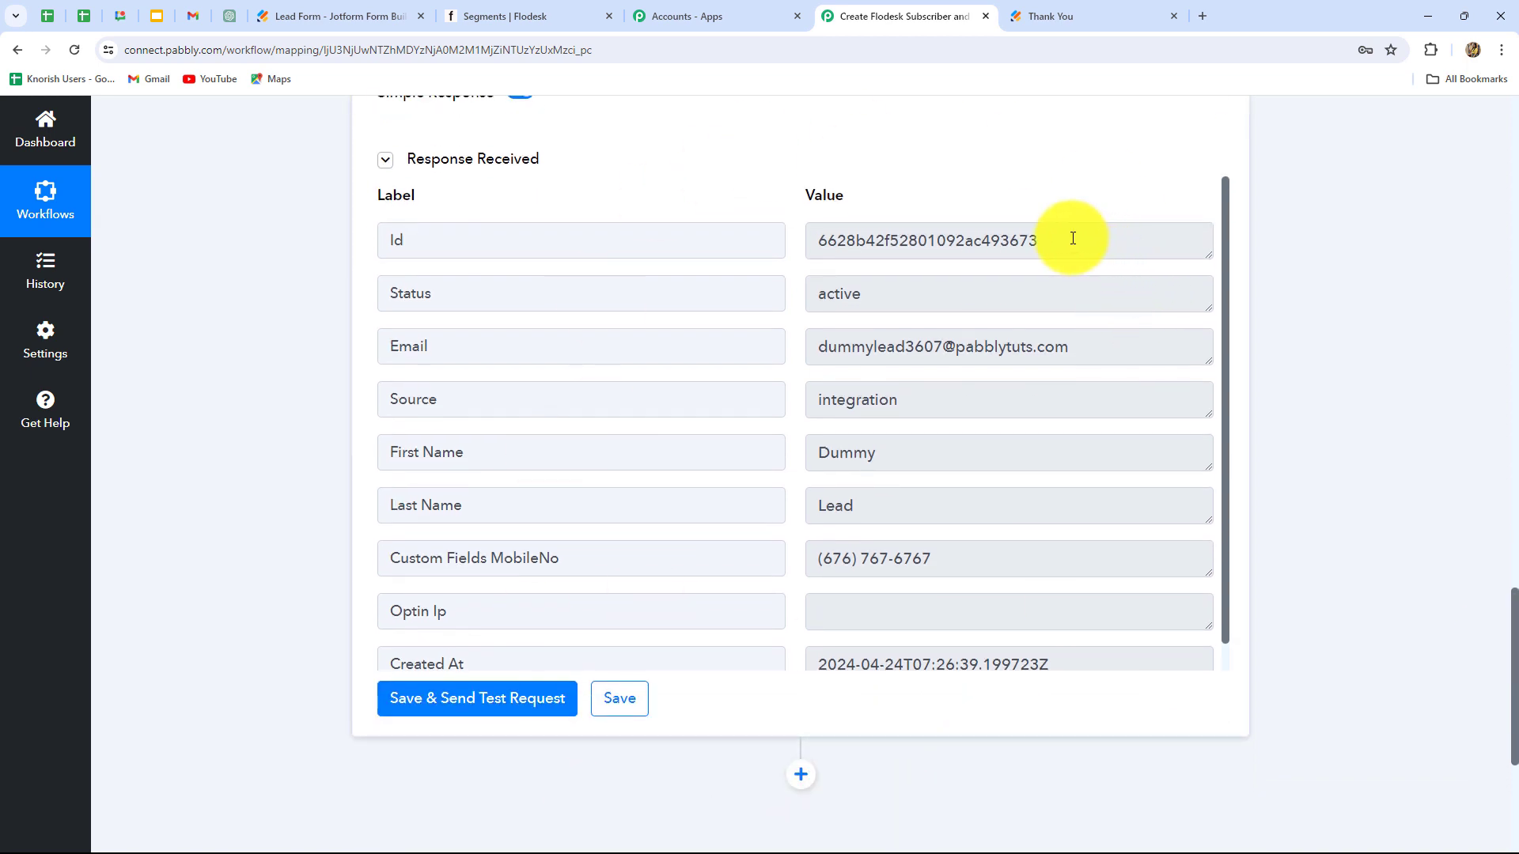
drag(881, 298, 786, 315)
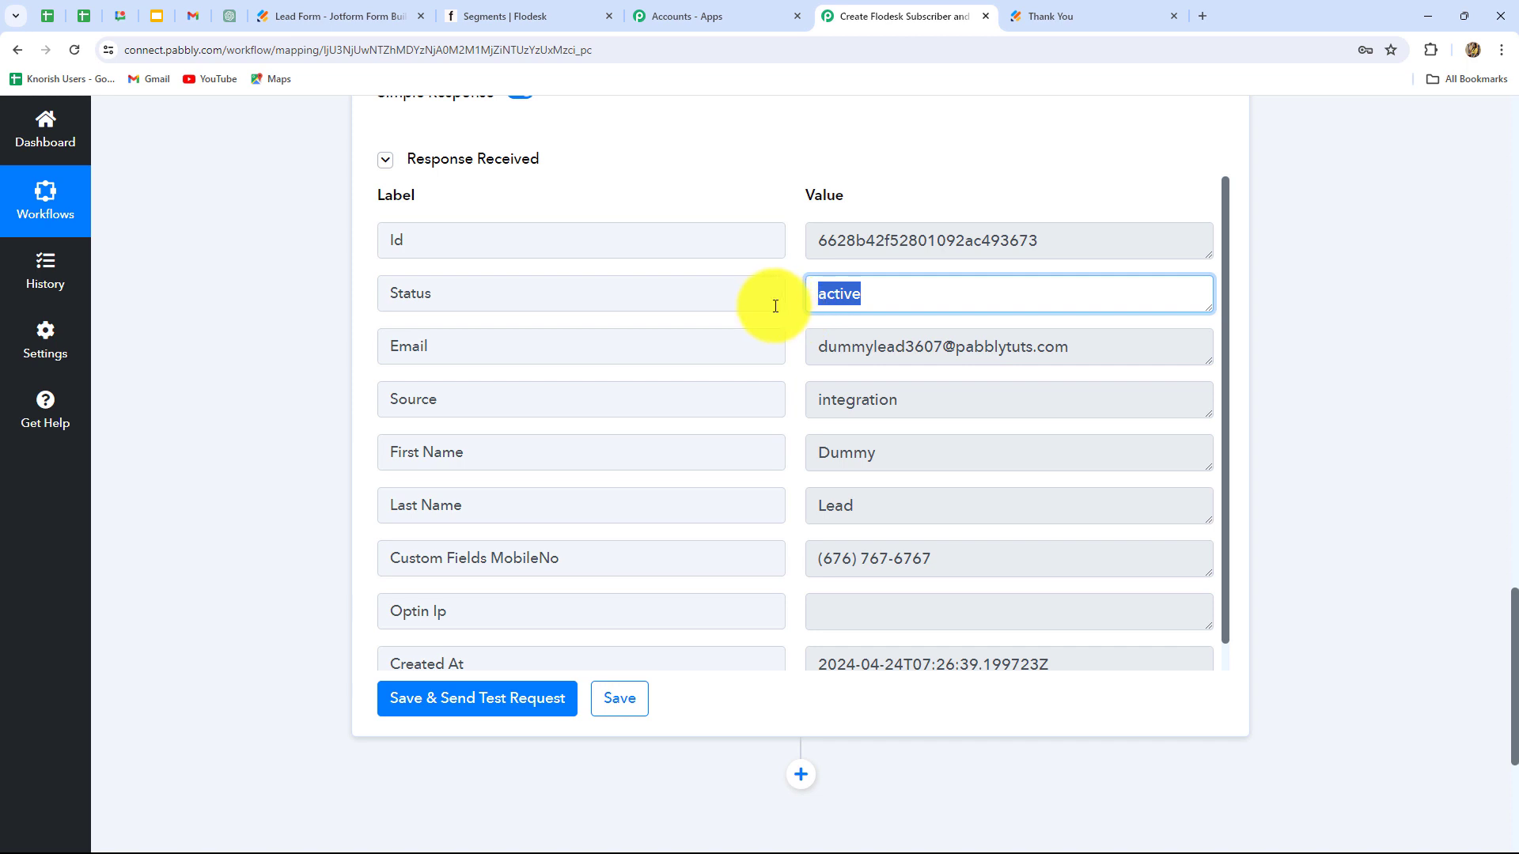
drag(1042, 241, 766, 269)
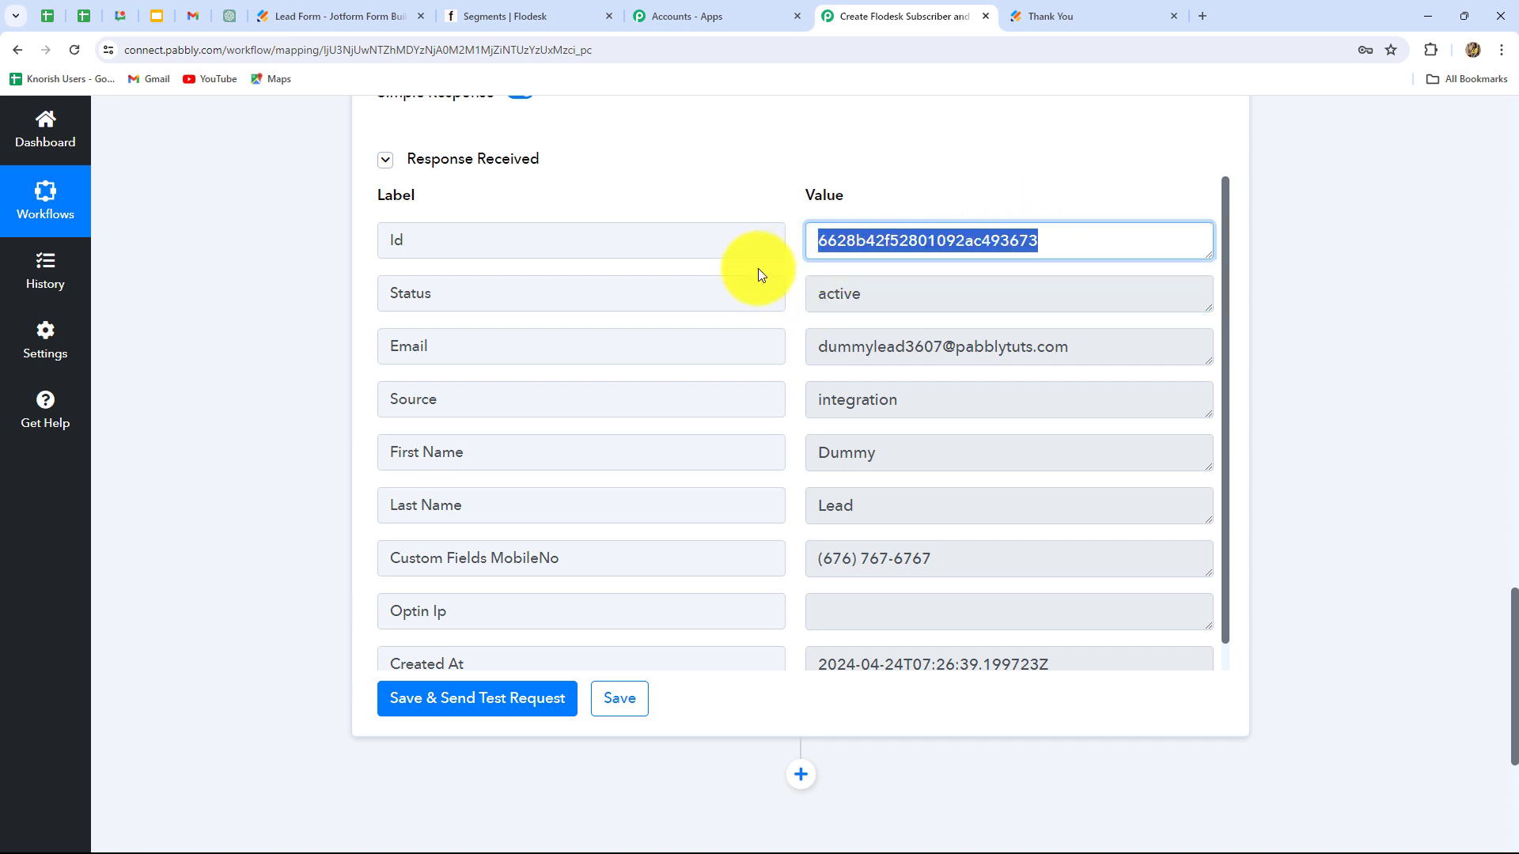
Step: Find the test lead in Flodesk's All subscribers list, then return to the Segments overview
click(479, 13)
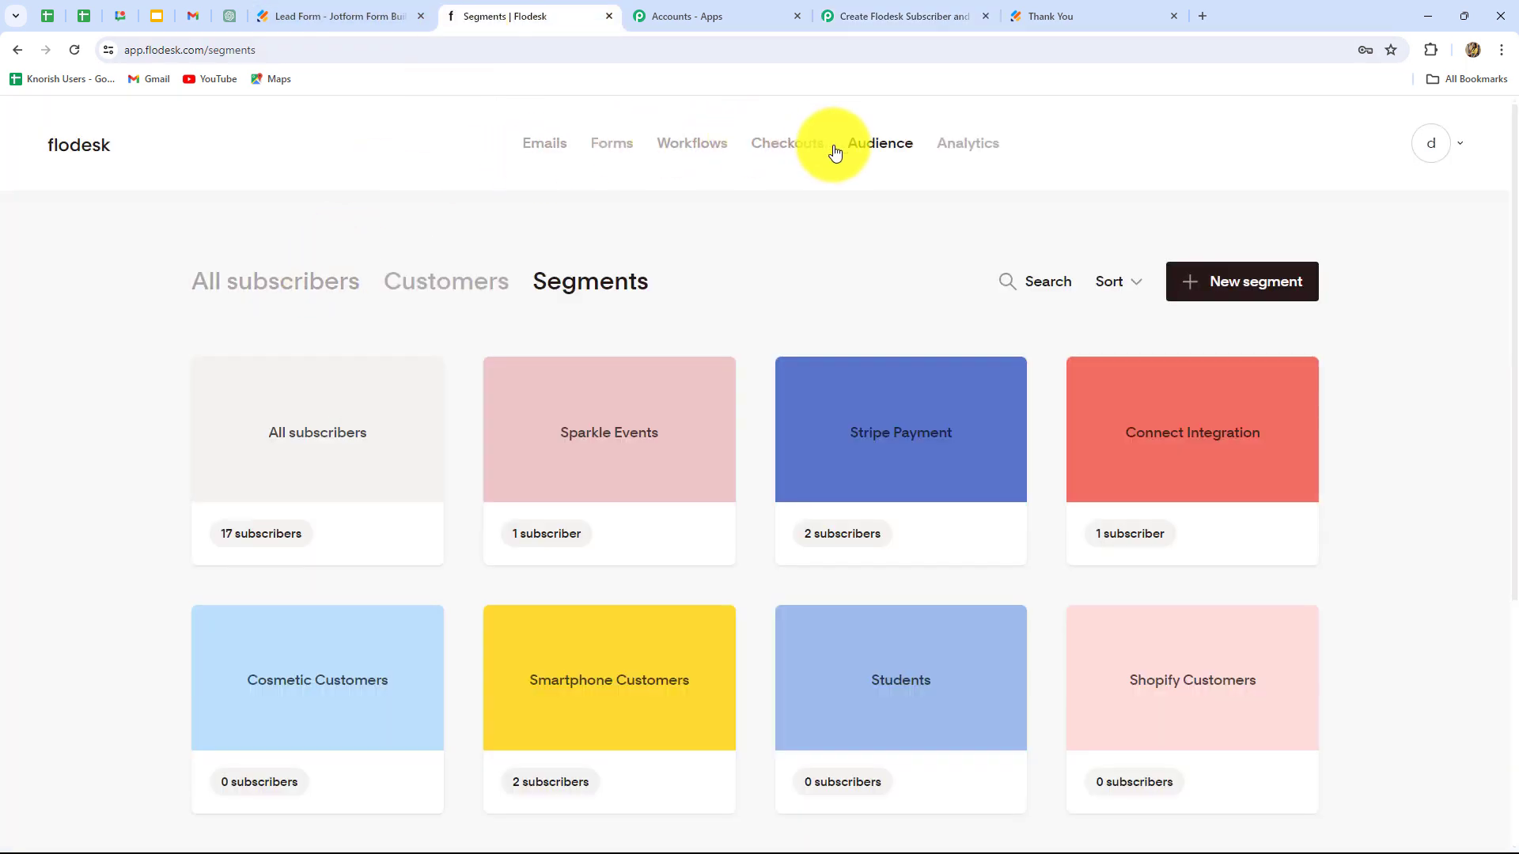
click(288, 287)
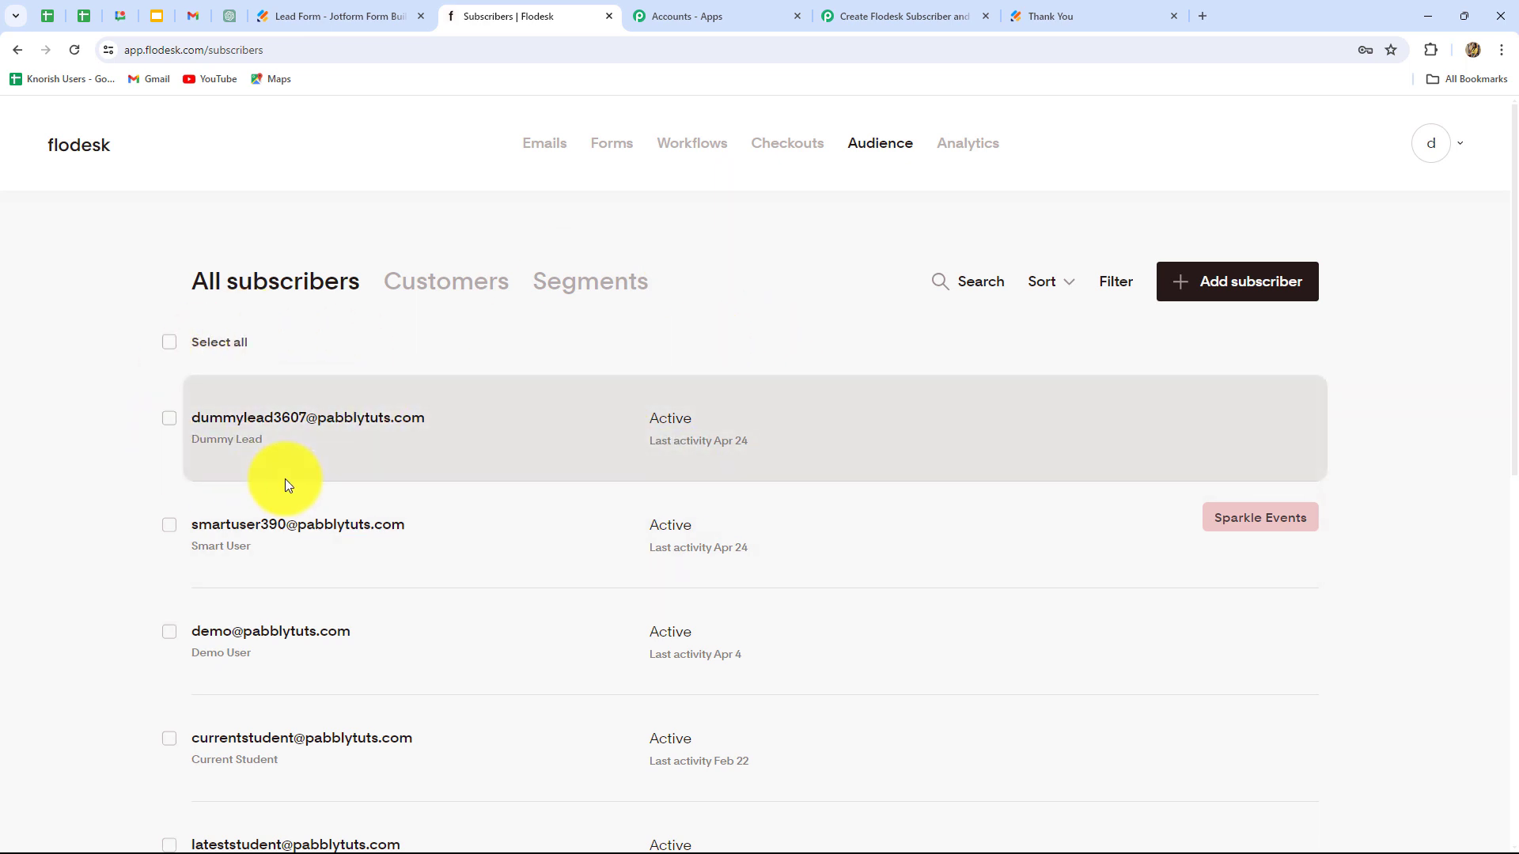
click(576, 286)
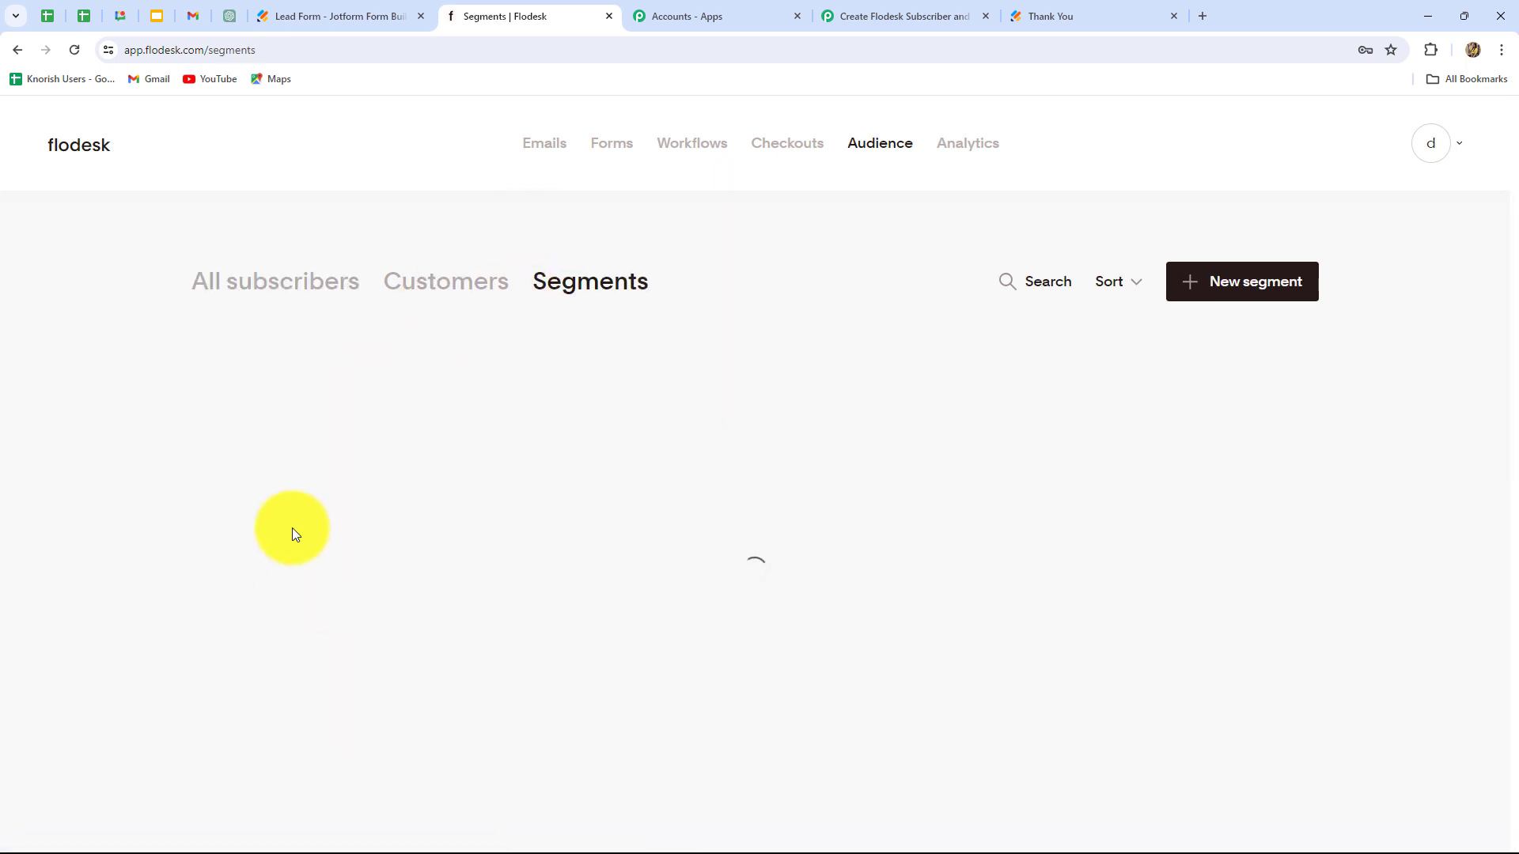
scroll(1364, 598, down, 4)
scroll(1364, 598, up, 3)
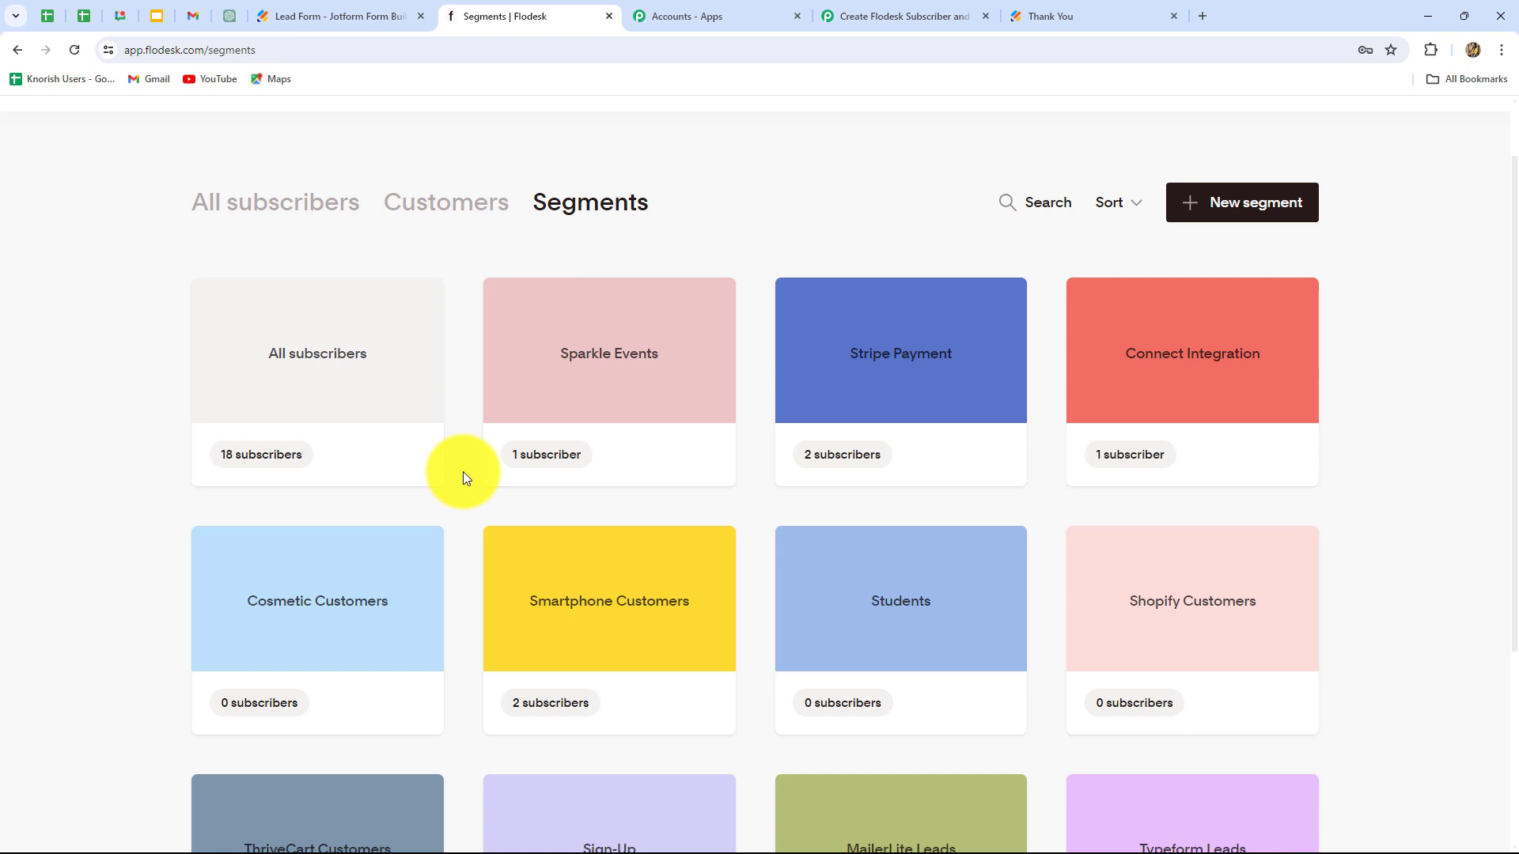
mouse_move(532, 396)
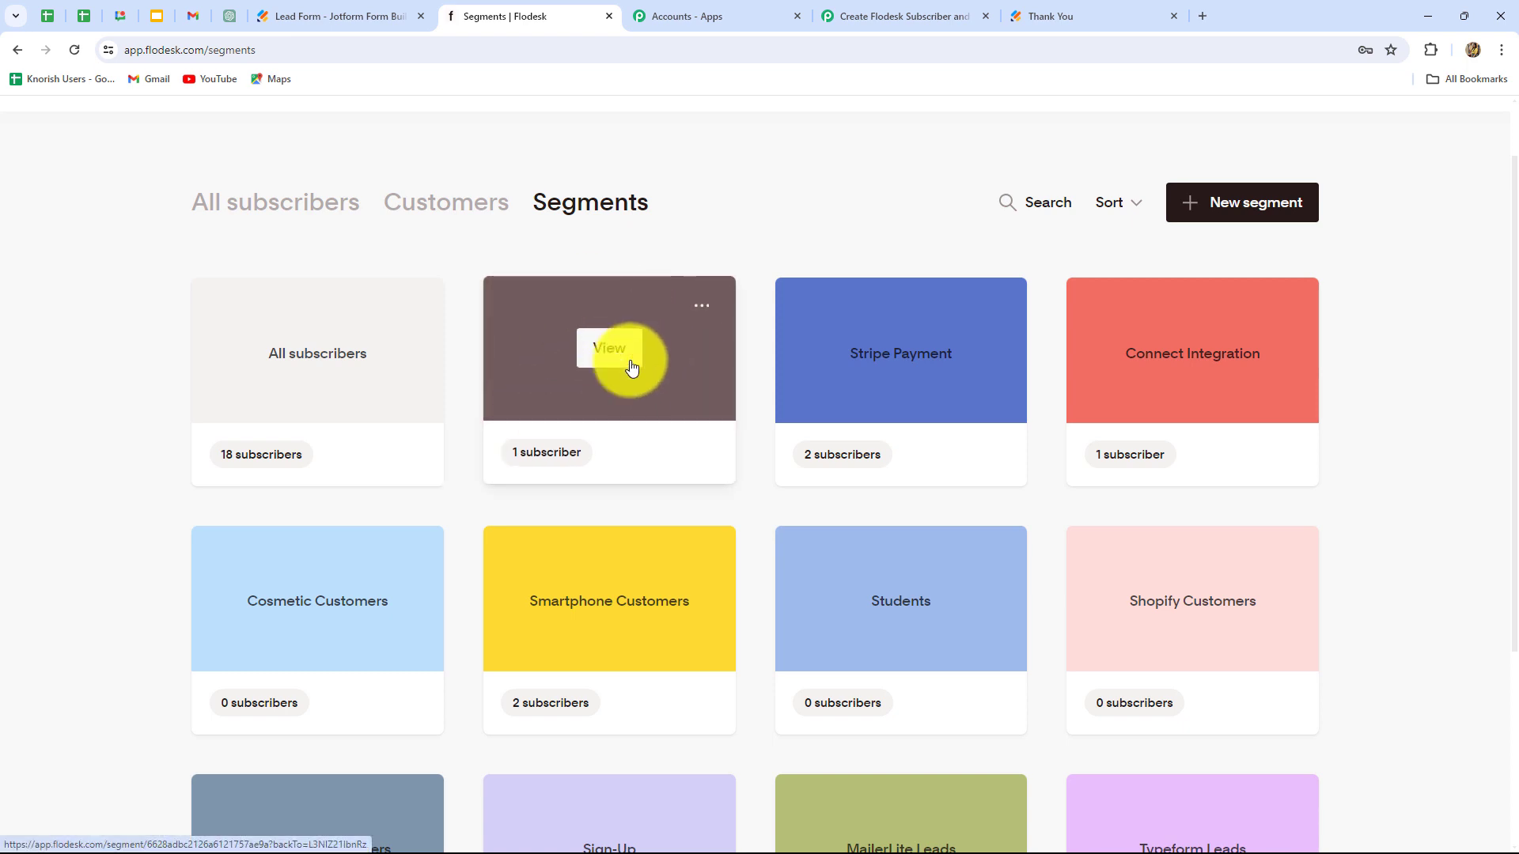
Step: Add a new action step after the Flodesk step and choose Flodesk as its app
click(888, 14)
scroll(1402, 592, down, 5)
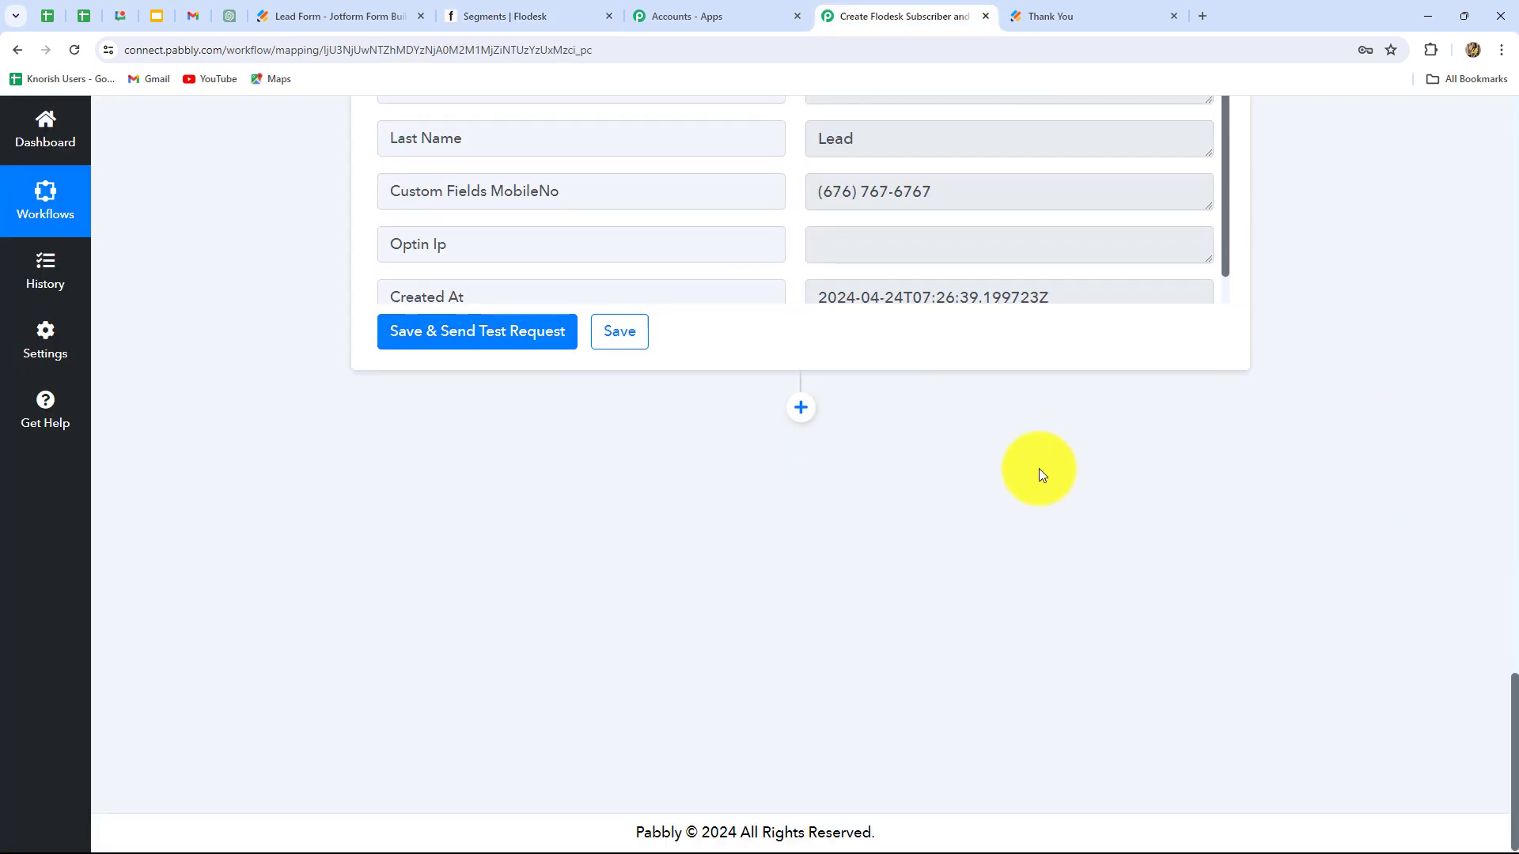
click(801, 408)
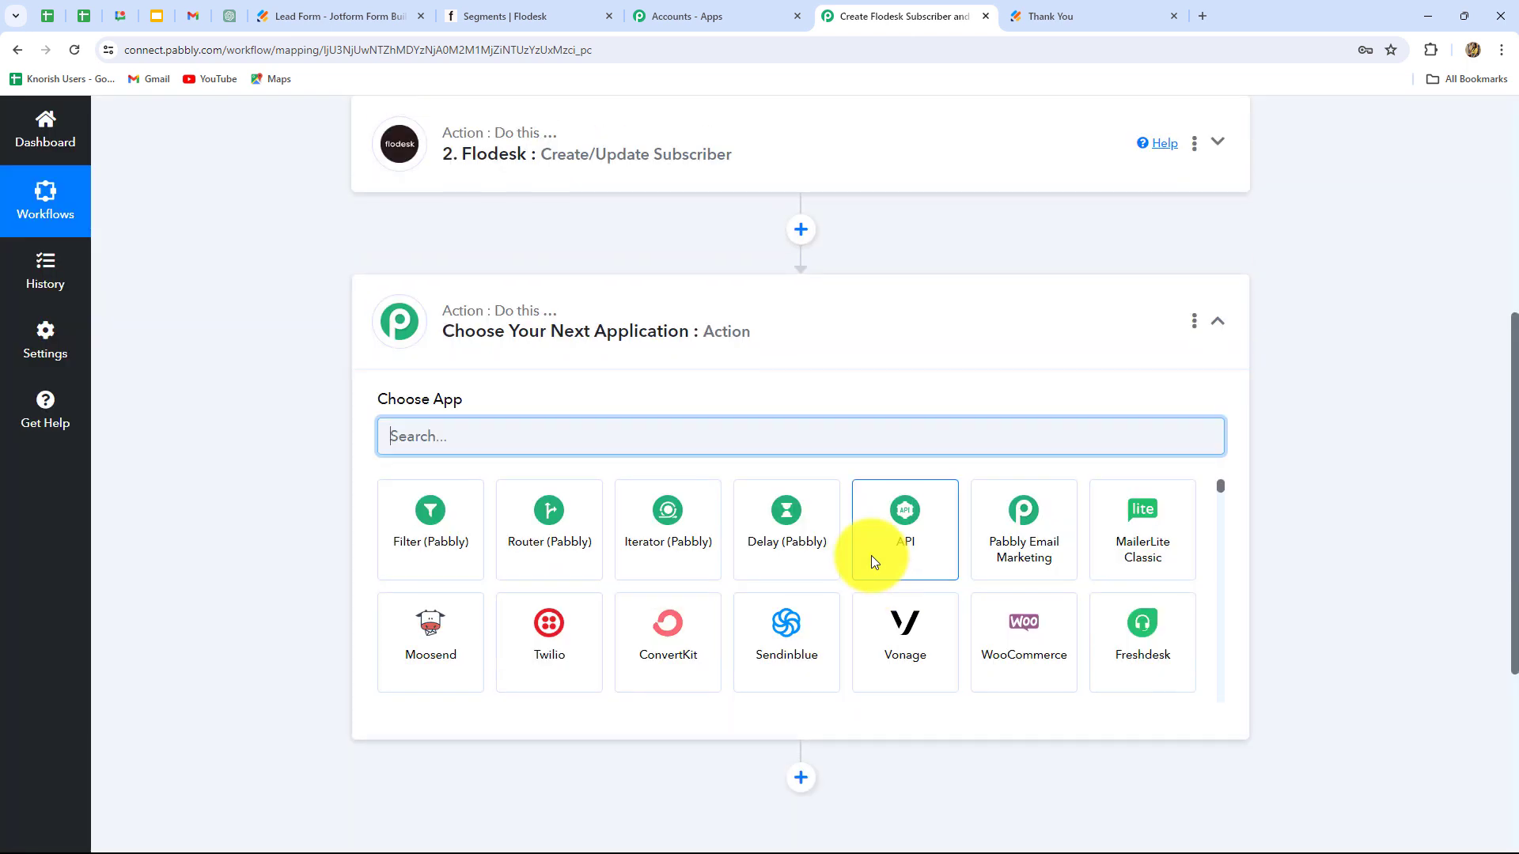
click(434, 434)
key(Caps_Lock)
text(F)
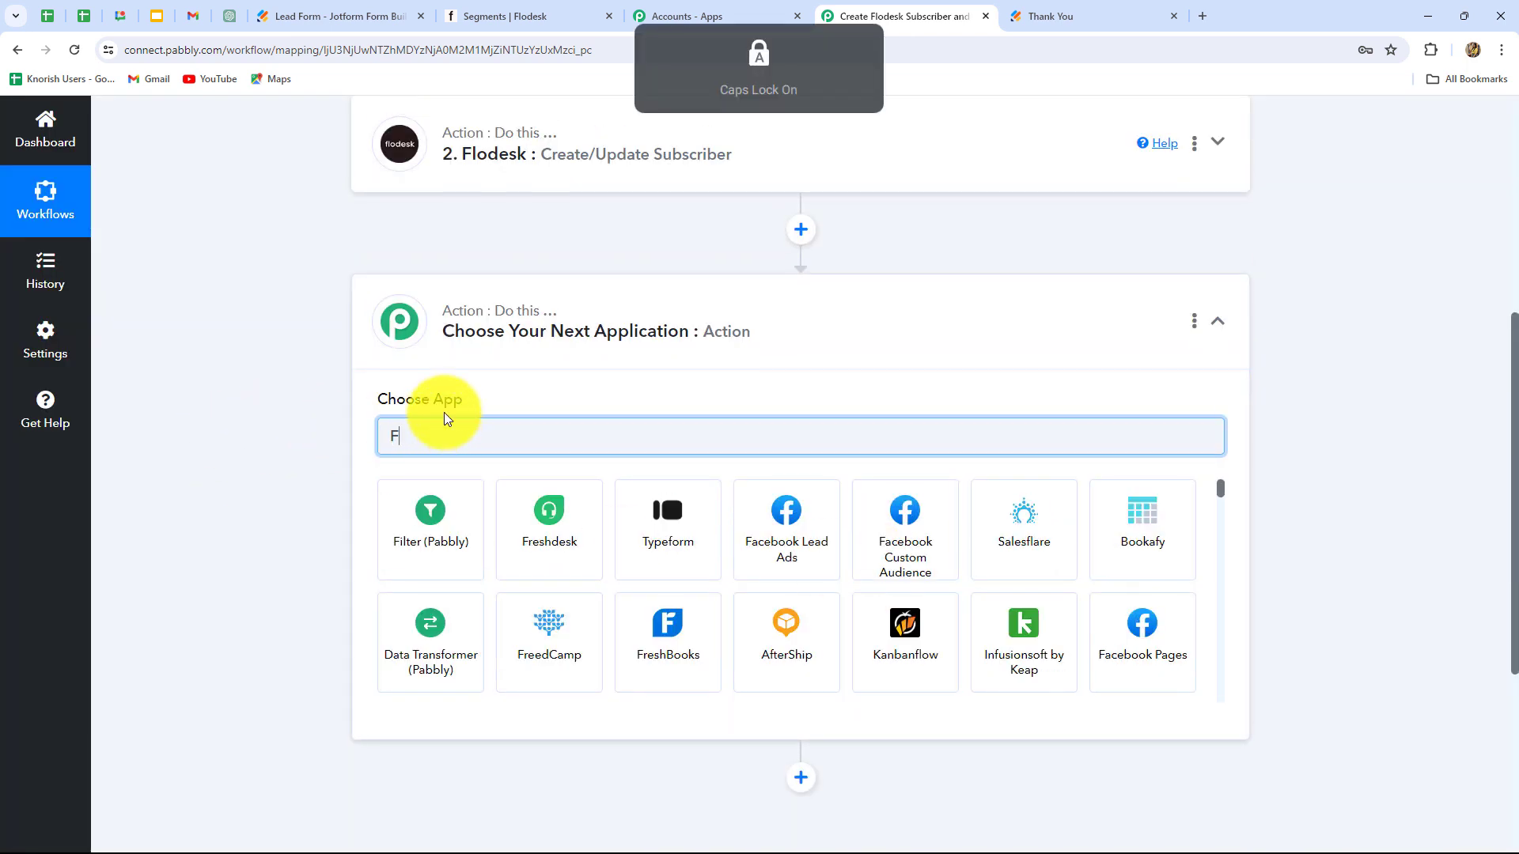
key(Caps_Lock)
text(lodes)
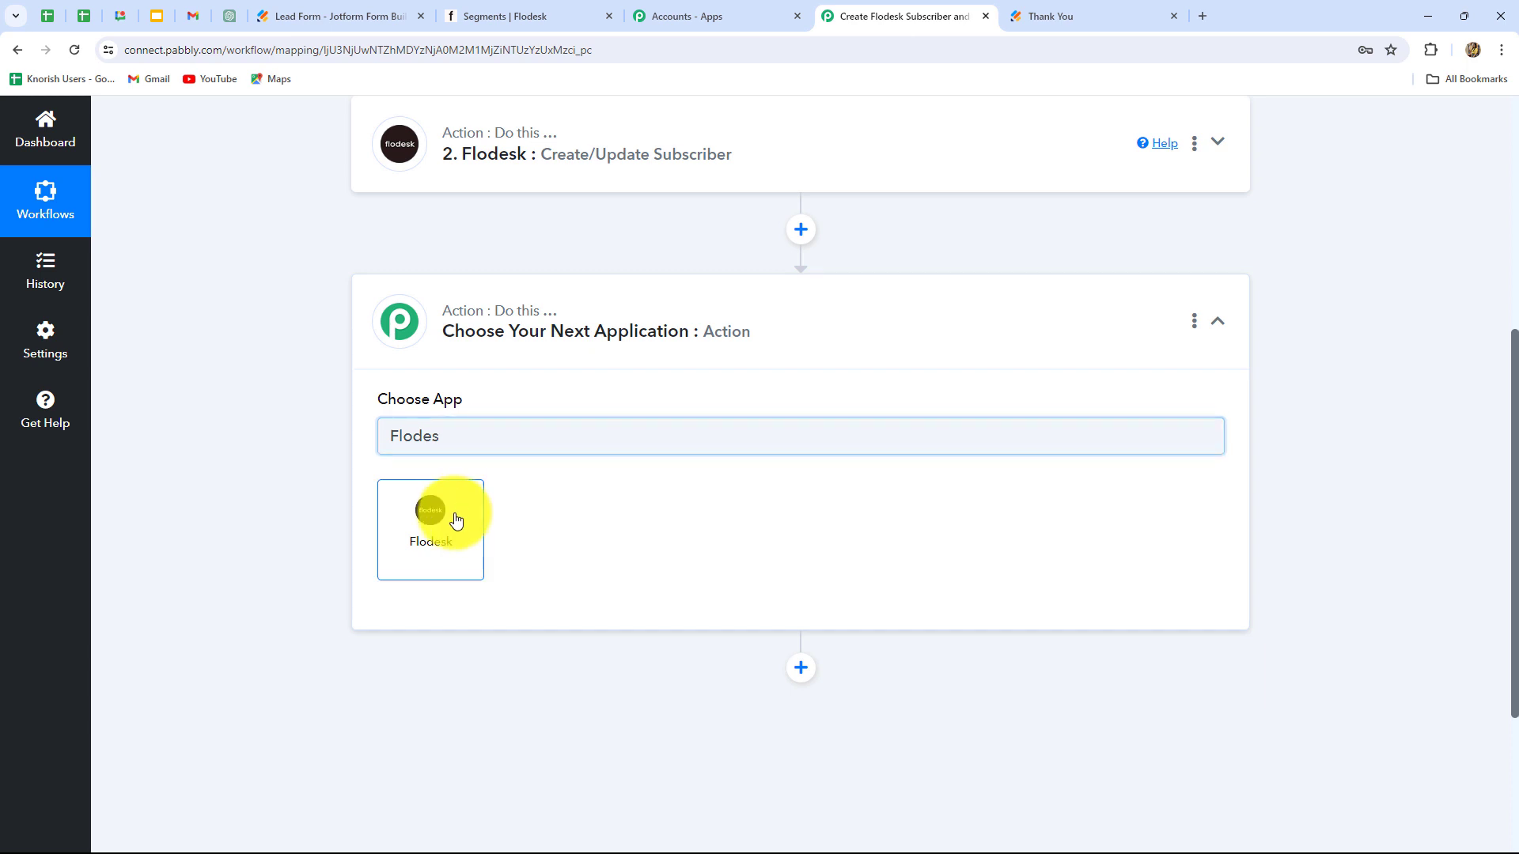
click(455, 519)
Step: Choose Add Existing Subscriber to Segment and save it with the existing Flodesk connection
click(455, 519)
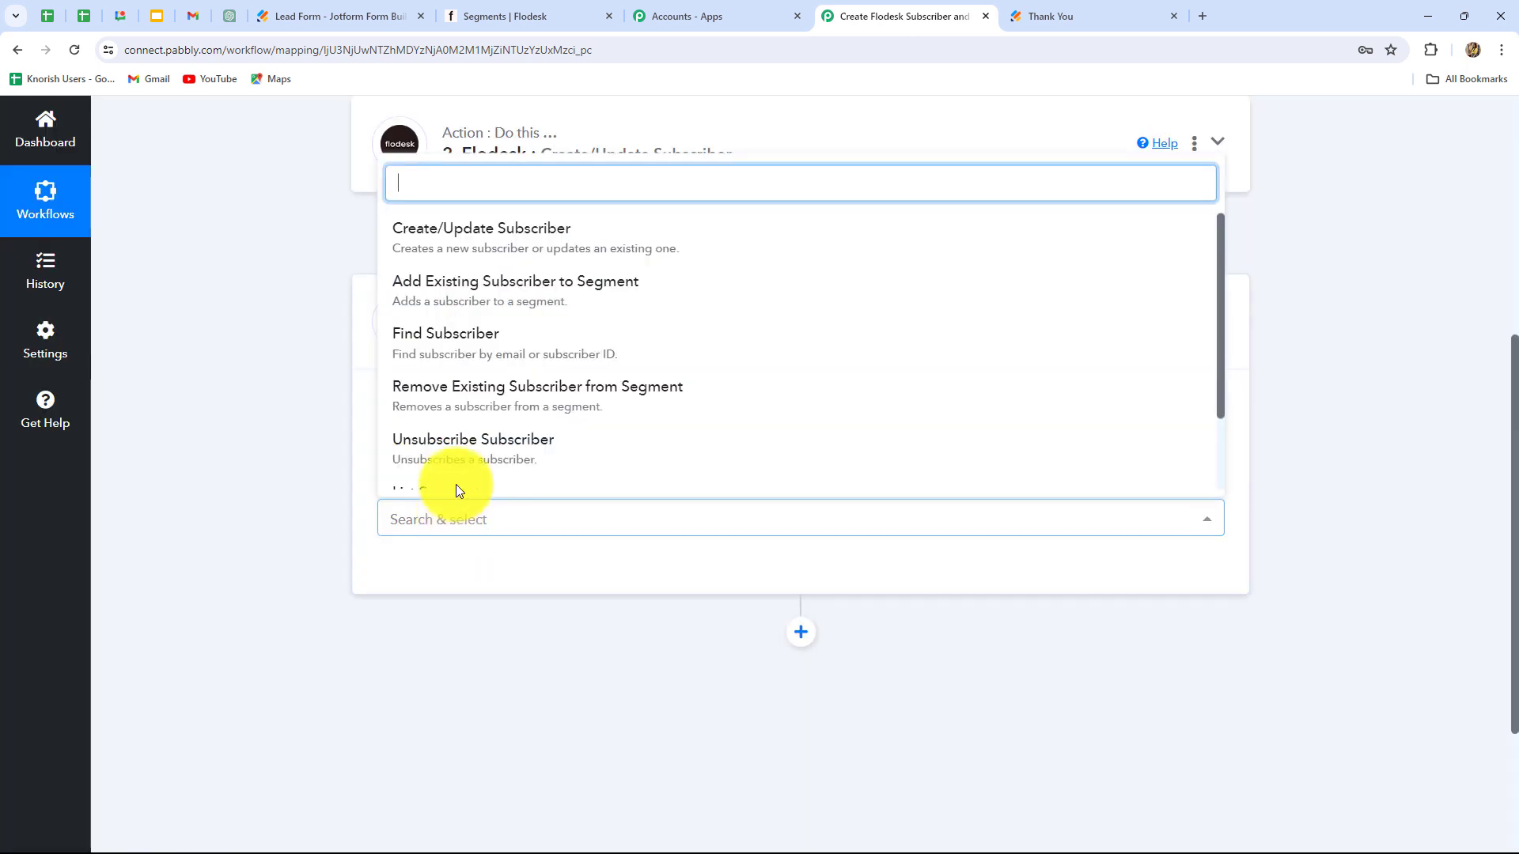
click(551, 297)
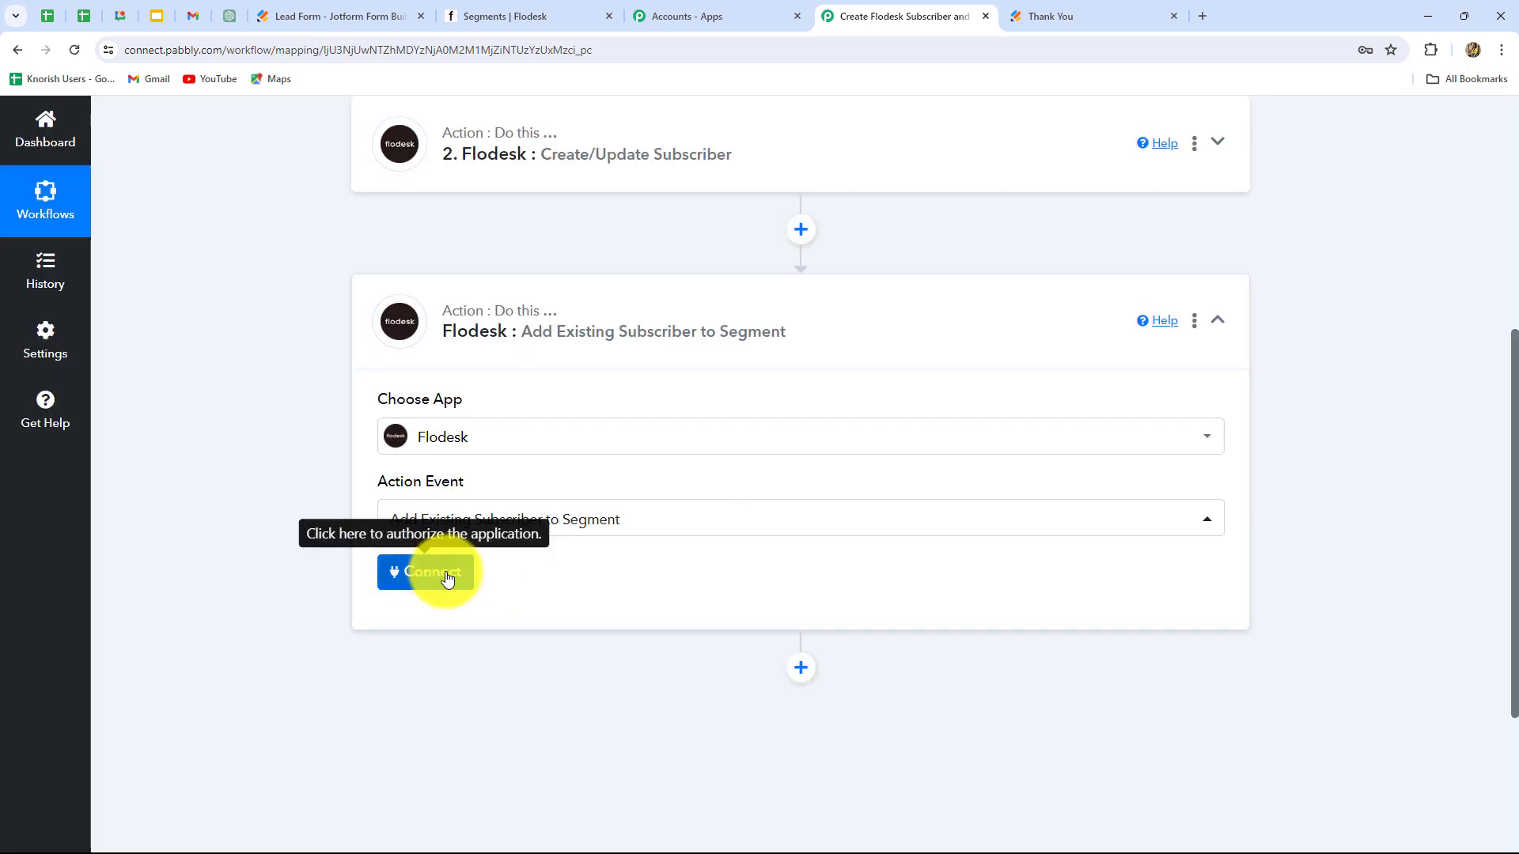
click(445, 576)
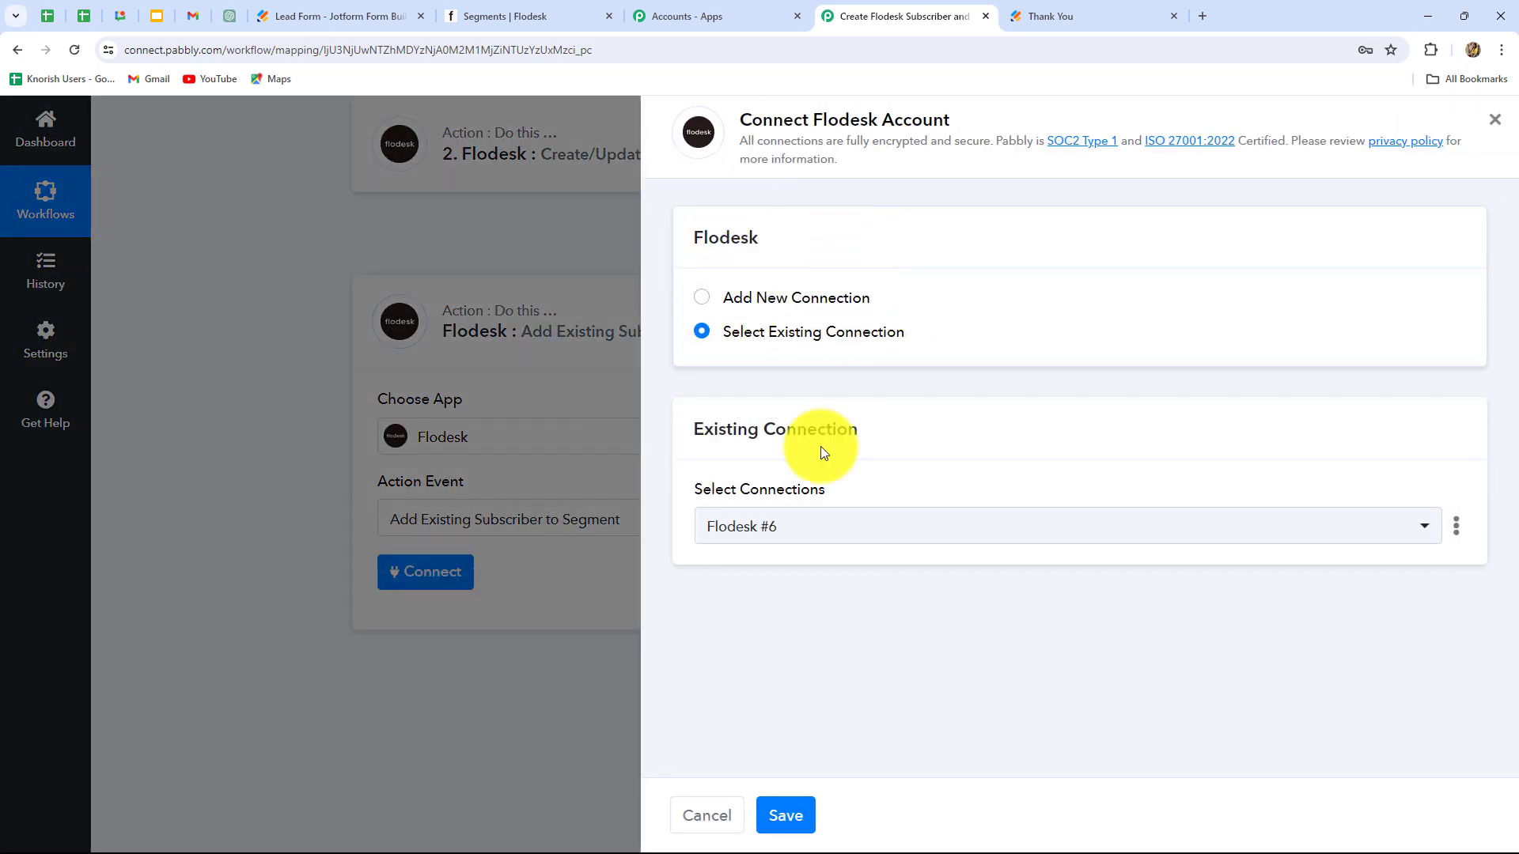
click(785, 815)
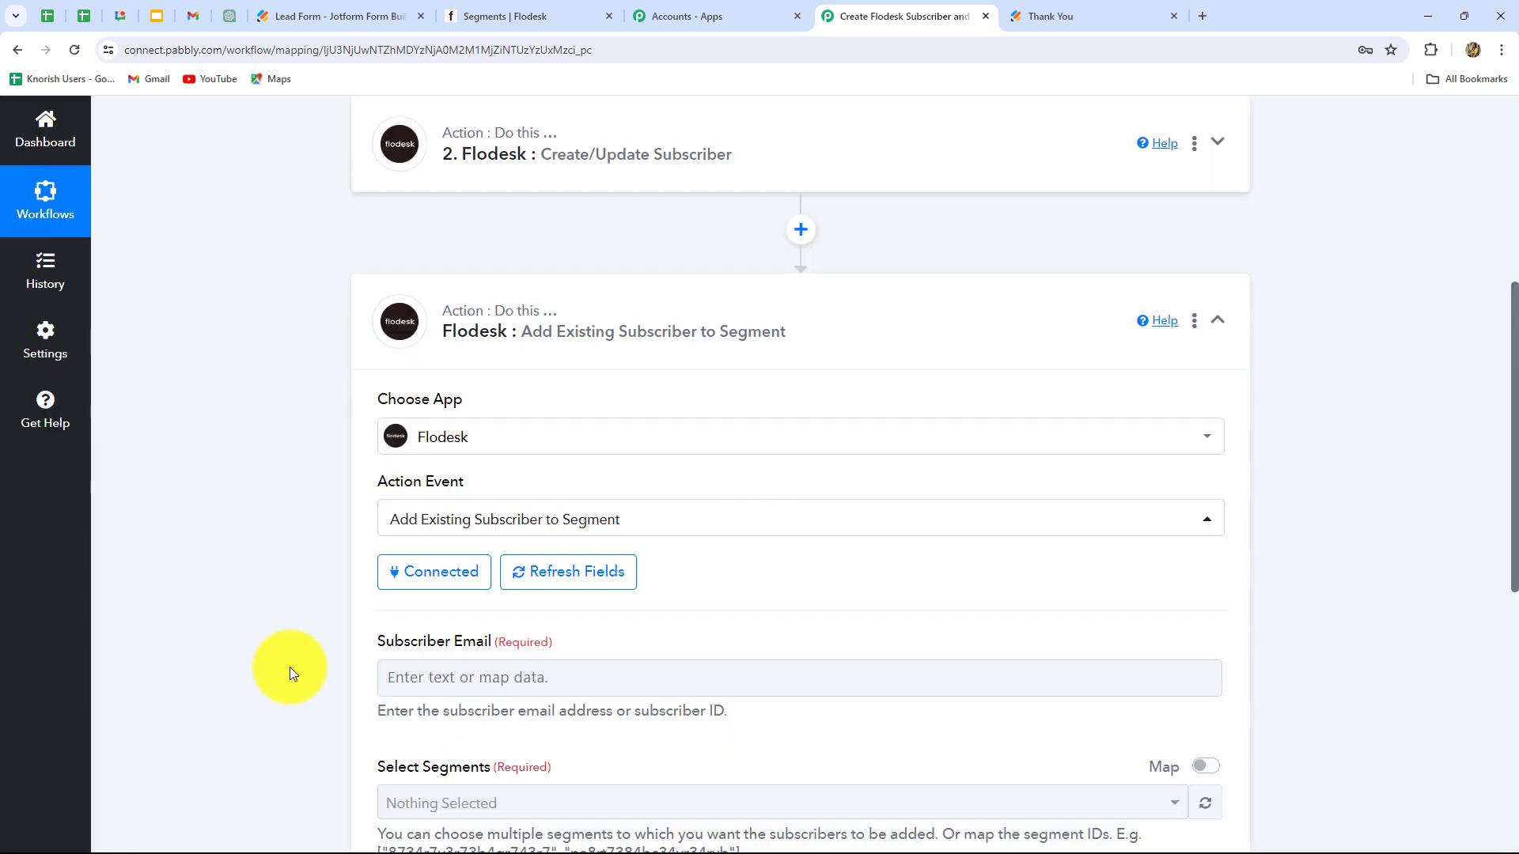
Step: Map the Jotform response's Q4 Email to the Subscriber Email field
scroll(290, 666, down, 4)
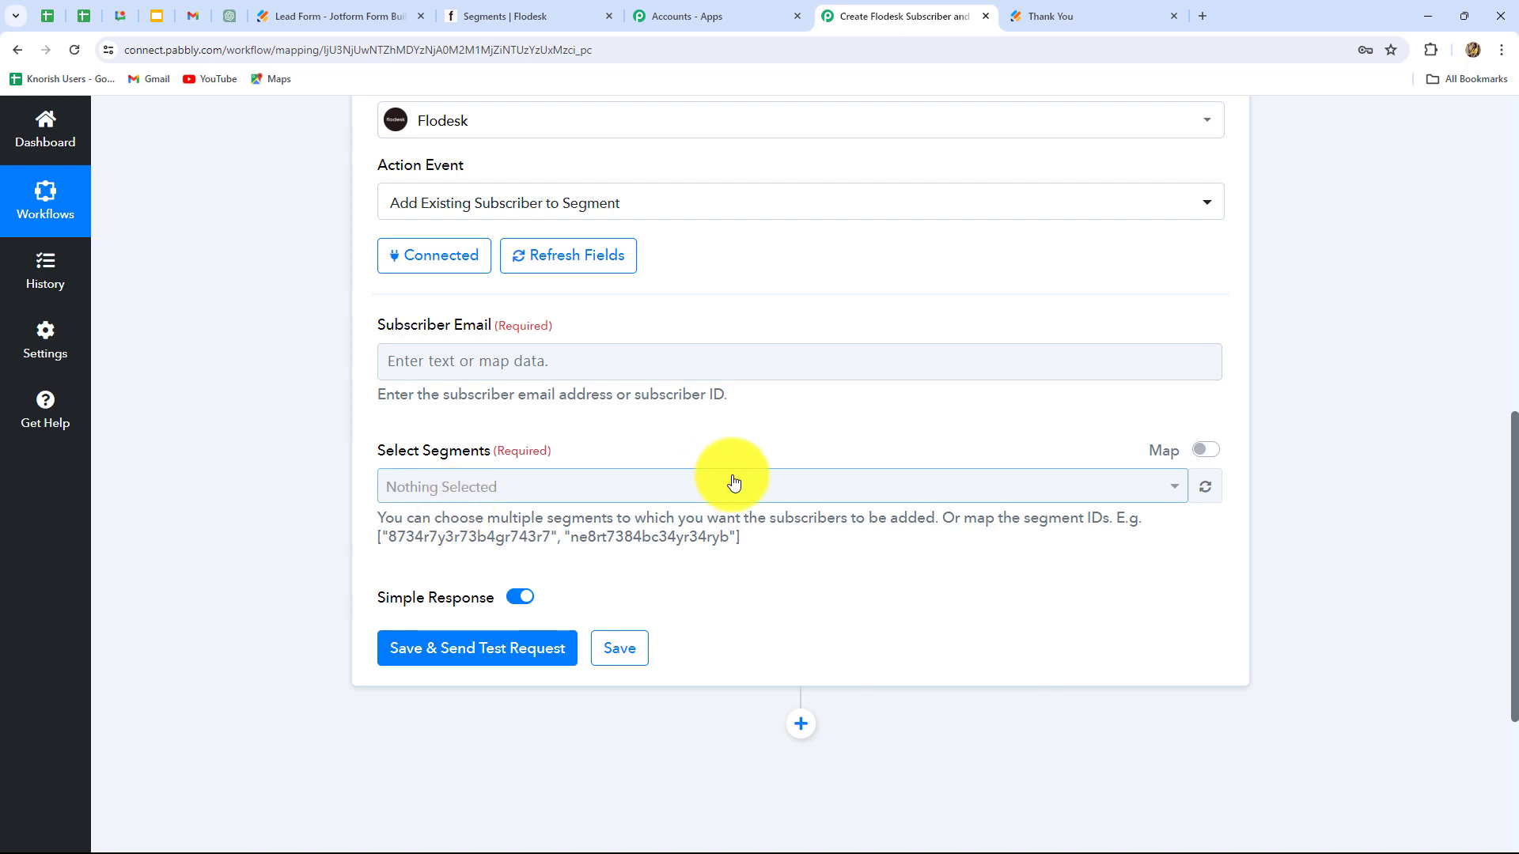
click(527, 357)
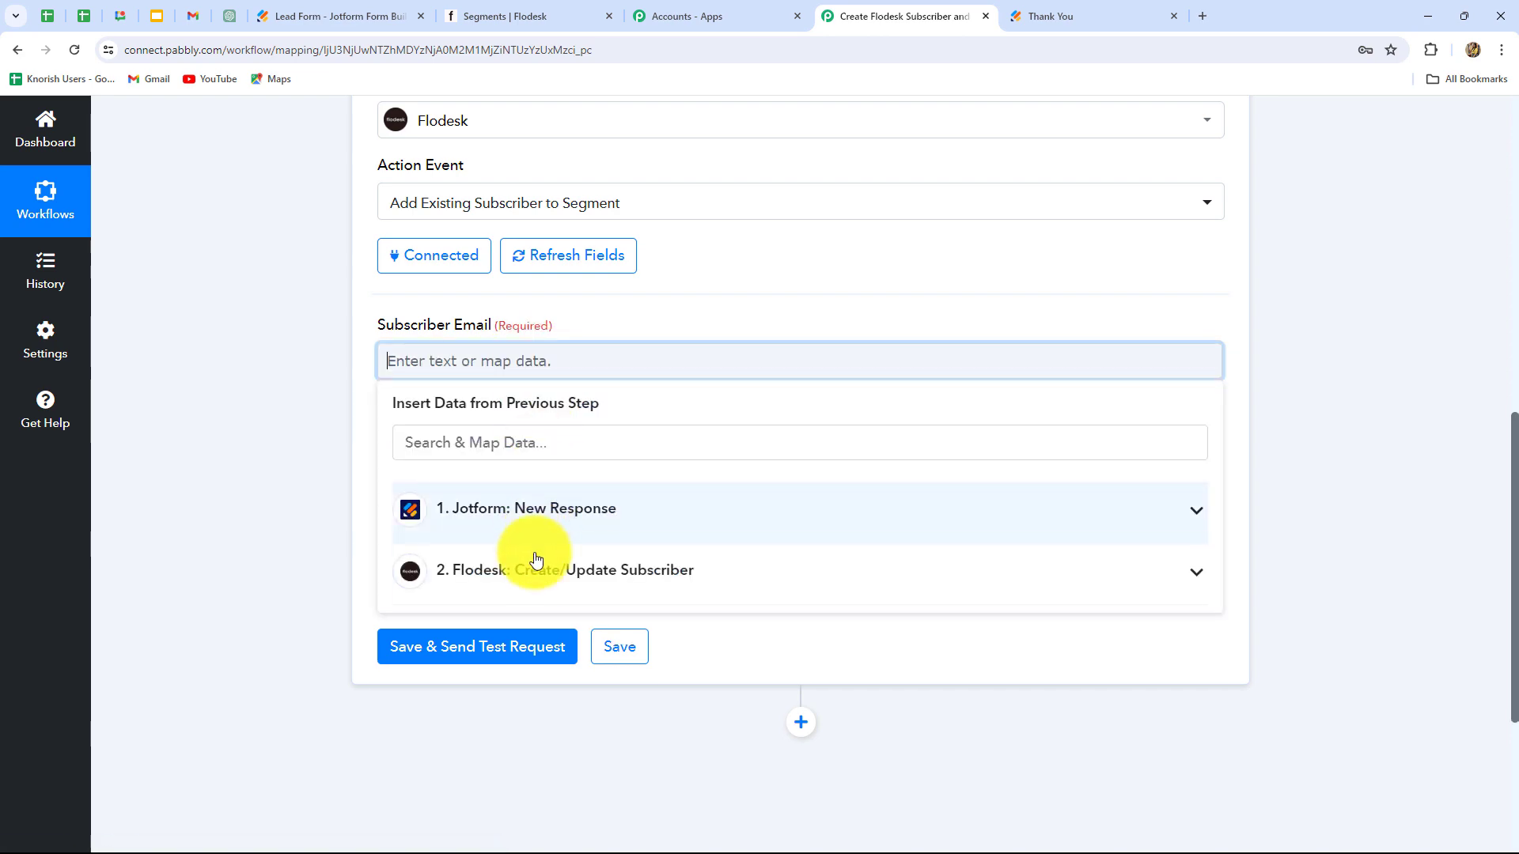
click(528, 512)
scroll(581, 627, down, 3)
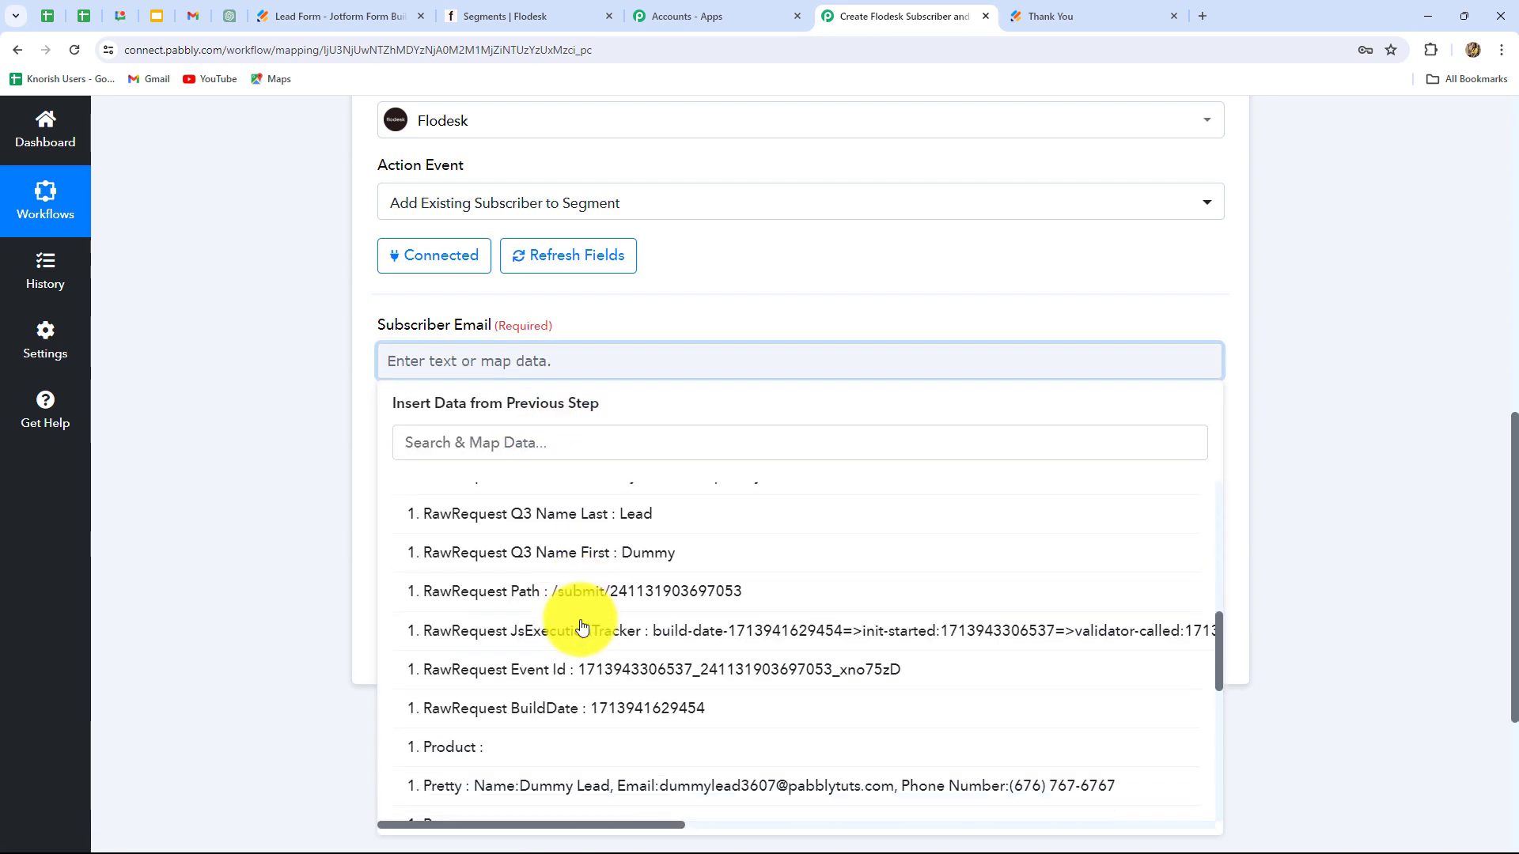
scroll(662, 599, up, 2)
click(601, 630)
click(227, 577)
Step: Select the Sparkle Events segment, then save and send a test request
scroll(451, 585, down, 1)
scroll(451, 474, down, 1)
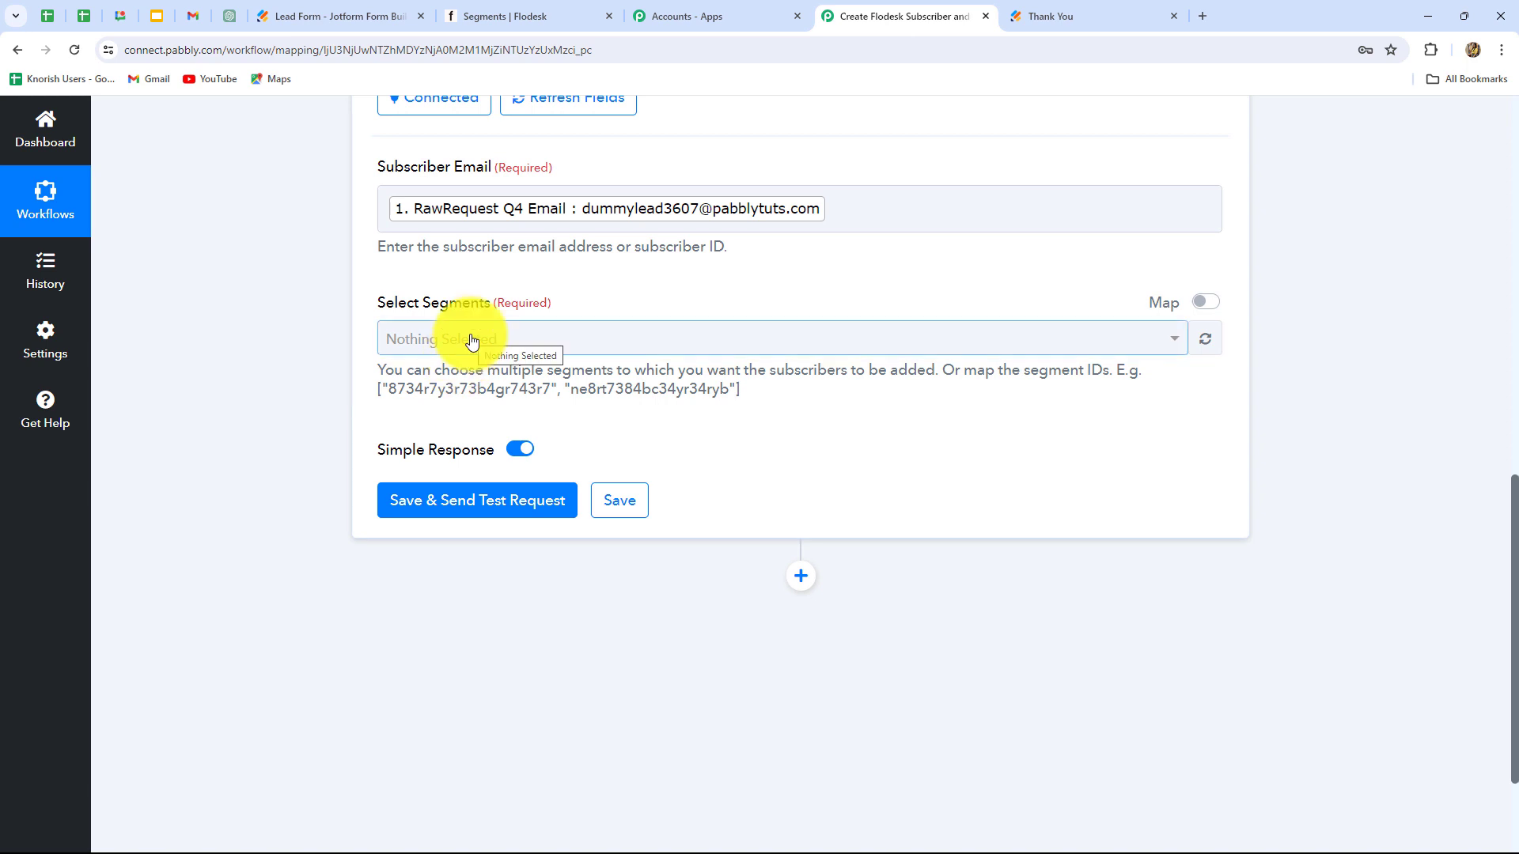
click(471, 340)
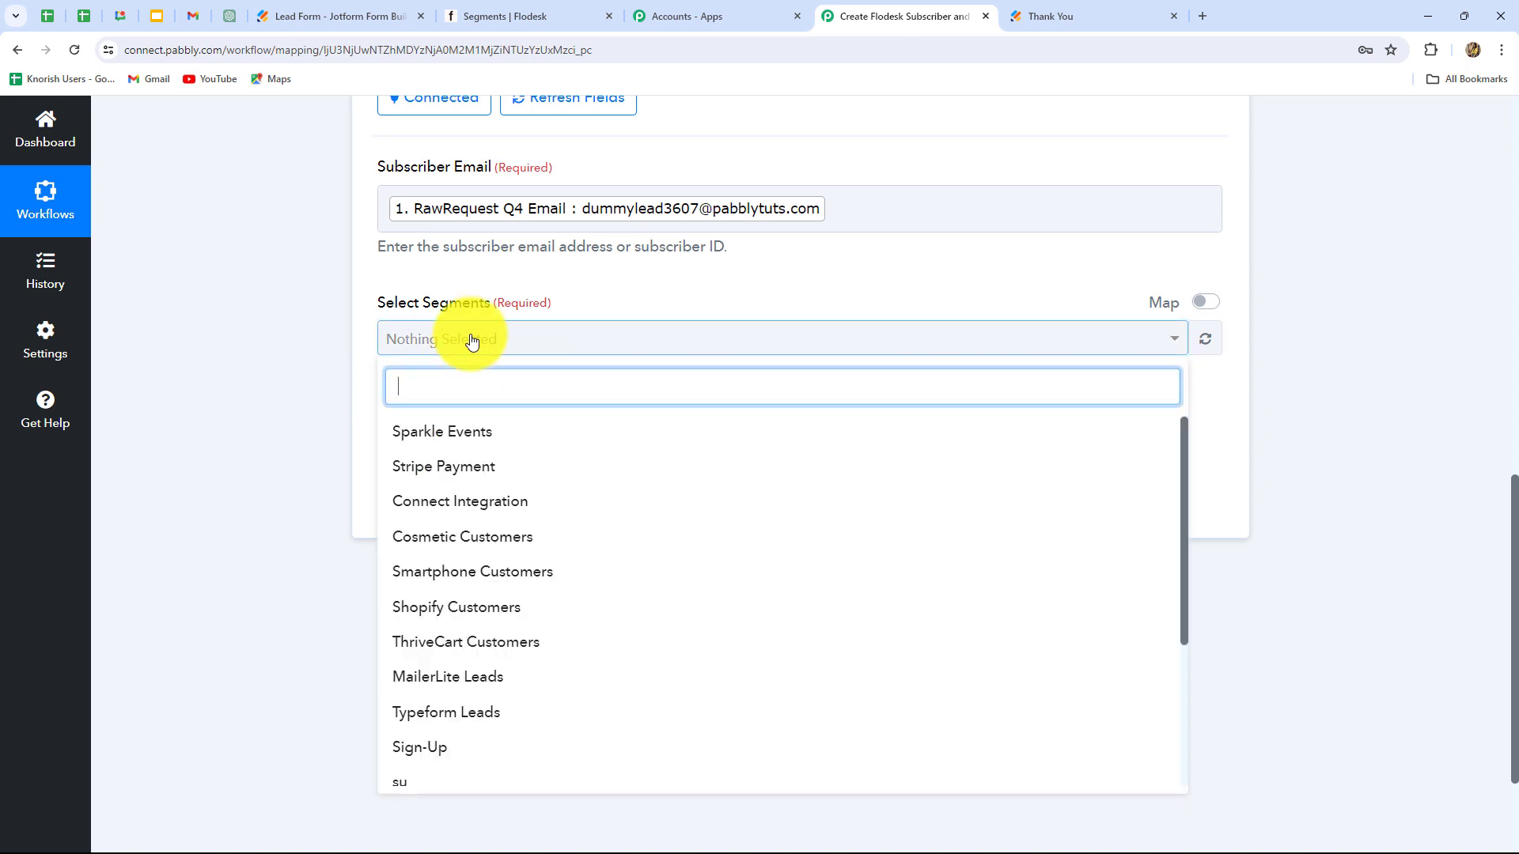
click(451, 435)
click(585, 345)
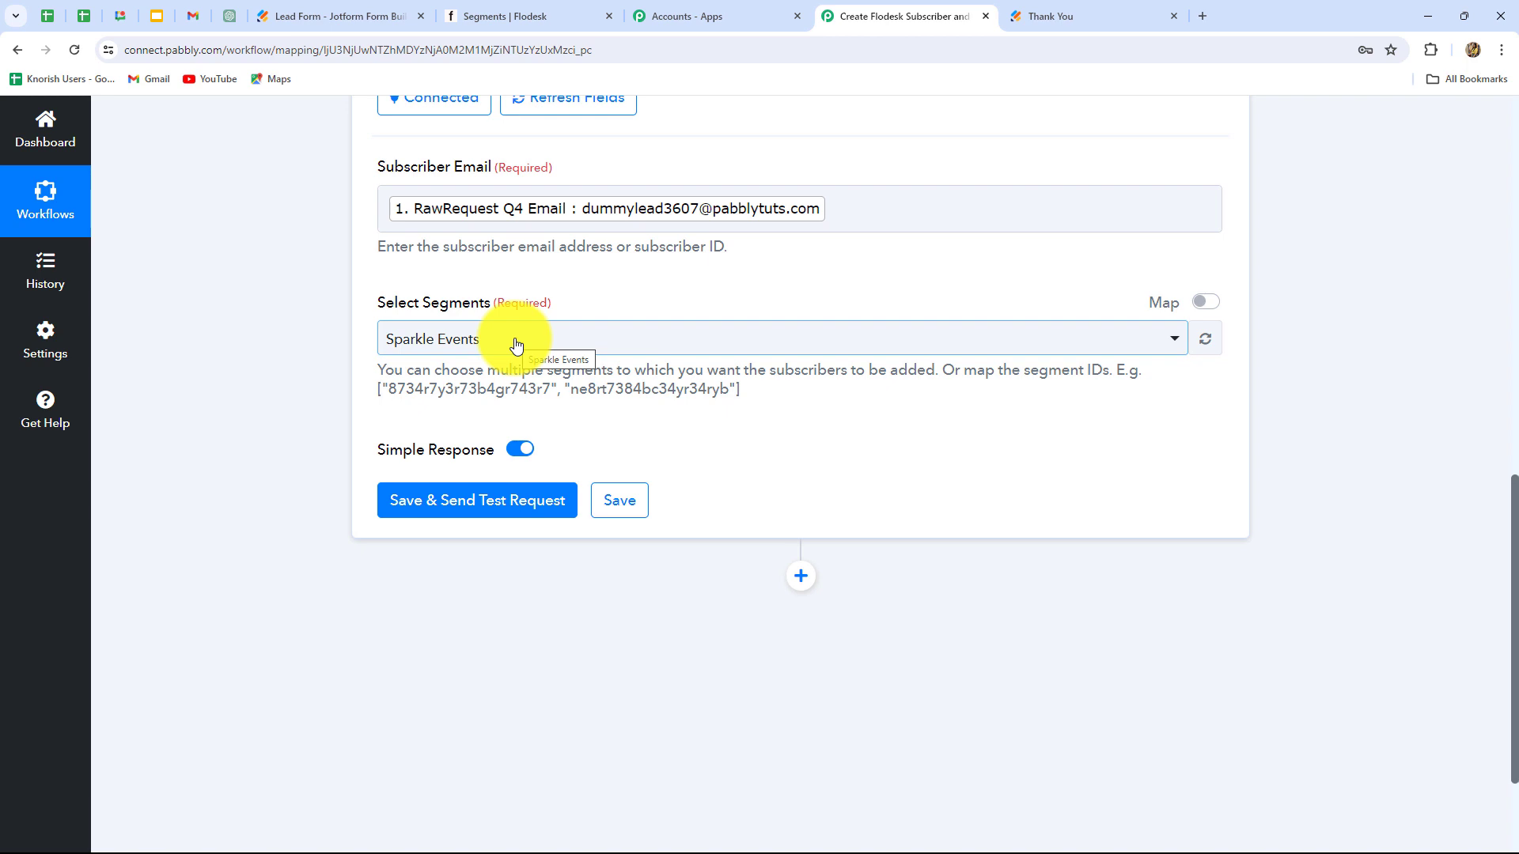
click(472, 503)
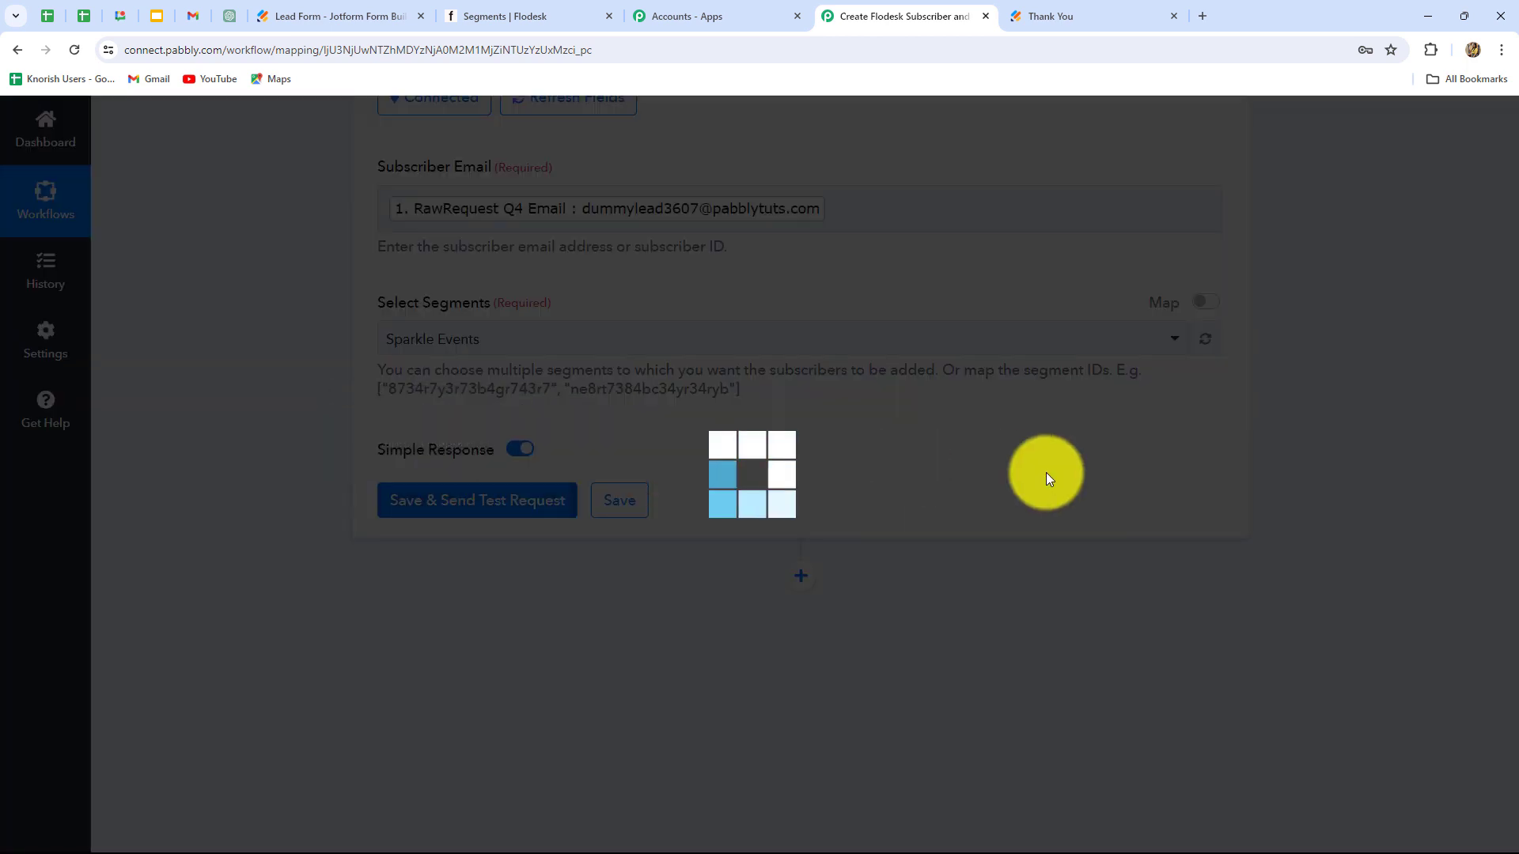
scroll(1354, 625, down, 3)
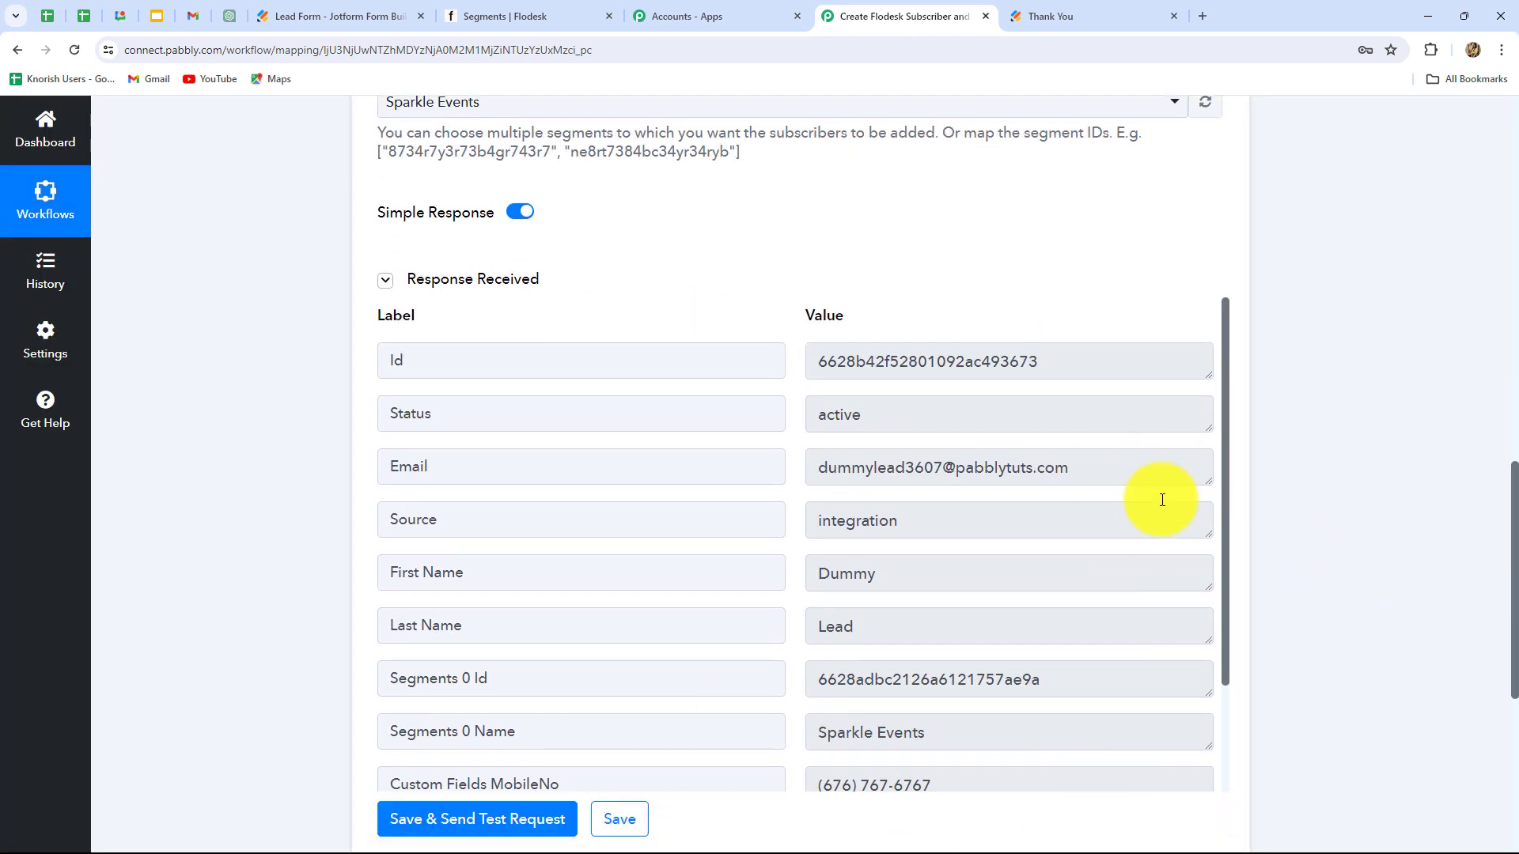
drag(814, 360, 1034, 363)
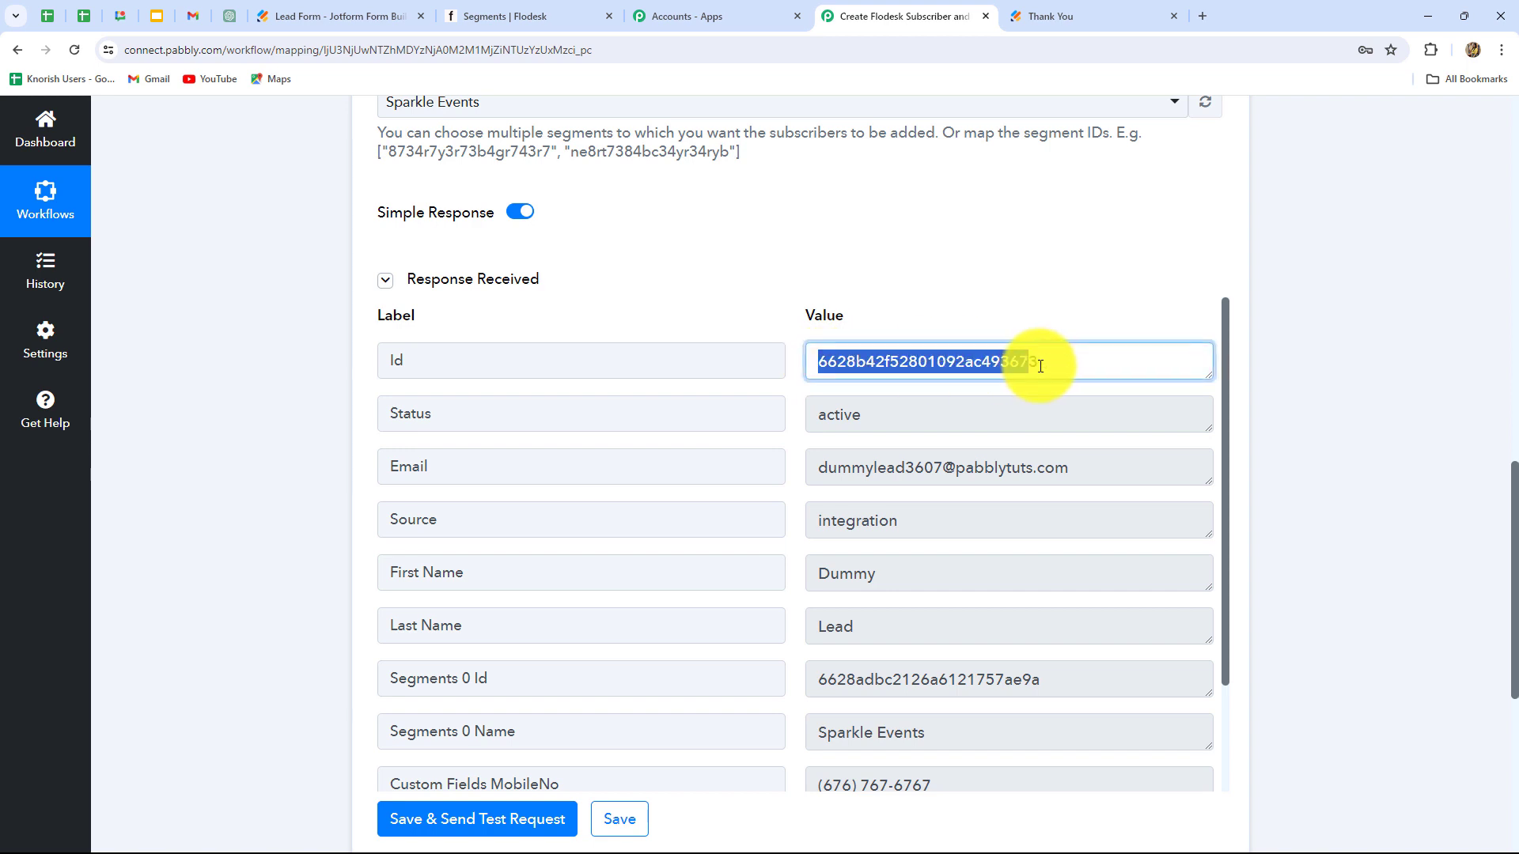
scroll(791, 245, up, 9)
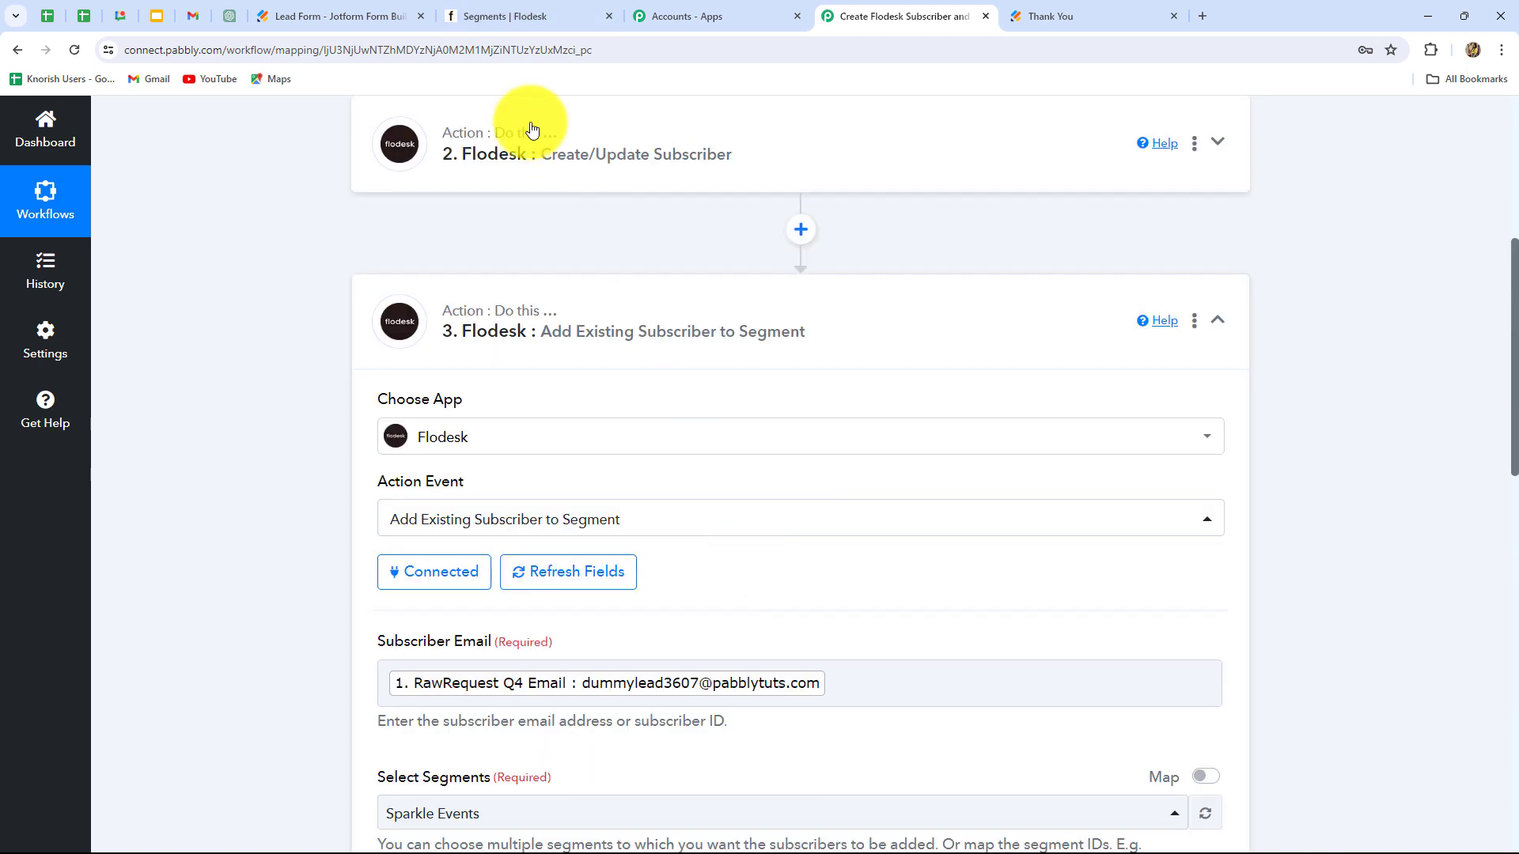
Step: Open Flodesk's Sparkle Events segment to confirm the test lead, then go back to Jotform
click(478, 18)
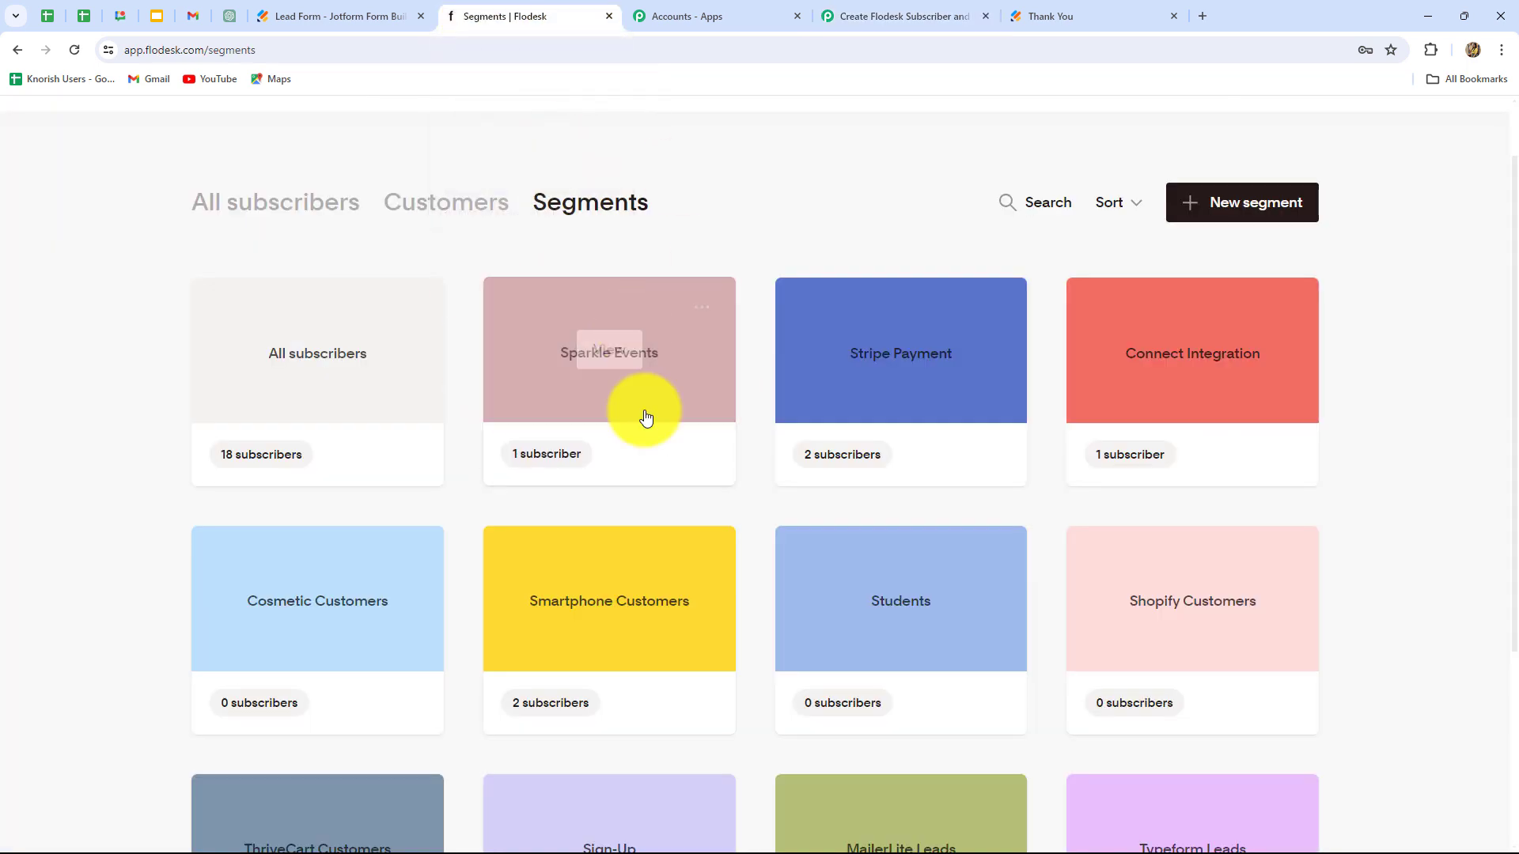
click(681, 410)
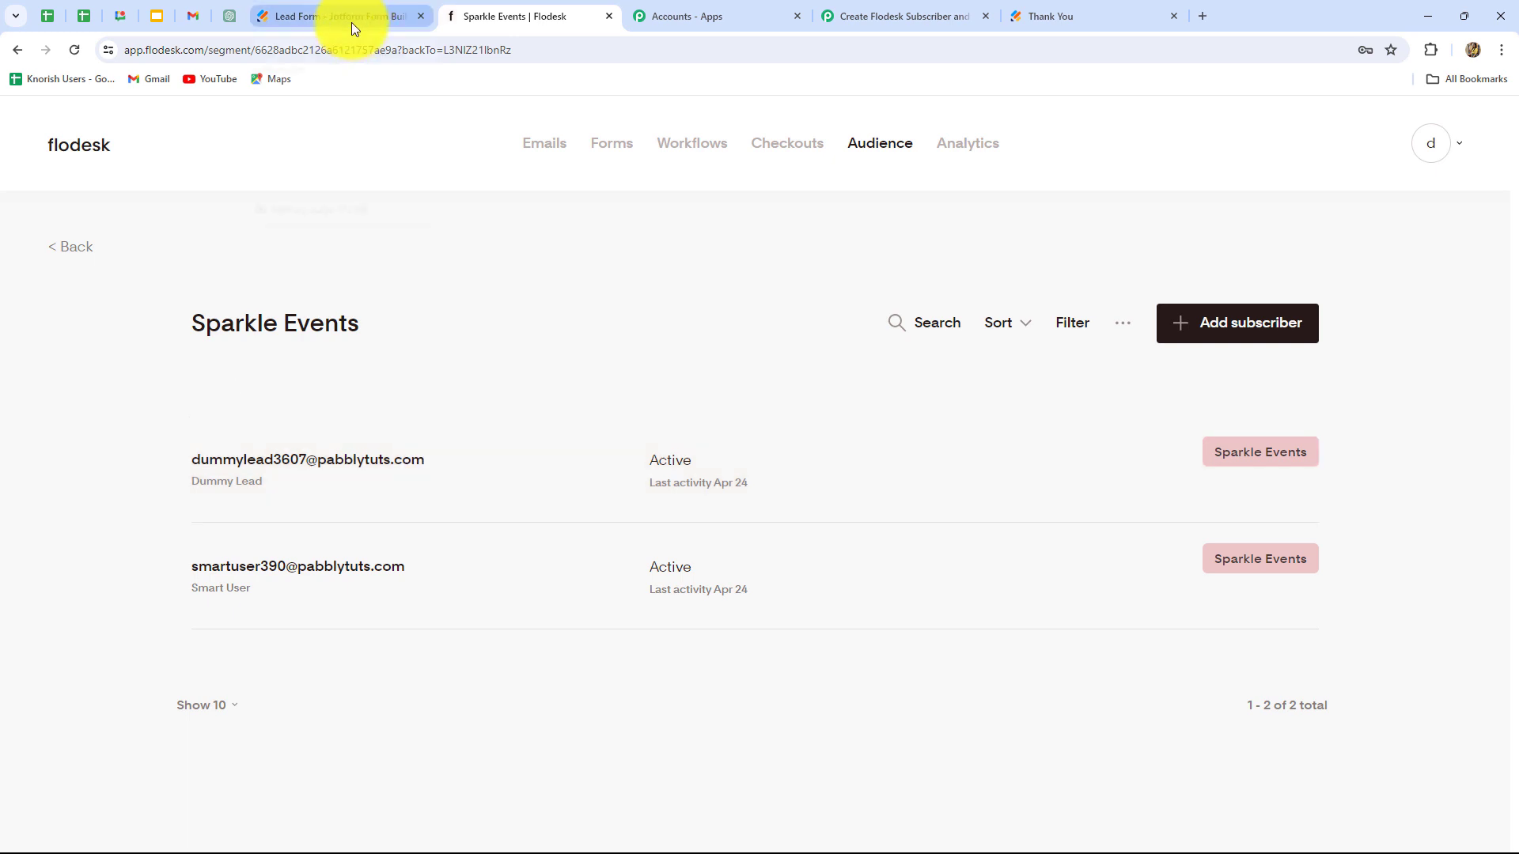
click(351, 19)
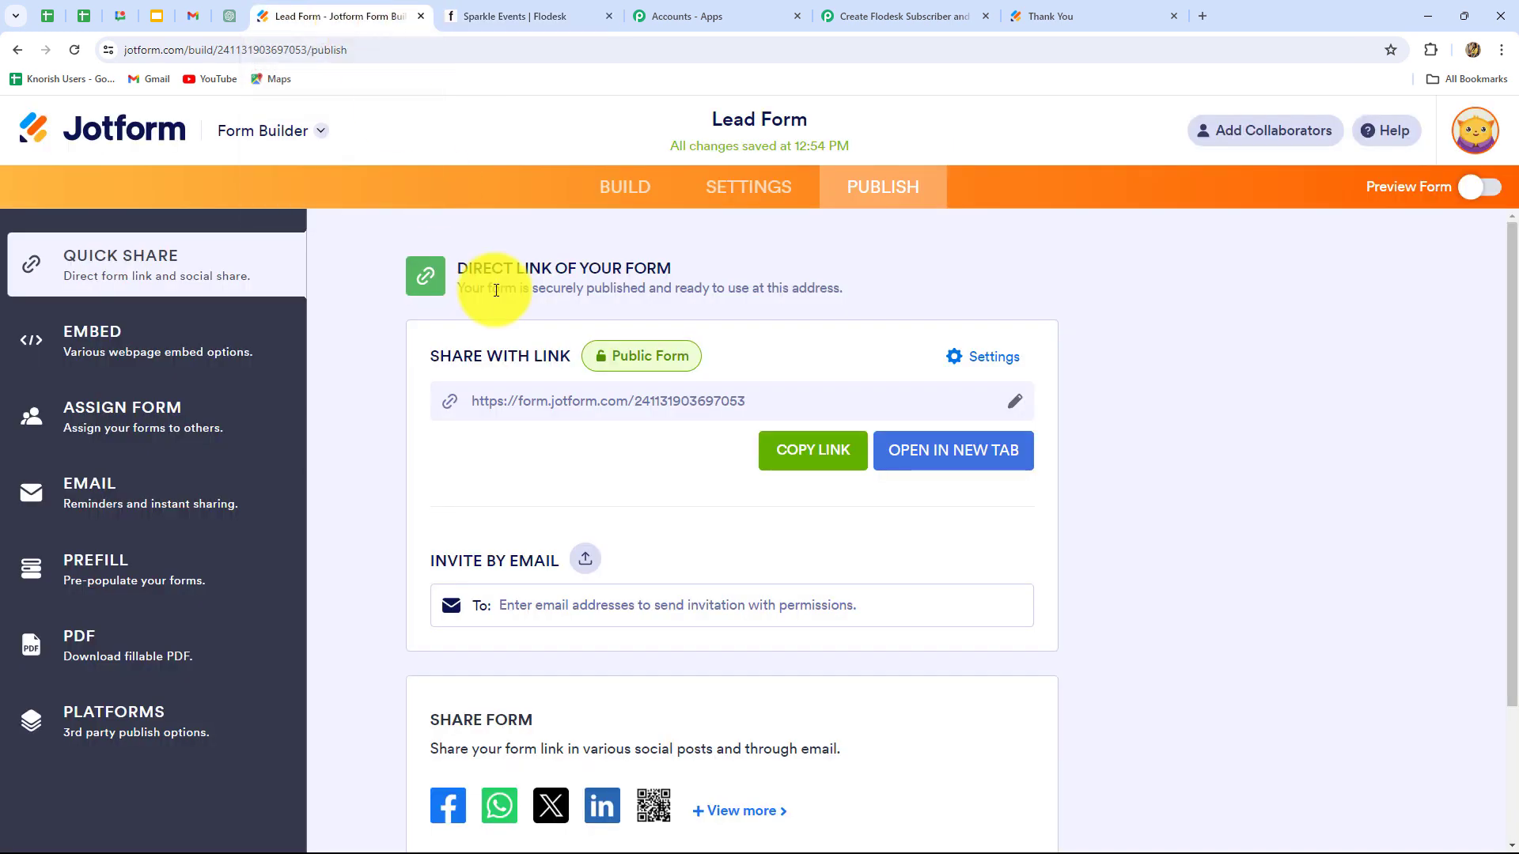
Step: Copy the Lead Form's public link and load it in a new browser tab
click(808, 457)
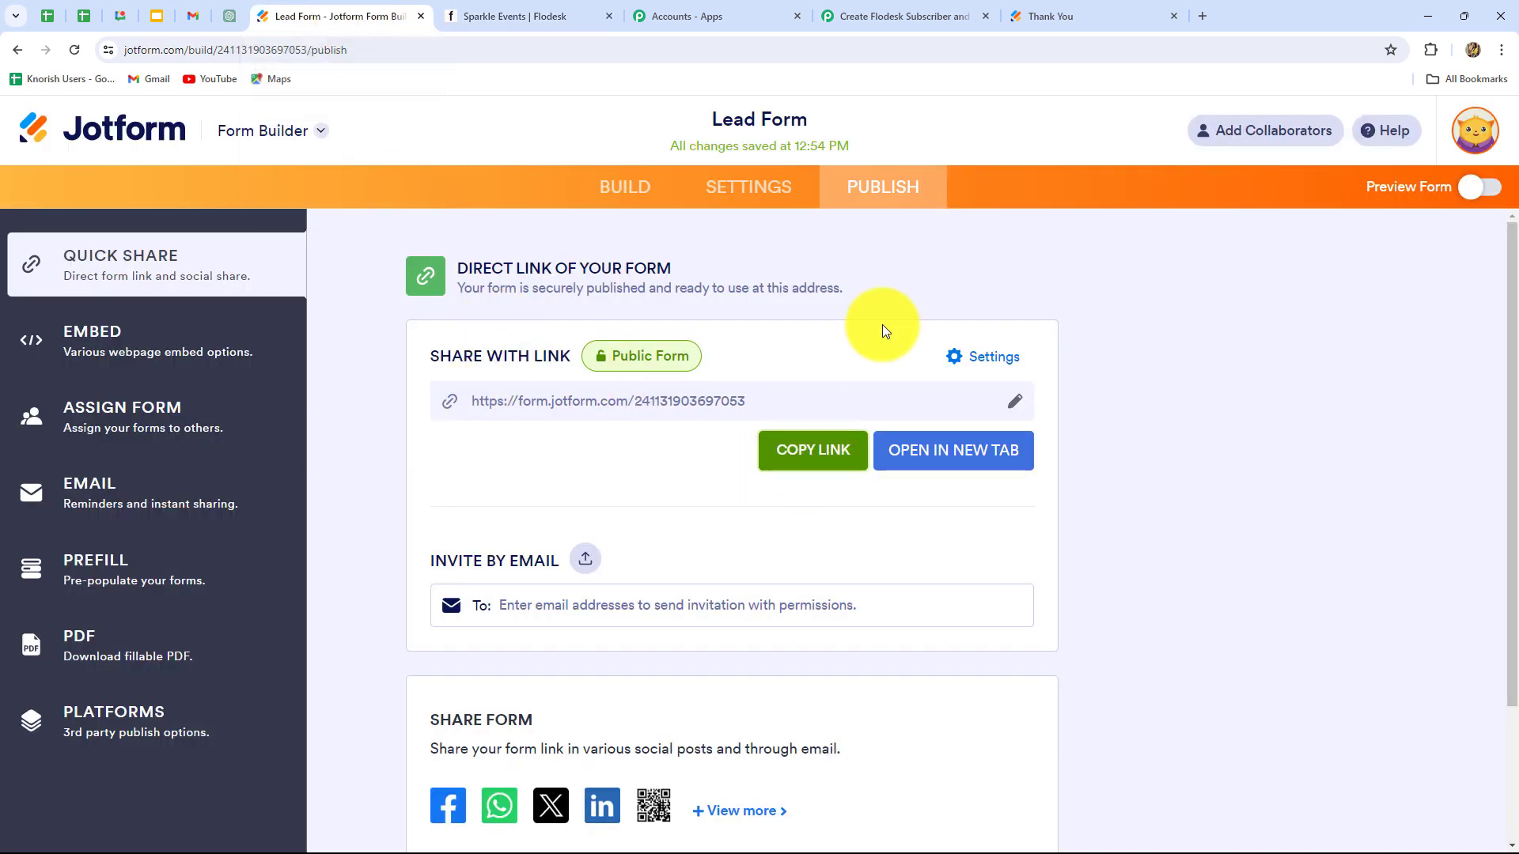
click(1201, 17)
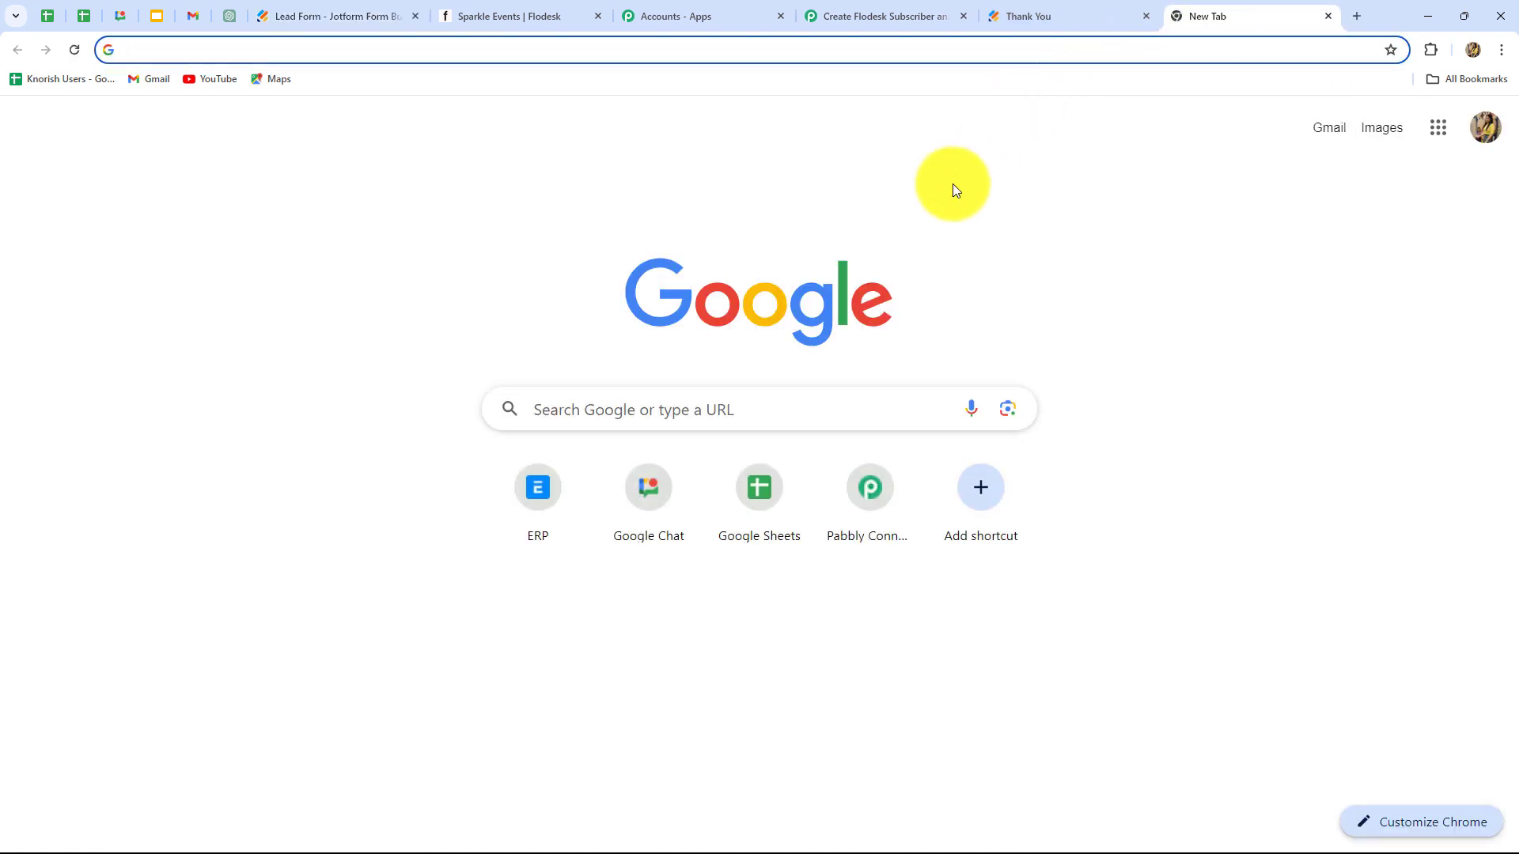
key(ctrl+v)
key(Return)
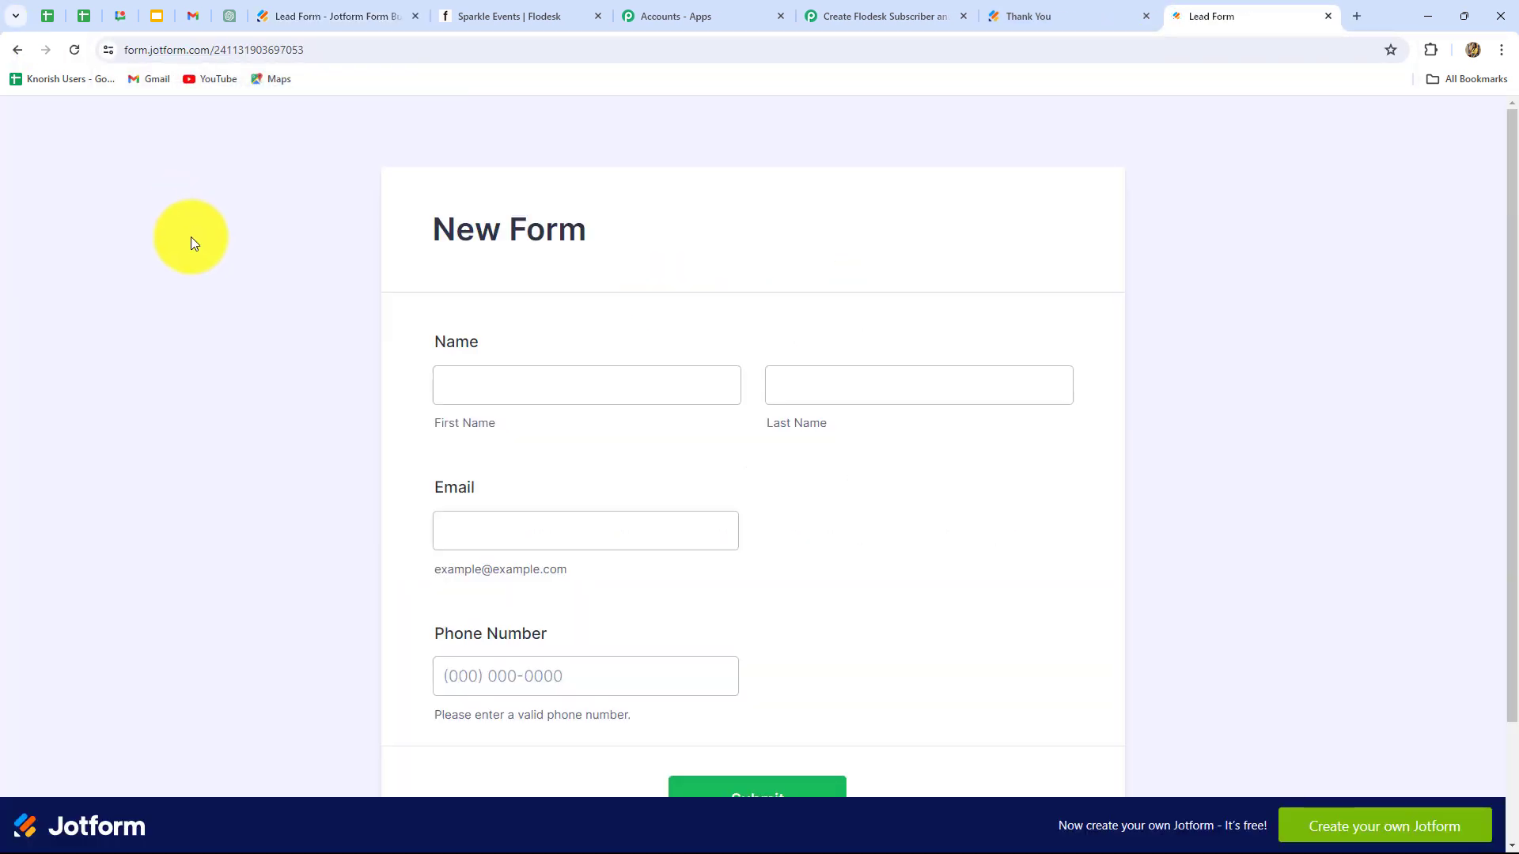
scroll(191, 236, down, 2)
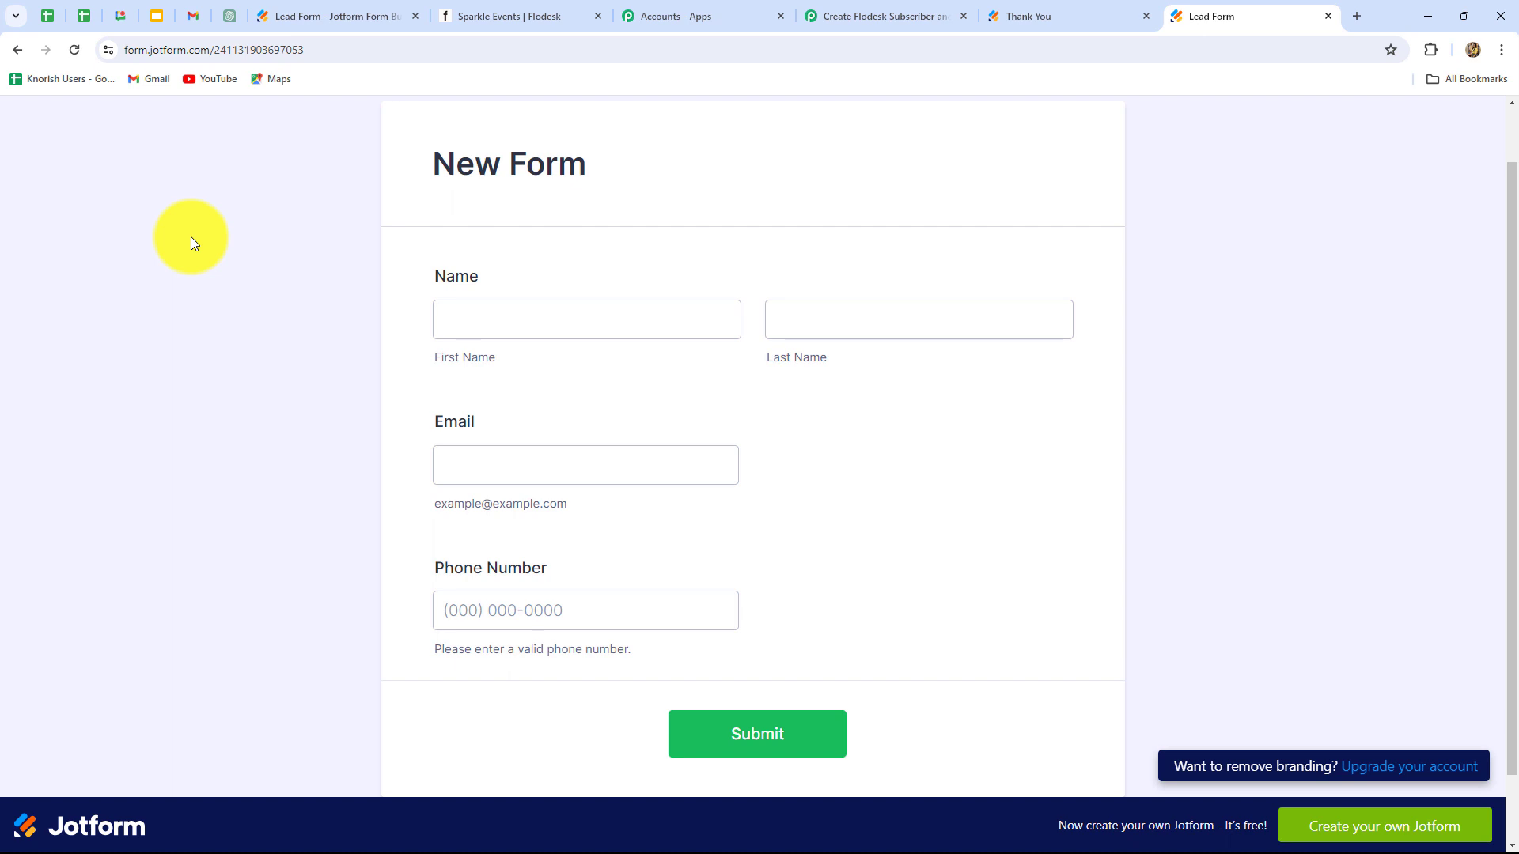
Step: Enter 'Test' as the first name and 'Lead' as the last name
click(465, 320)
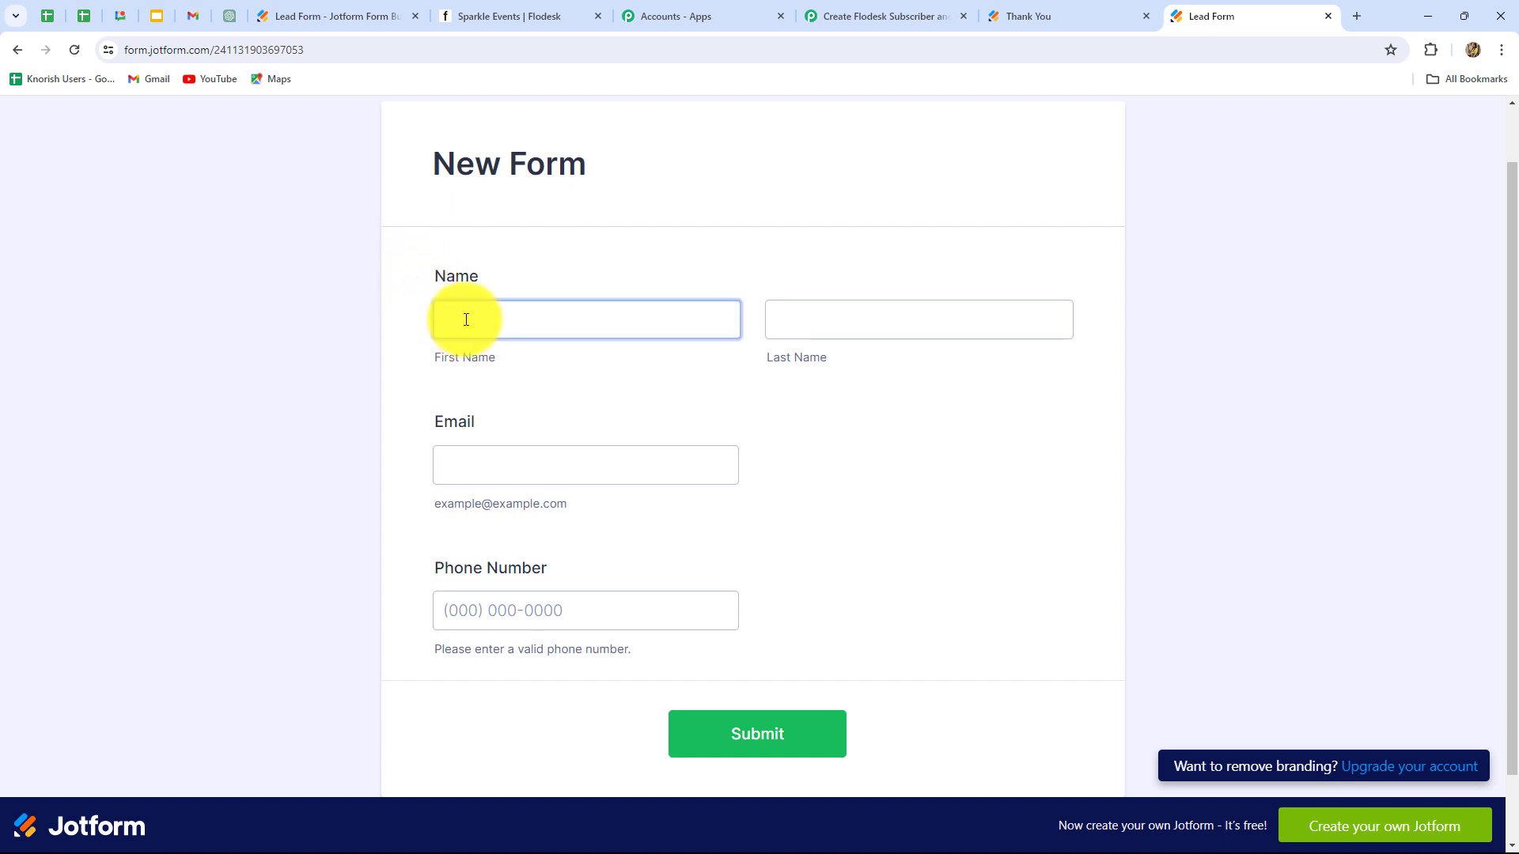
key(Caps_Lock)
text(T)
key(Caps_Lock)
text(est)
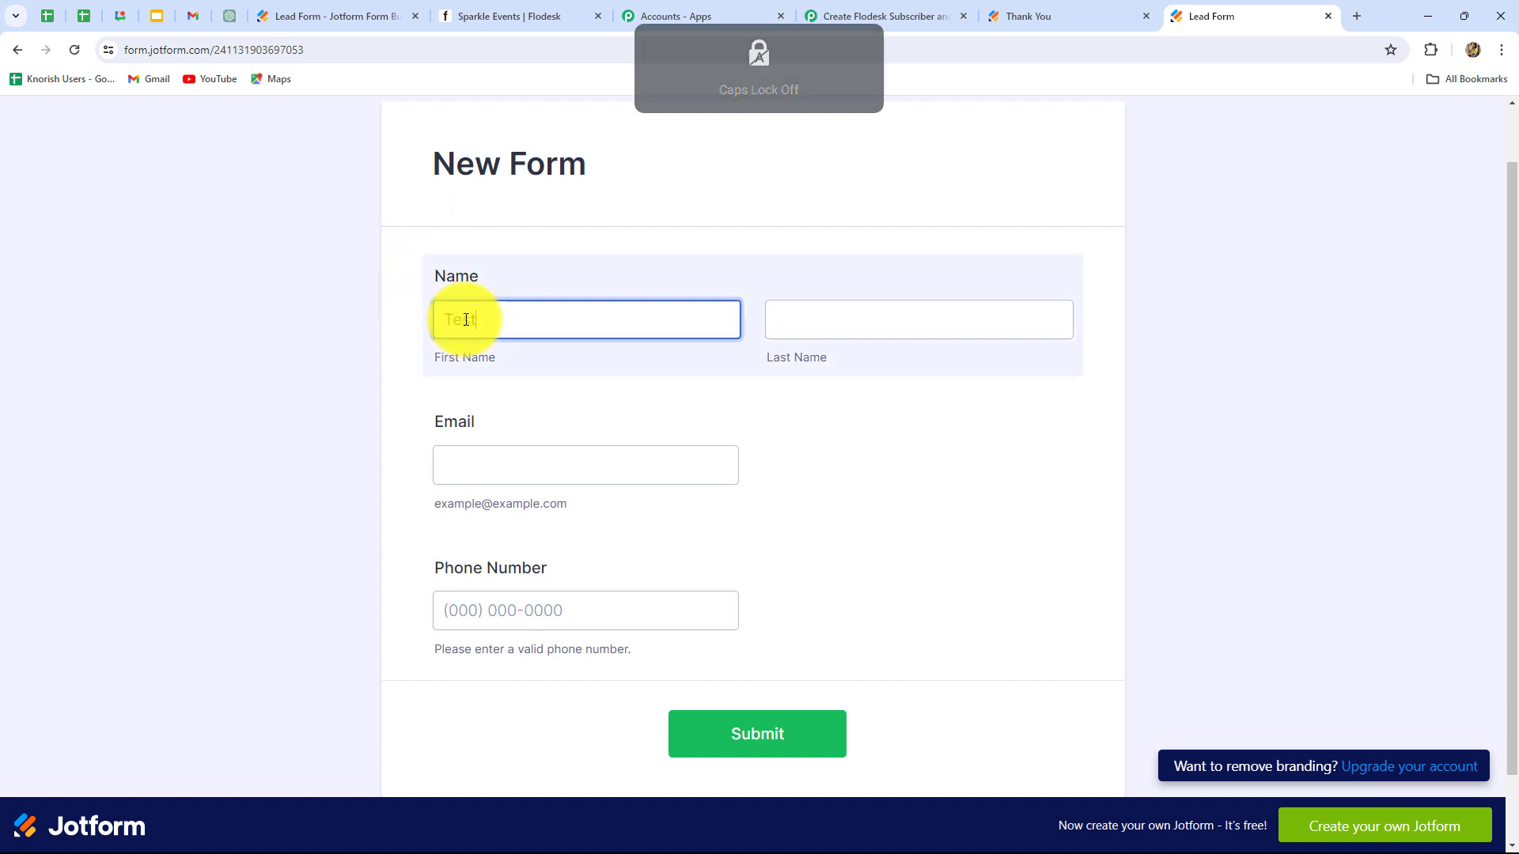
click(807, 319)
key(Caps_Lock)
text(L)
key(Caps_Lock)
text(ead)
Step: Fill in the test lead's email address and phone number, then submit the form
click(604, 475)
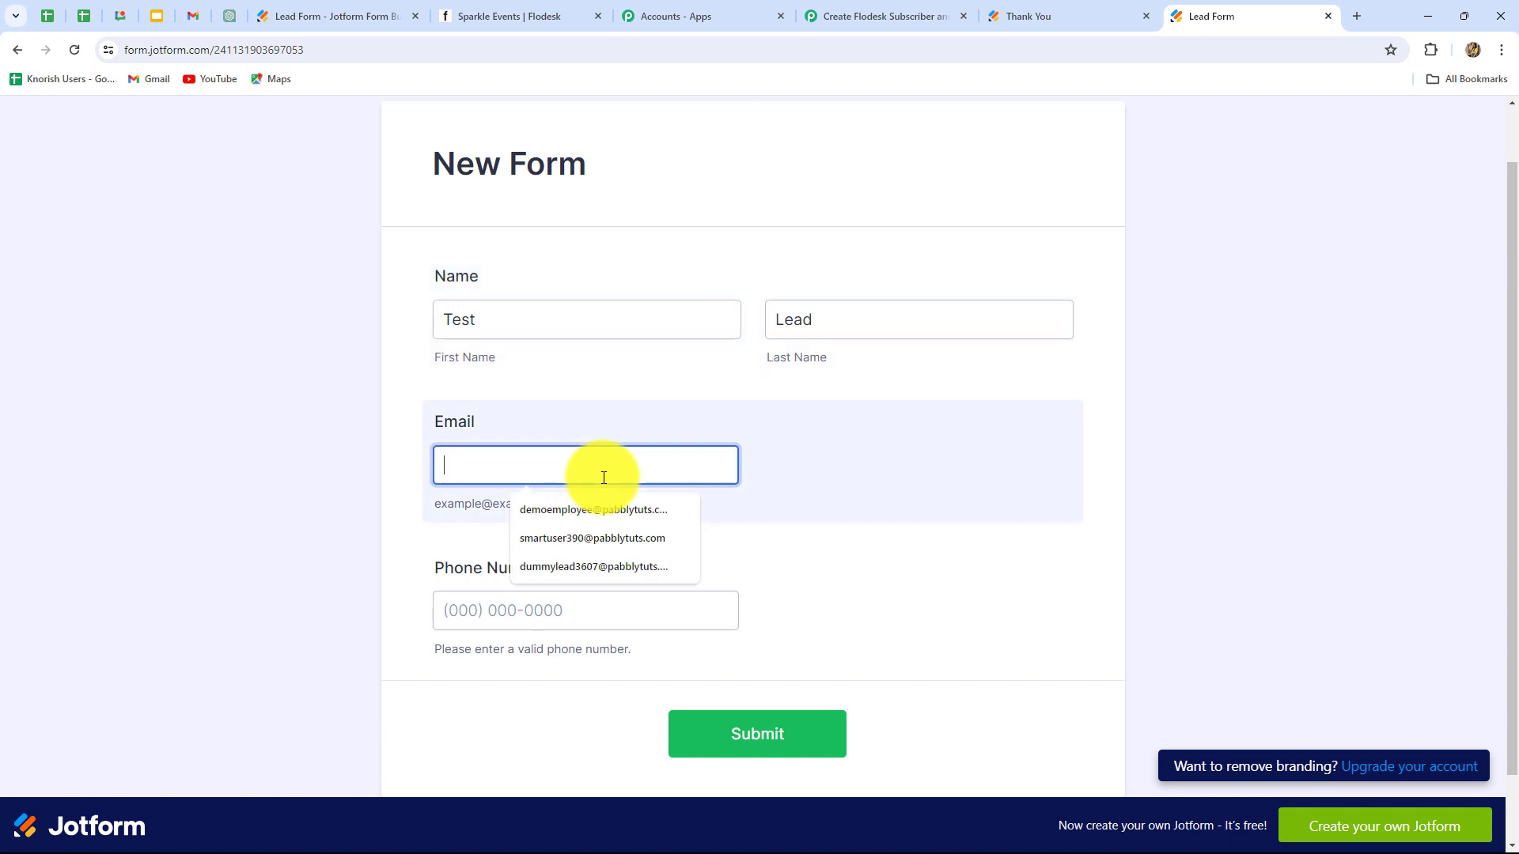
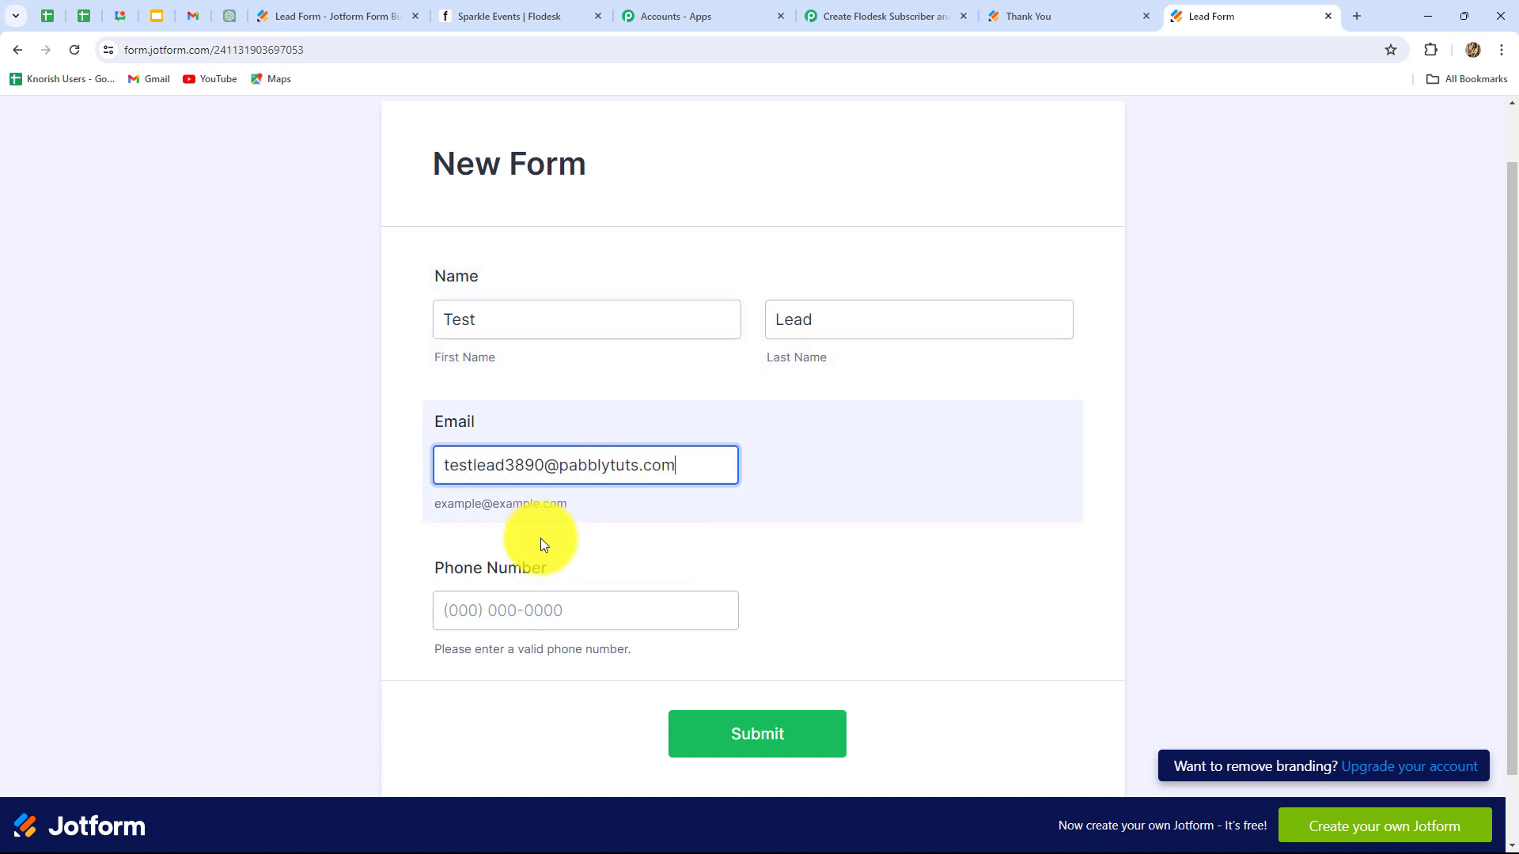
click(550, 616)
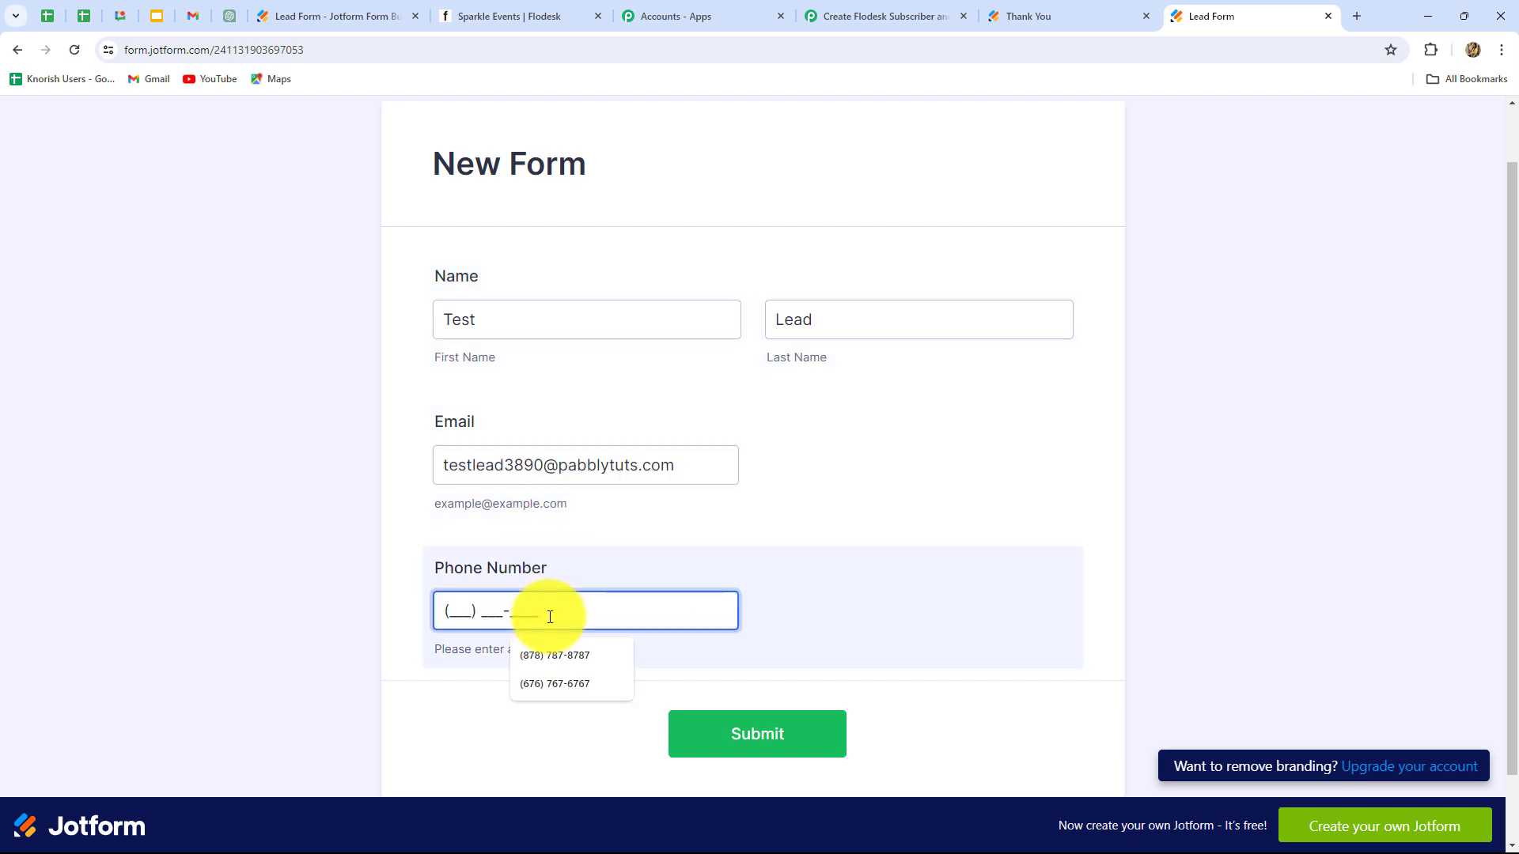
key(Return)
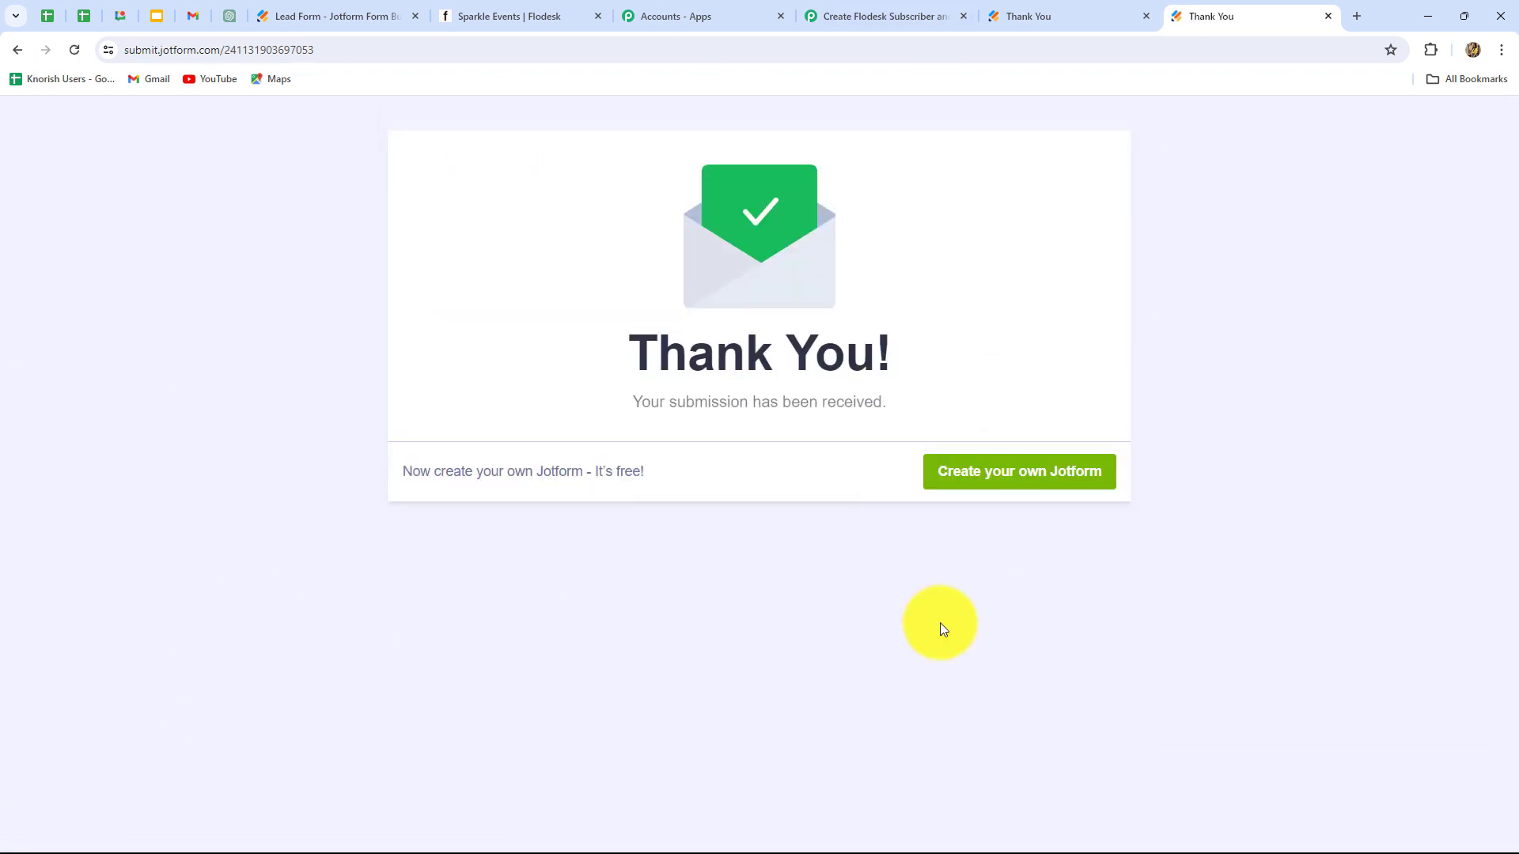
Step: Reload the Sparkle Events segment in Flodesk to confirm the second test lead among 3 subscribers
click(463, 12)
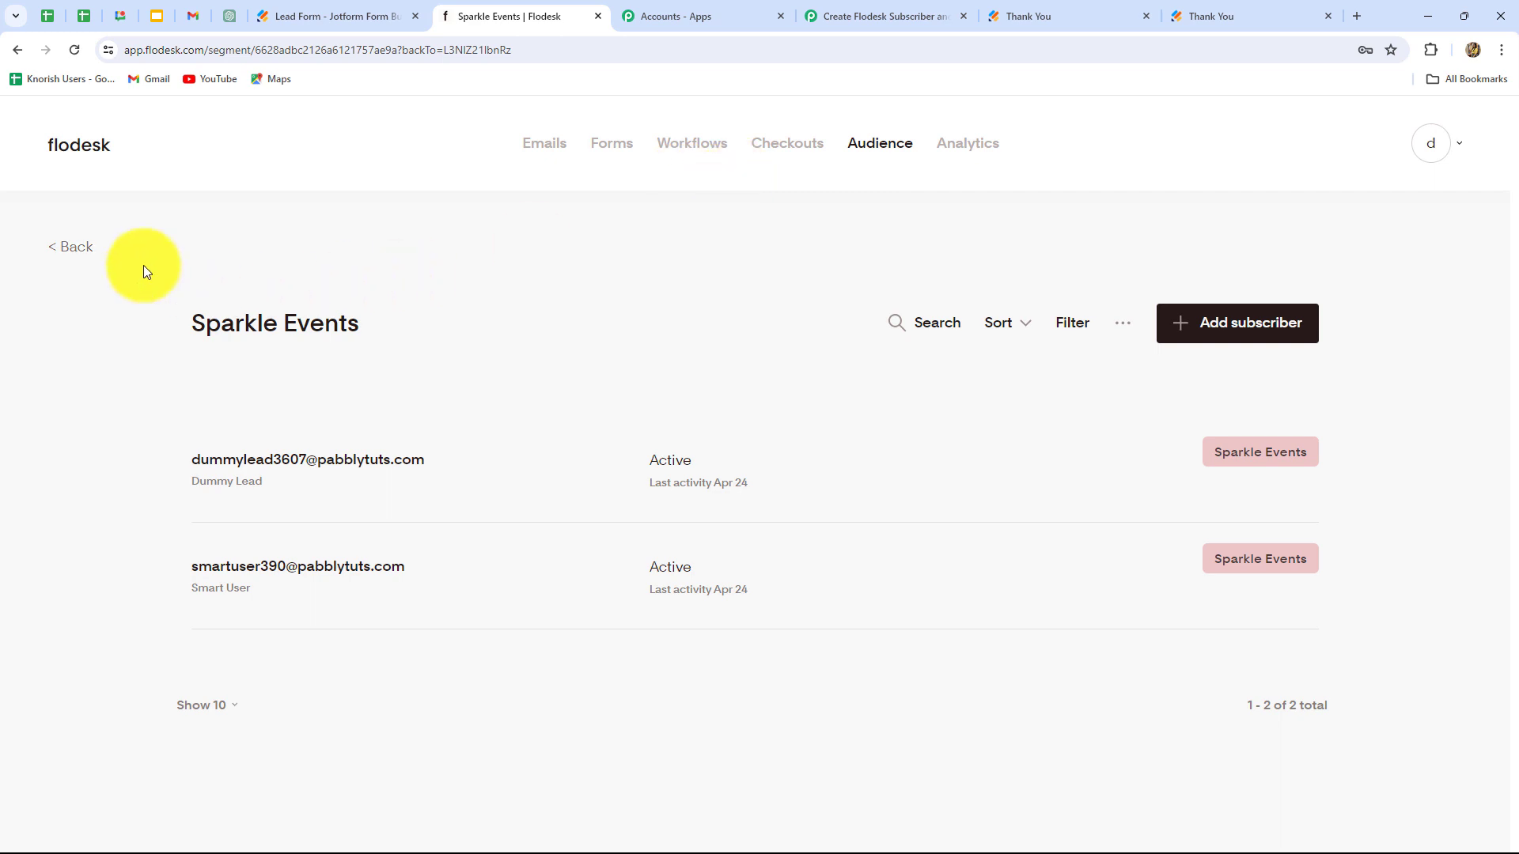
click(55, 246)
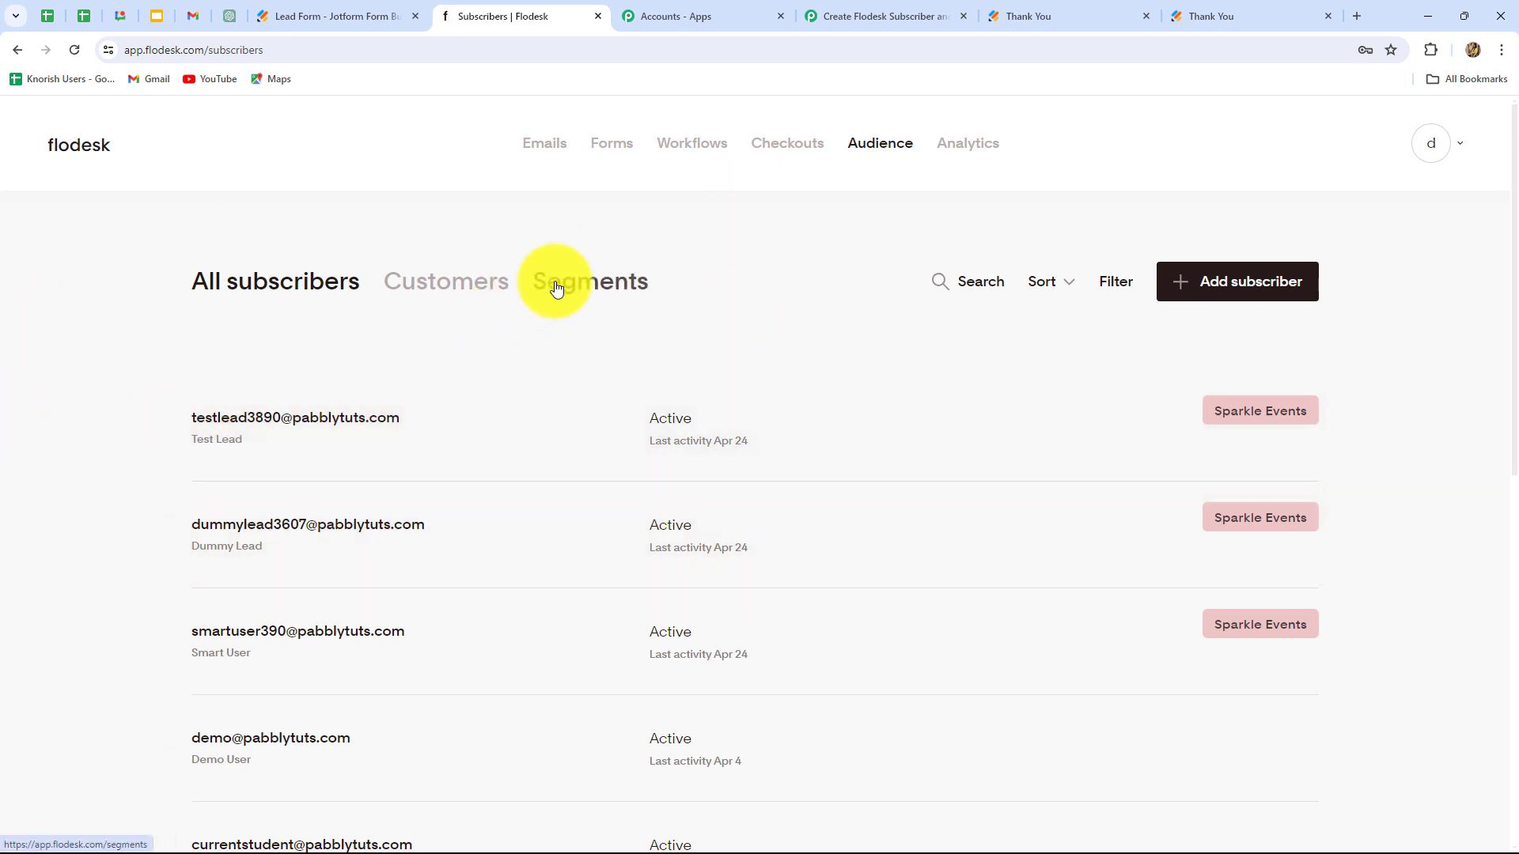
click(554, 281)
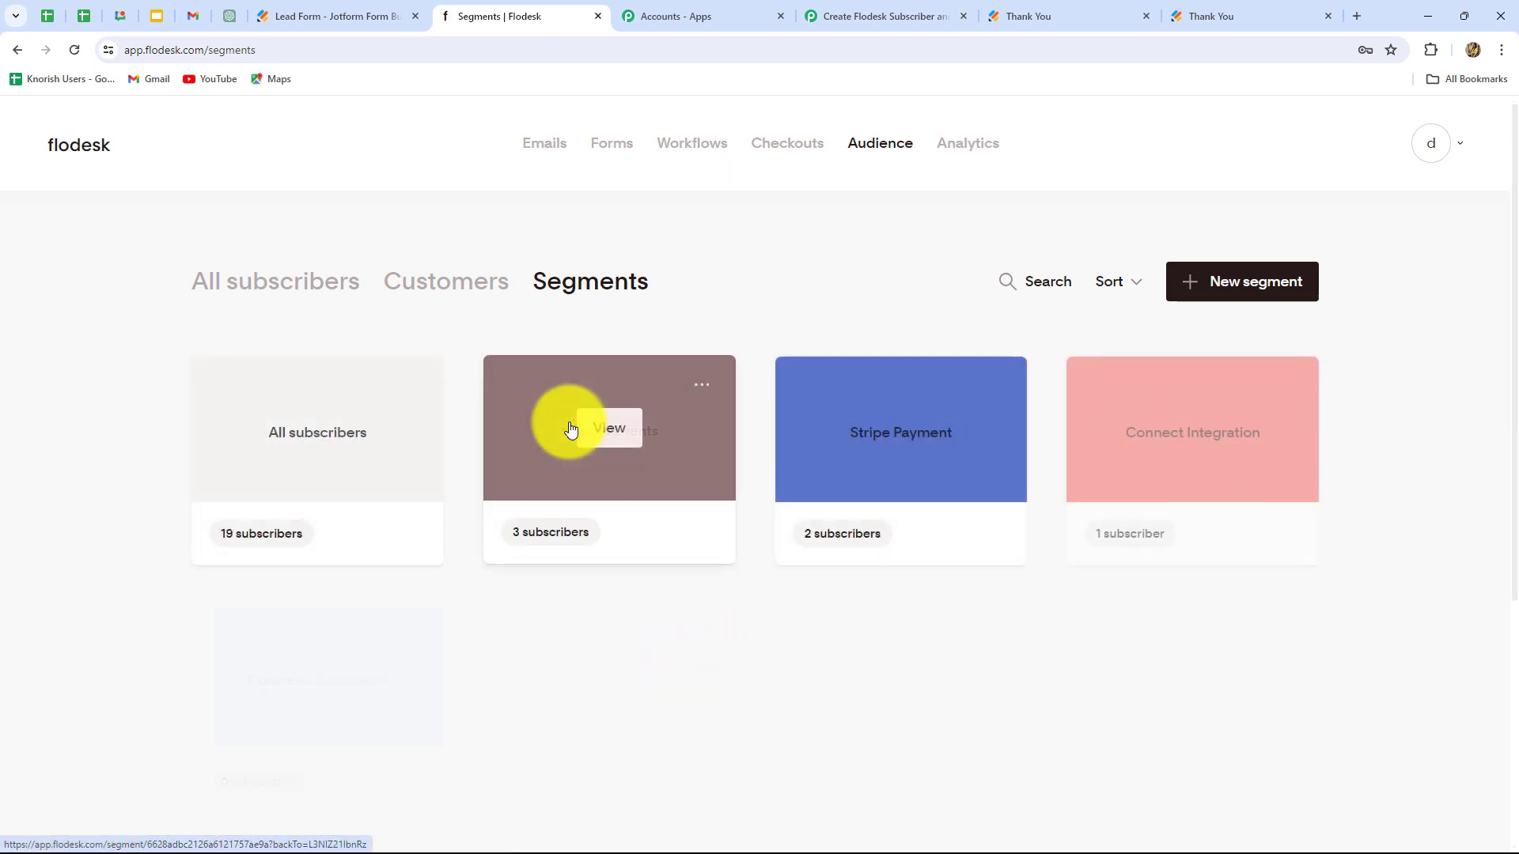
click(569, 427)
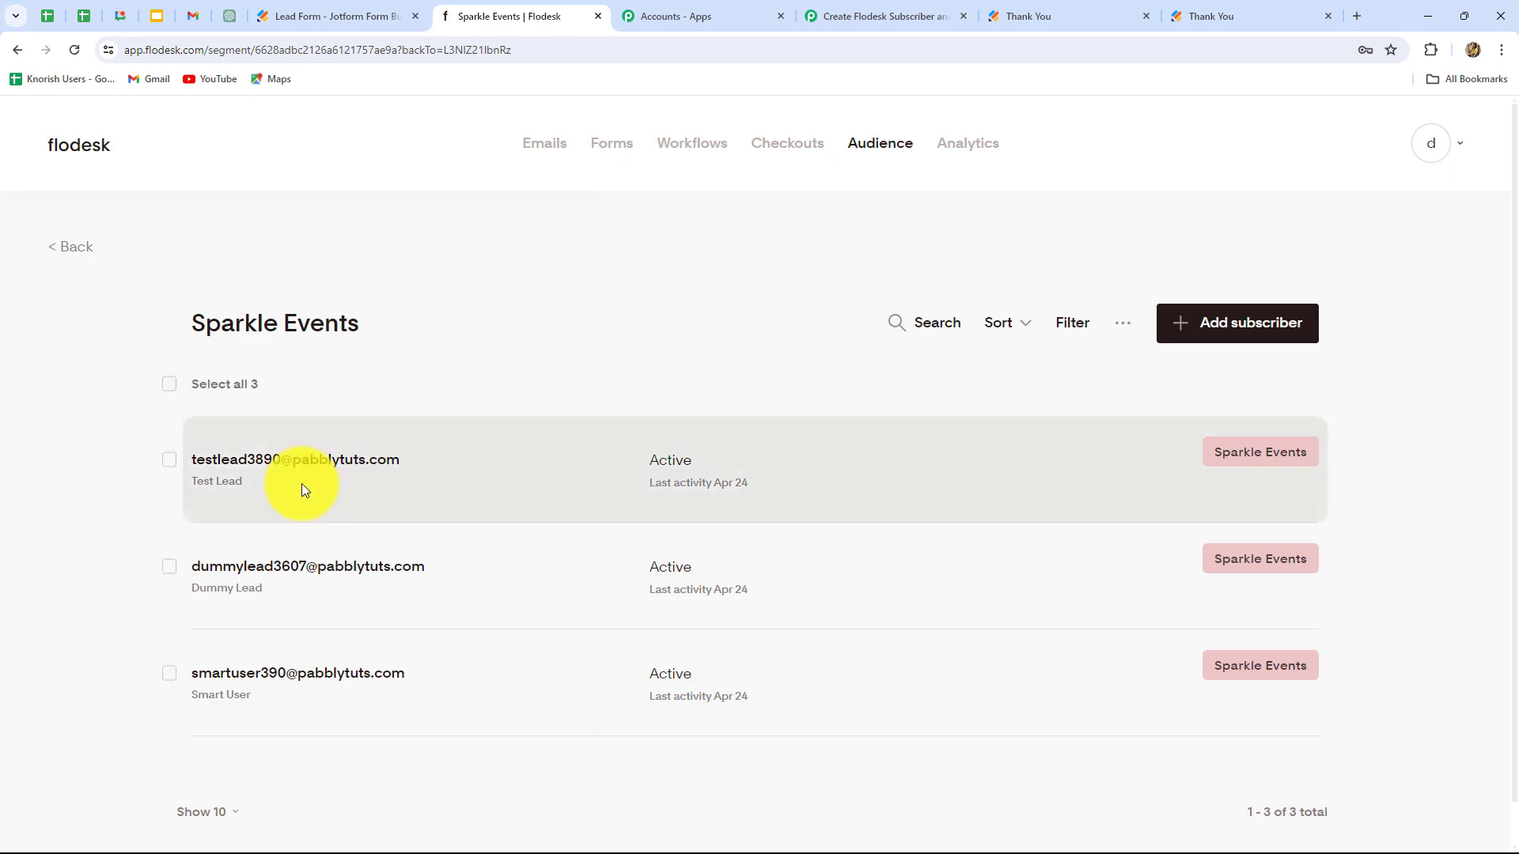
Step: Collapse the add-to-segment step in Pabbly to show the three-step workflow overview
click(870, 16)
click(1219, 321)
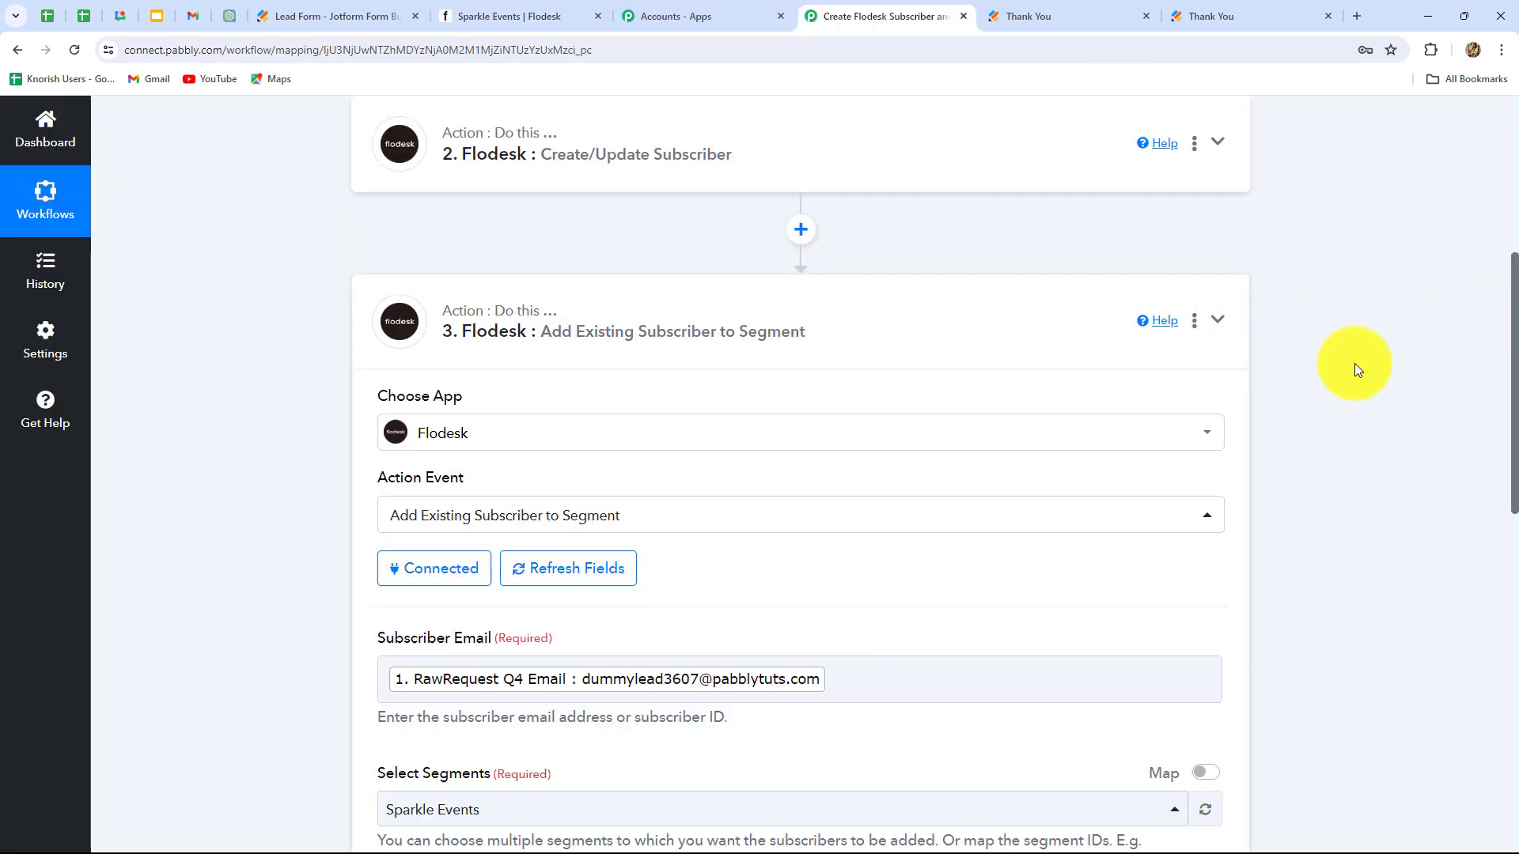
scroll(1435, 397, up, 5)
scroll(1437, 404, down, 3)
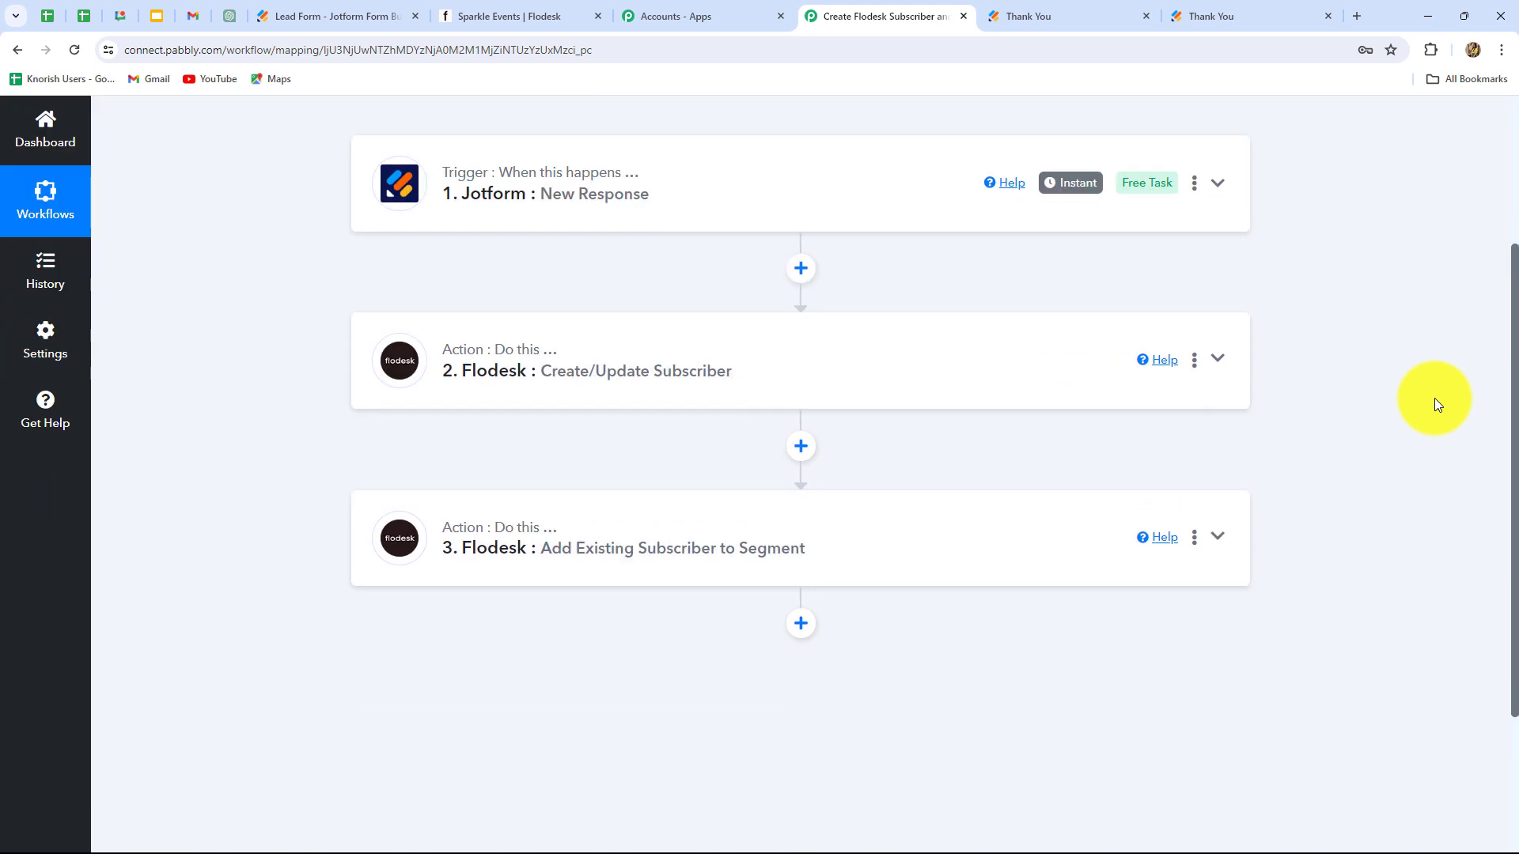